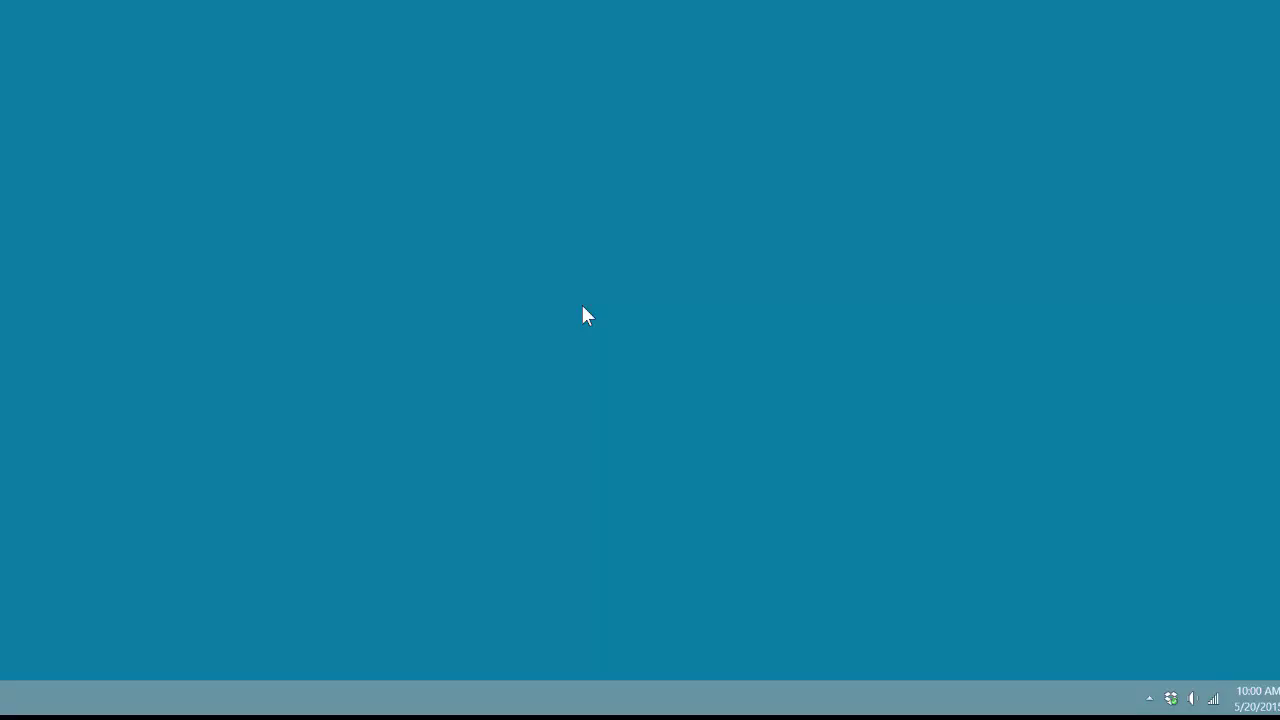
right_click(618, 340)
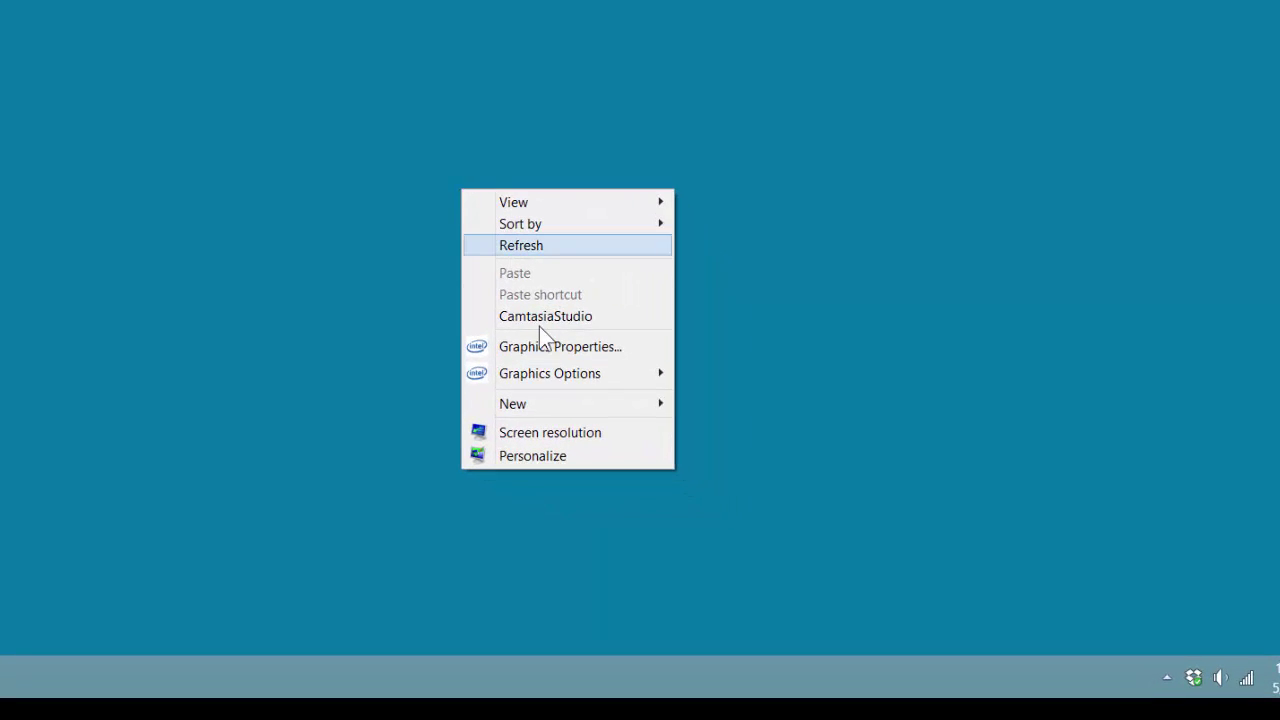
click(566, 400)
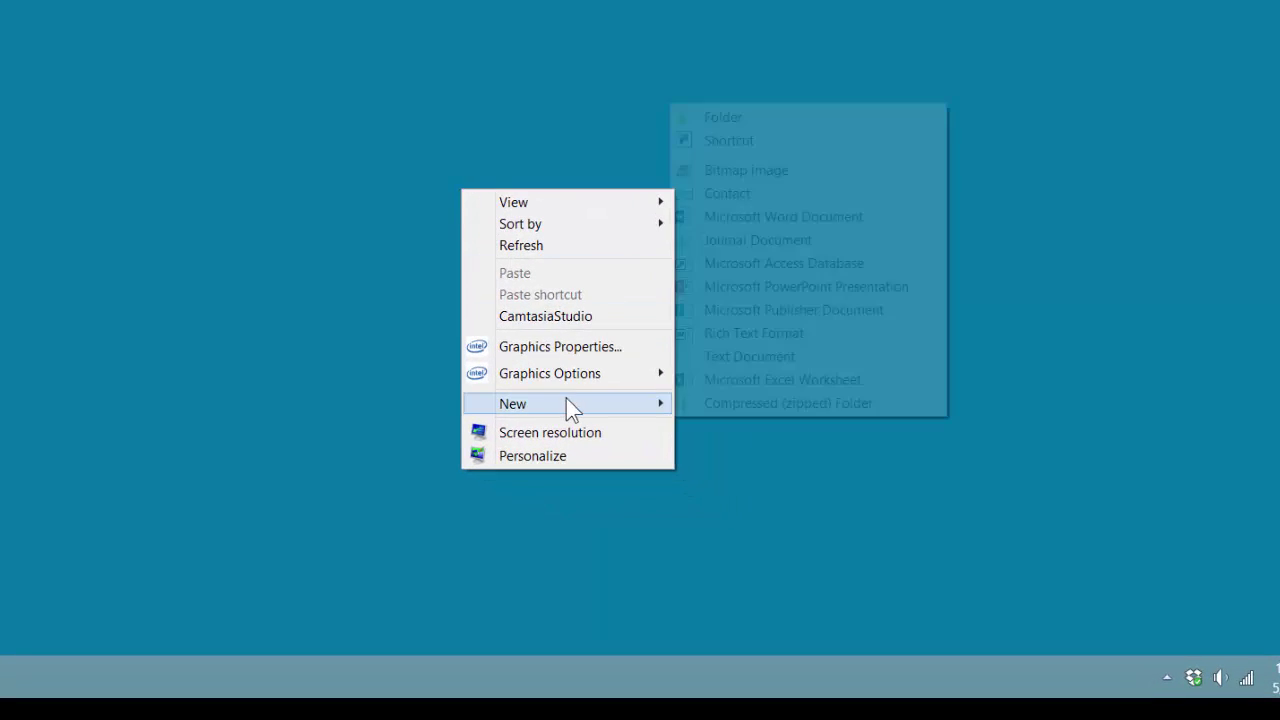
click(757, 118)
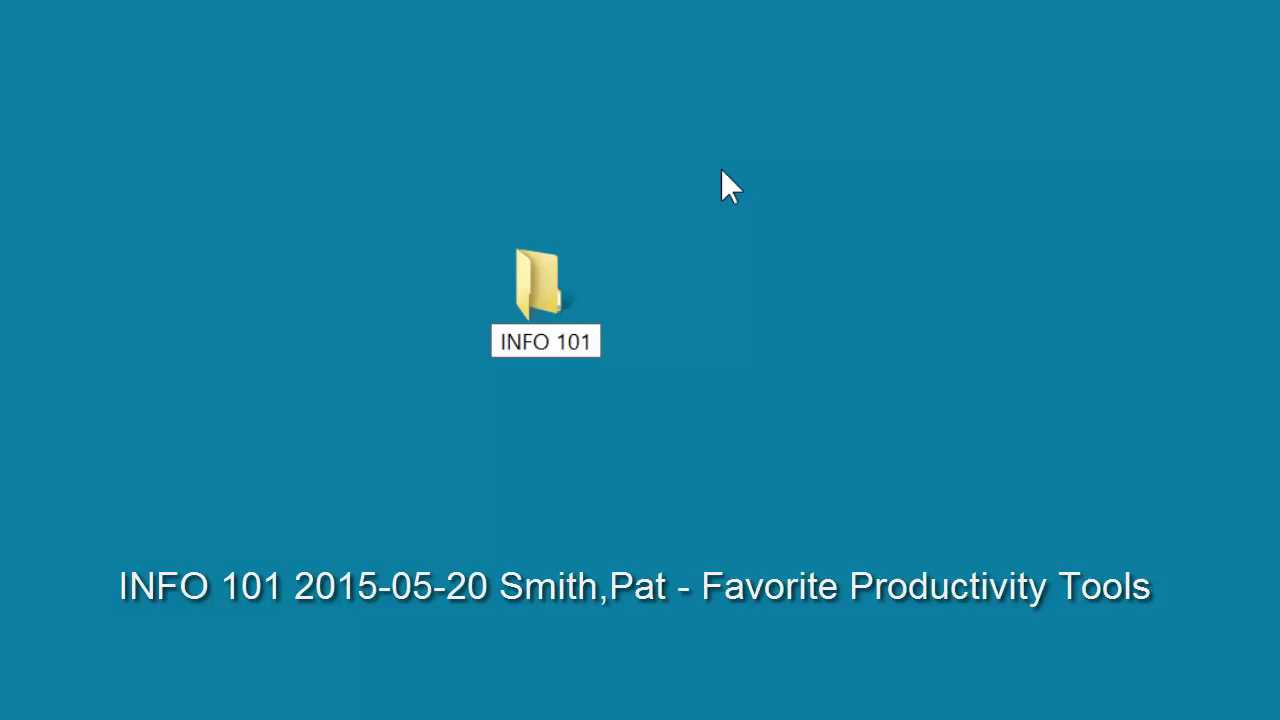
text(2015-)
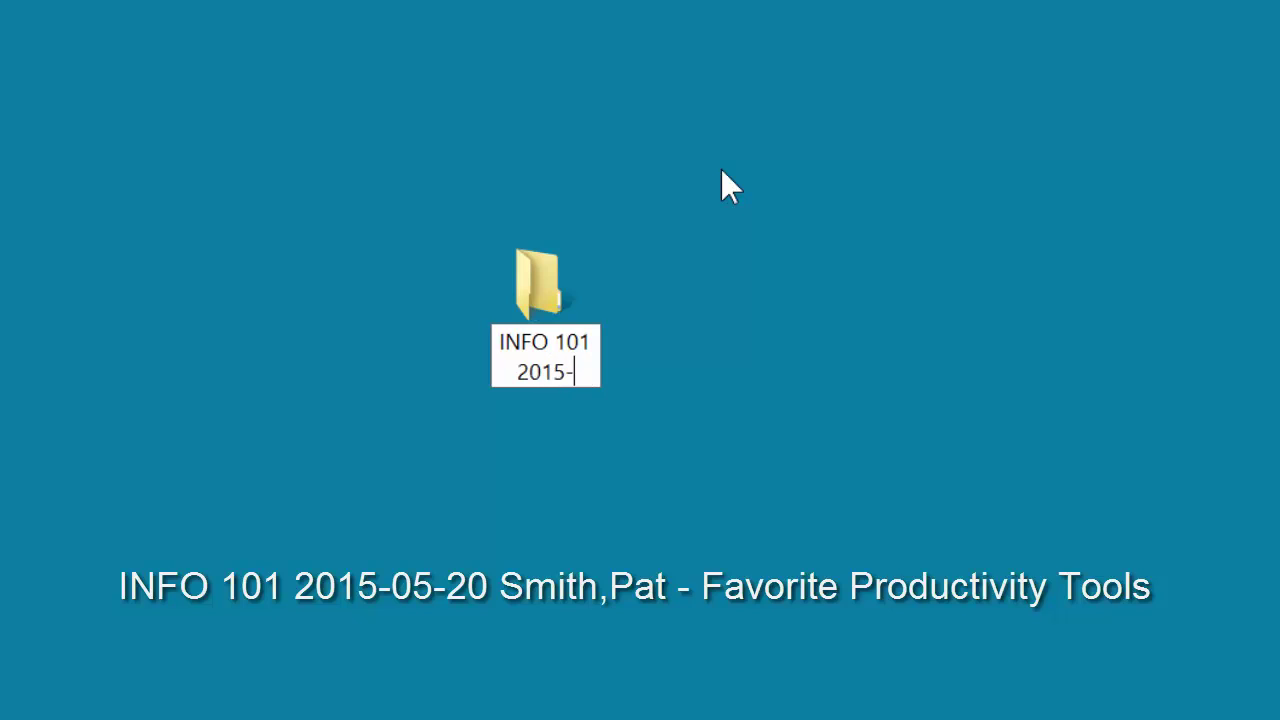
text(05-2)
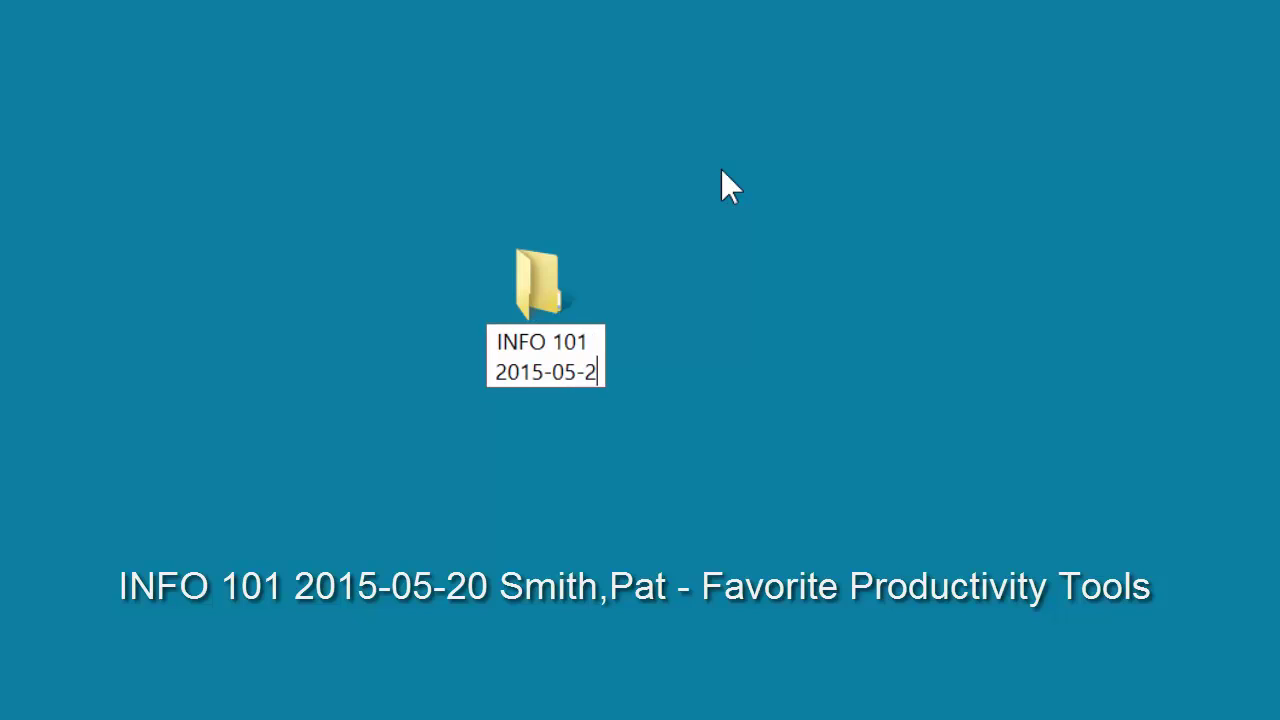
text(0)
text( Sm)
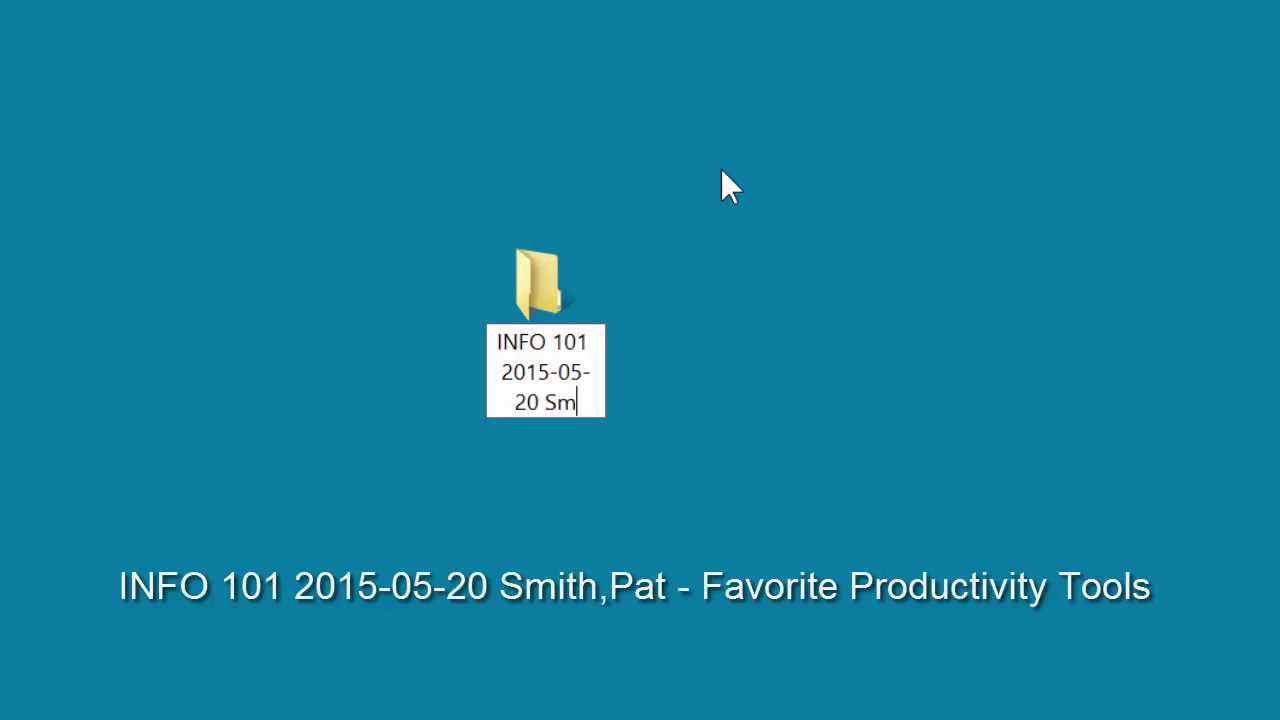
text(ith,P)
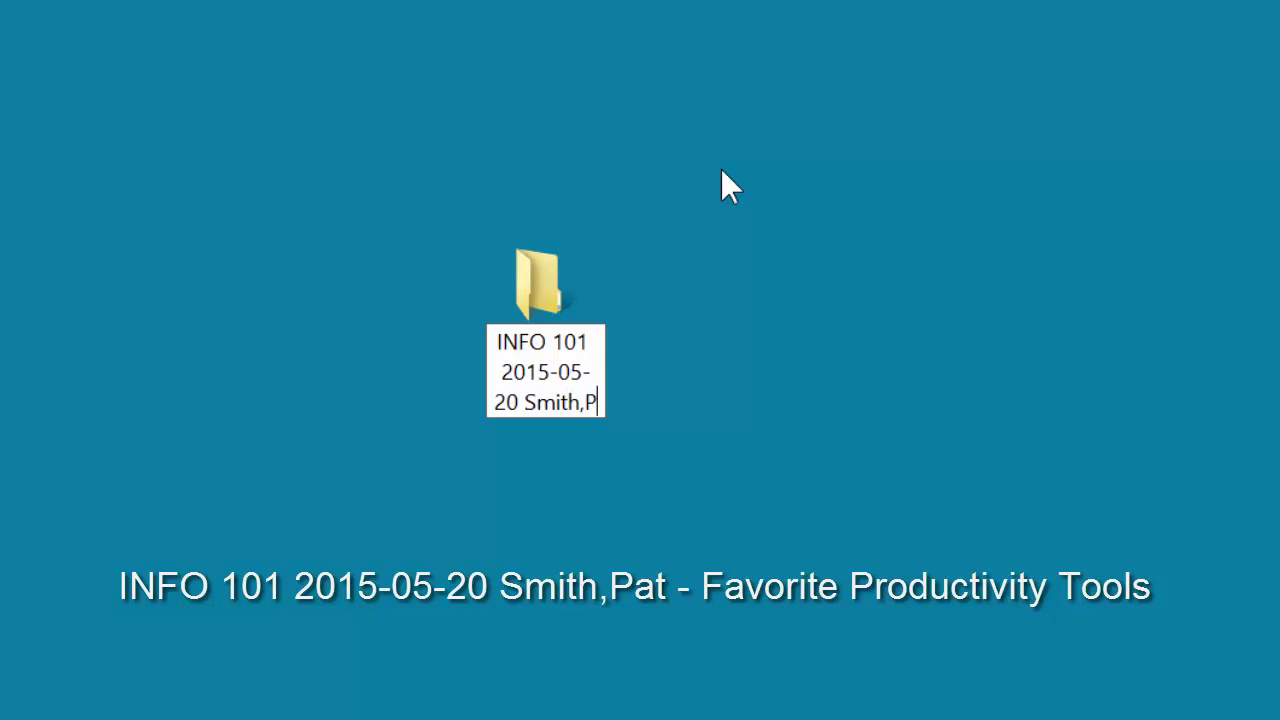
text(at -)
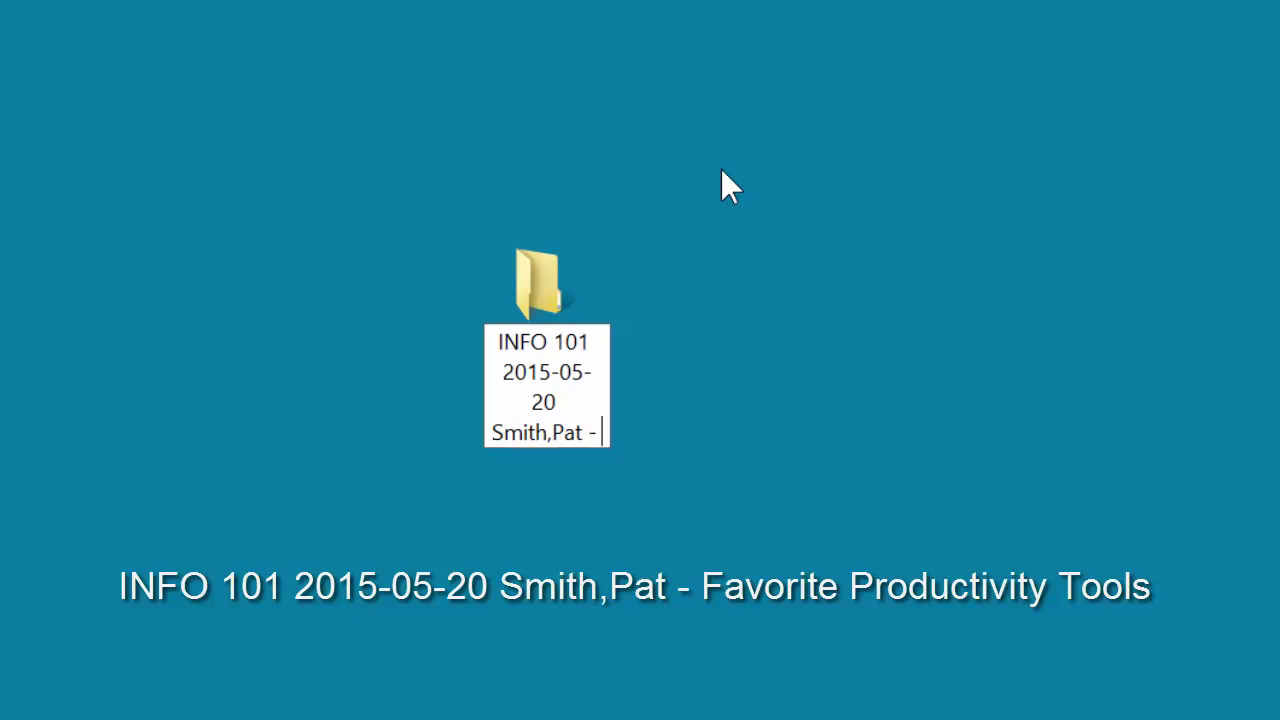
text( Favori)
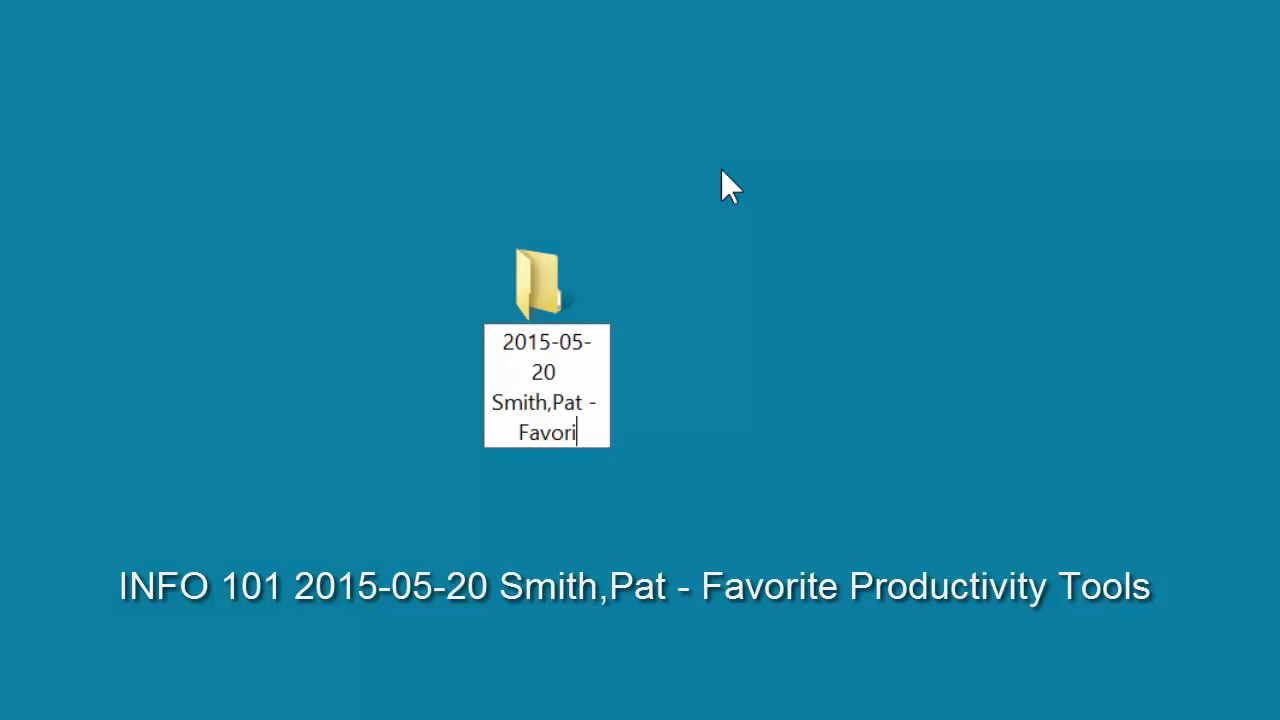
text(te Produ)
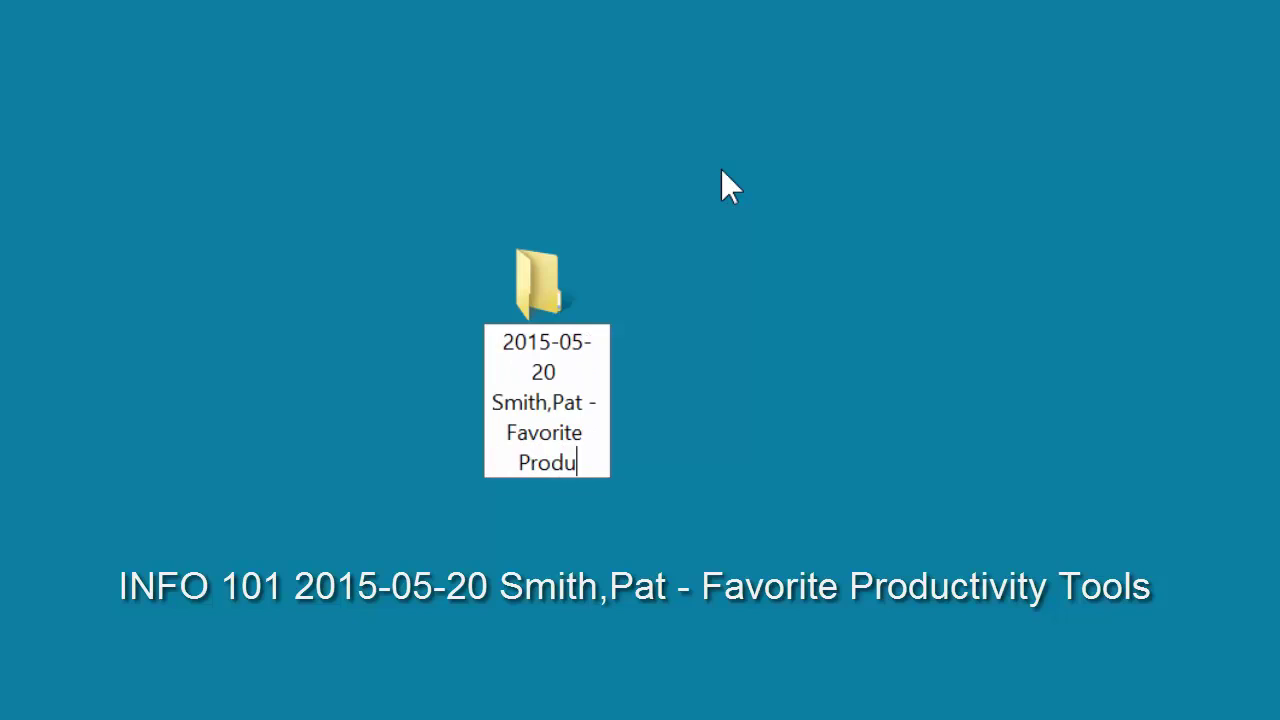
text(ctivity Tools)
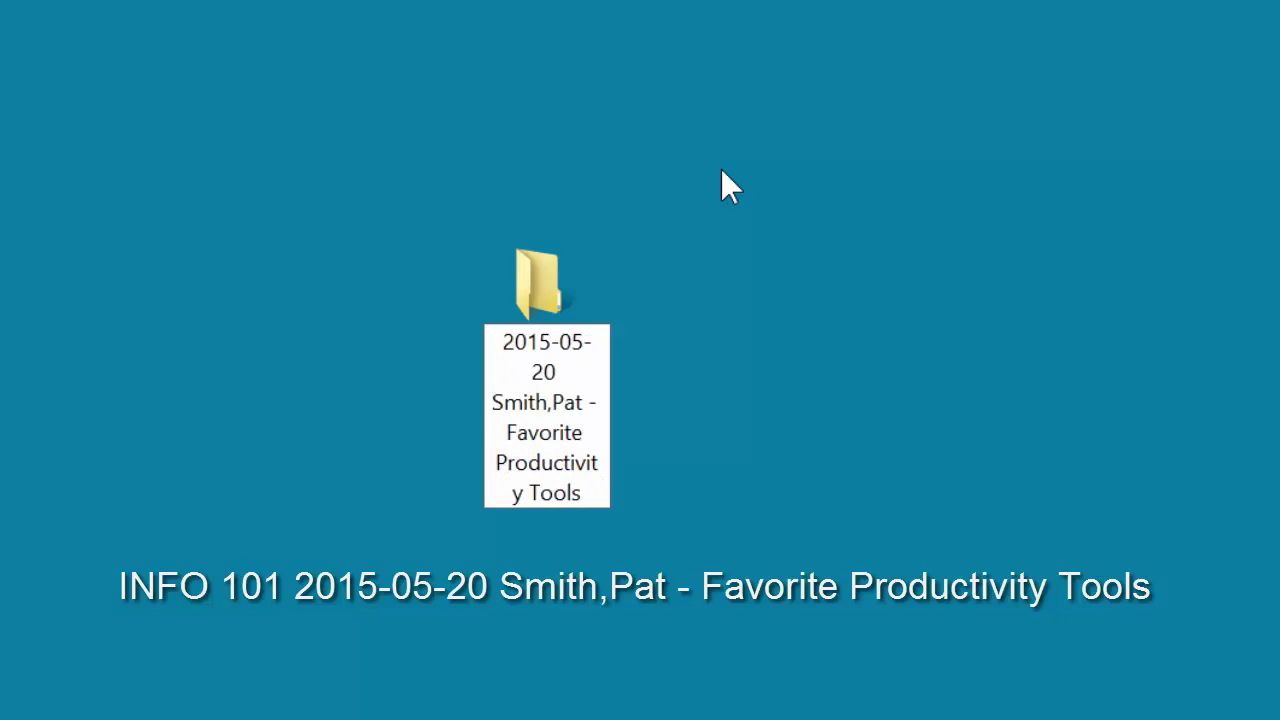
key(Return)
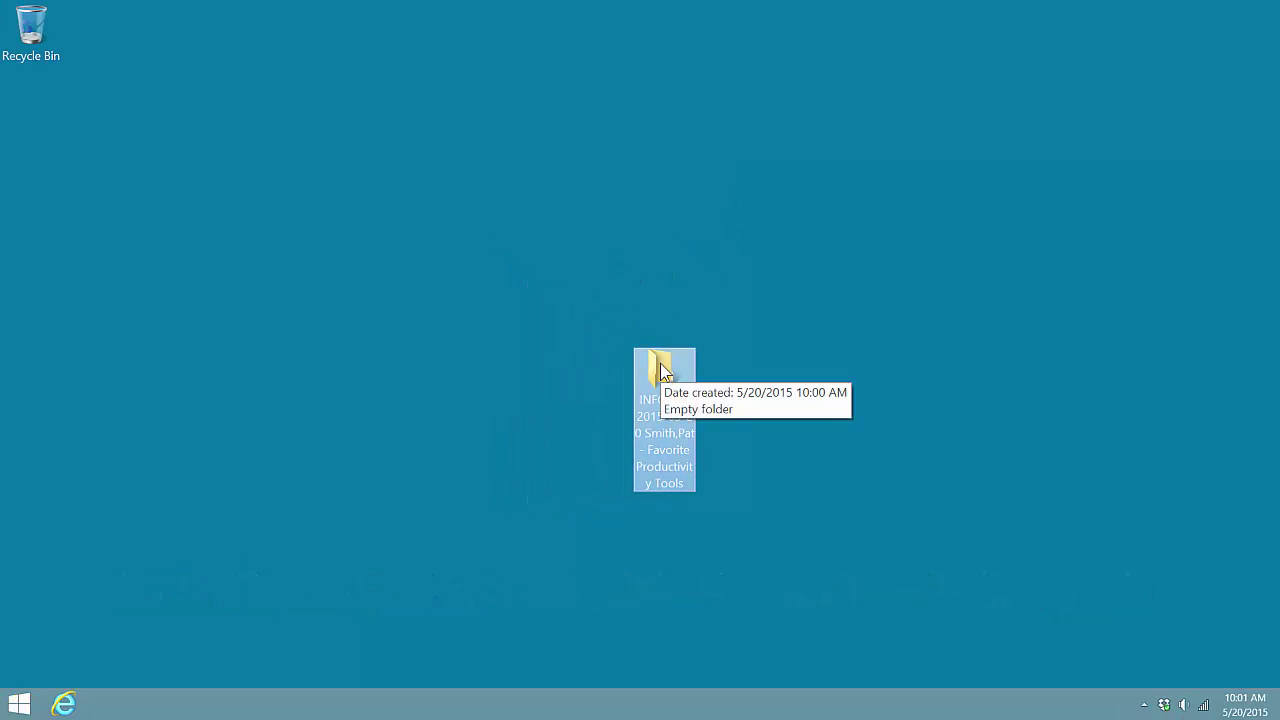
double_click(661, 370)
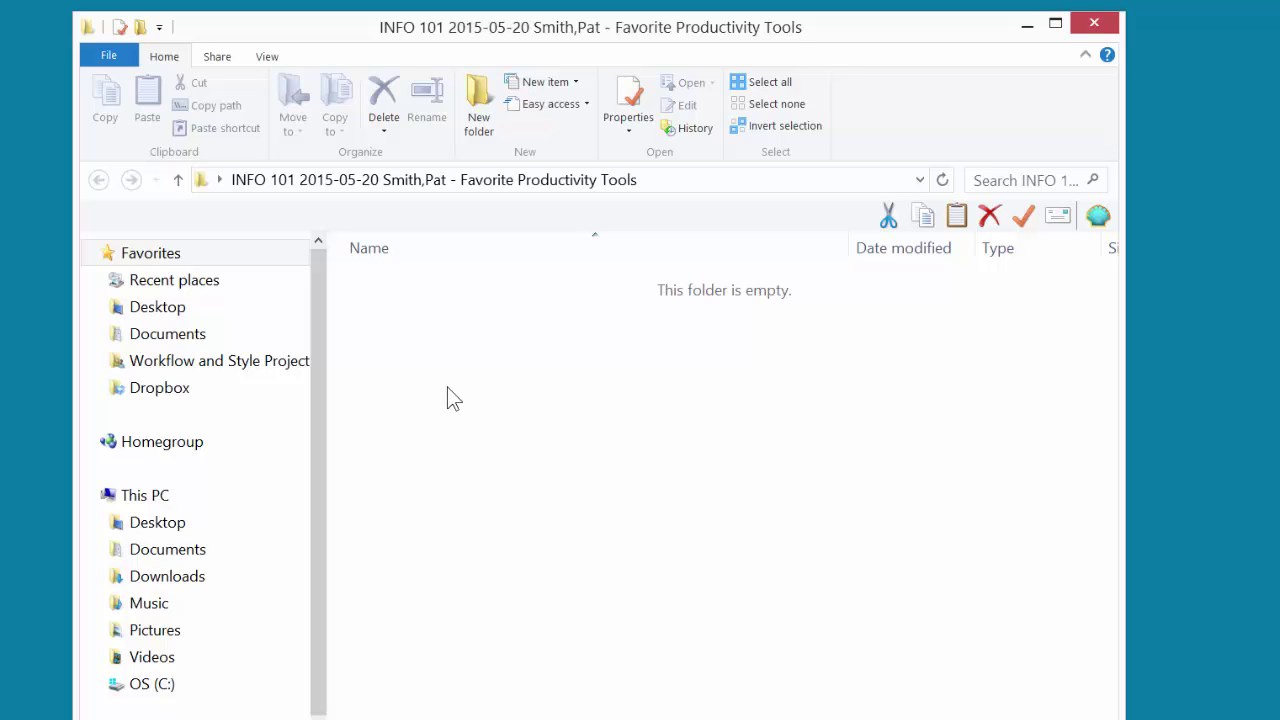
right_click(448, 388)
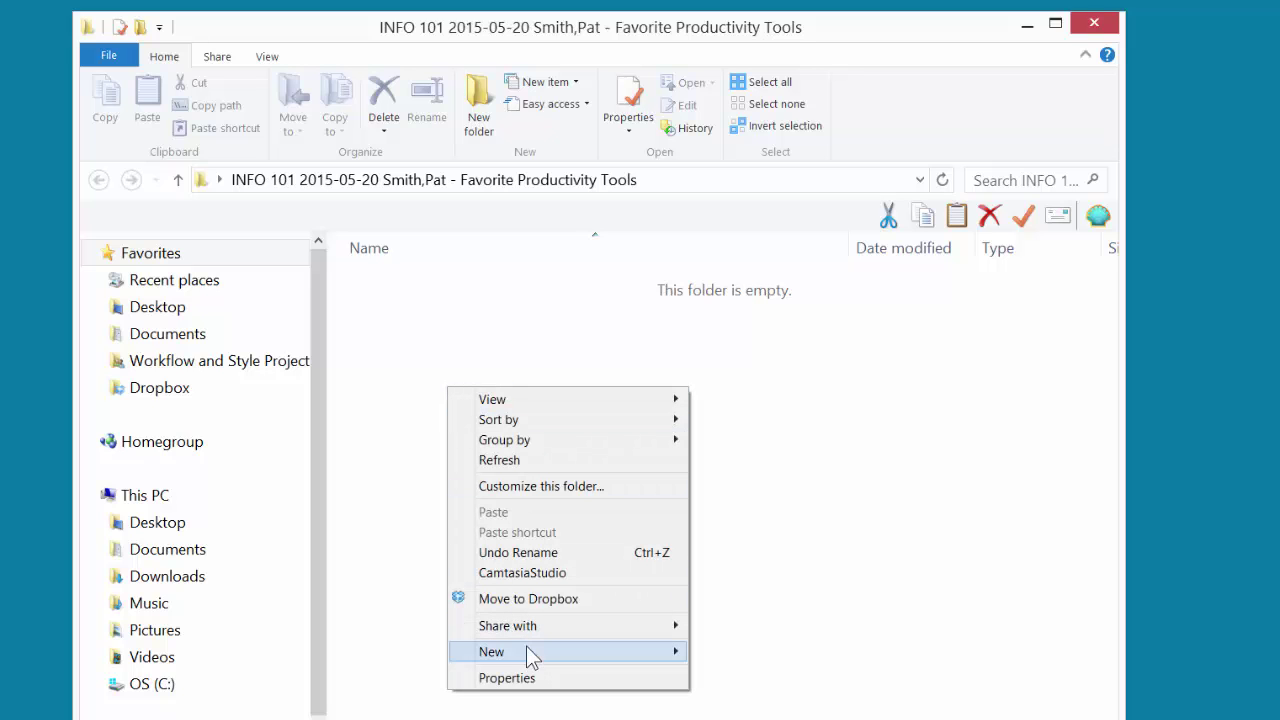
mouse_move(529, 651)
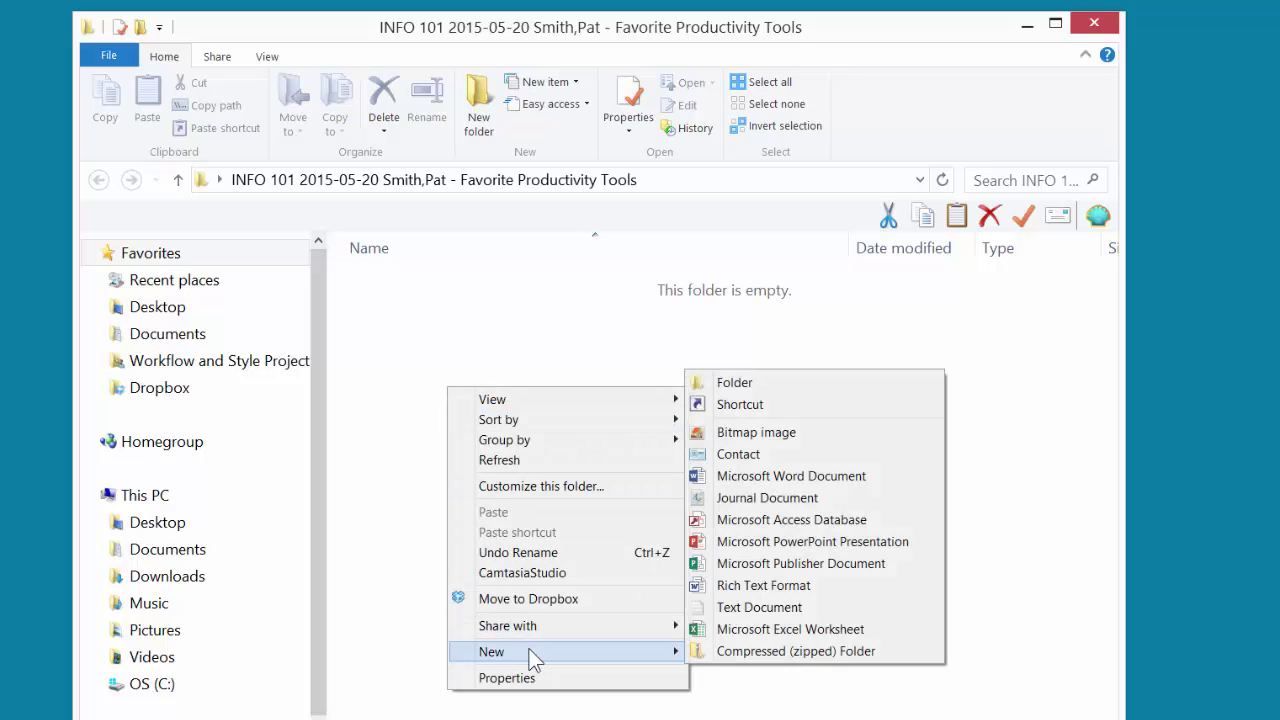
click(757, 542)
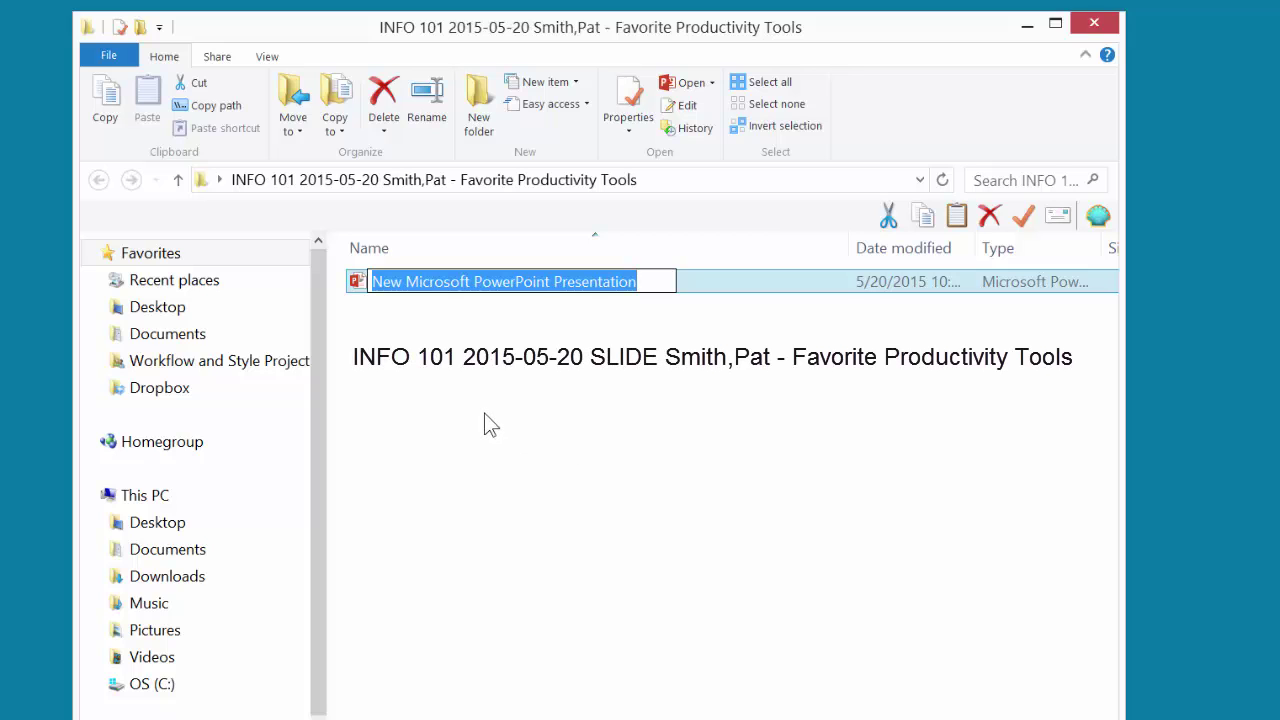
text(INFO)
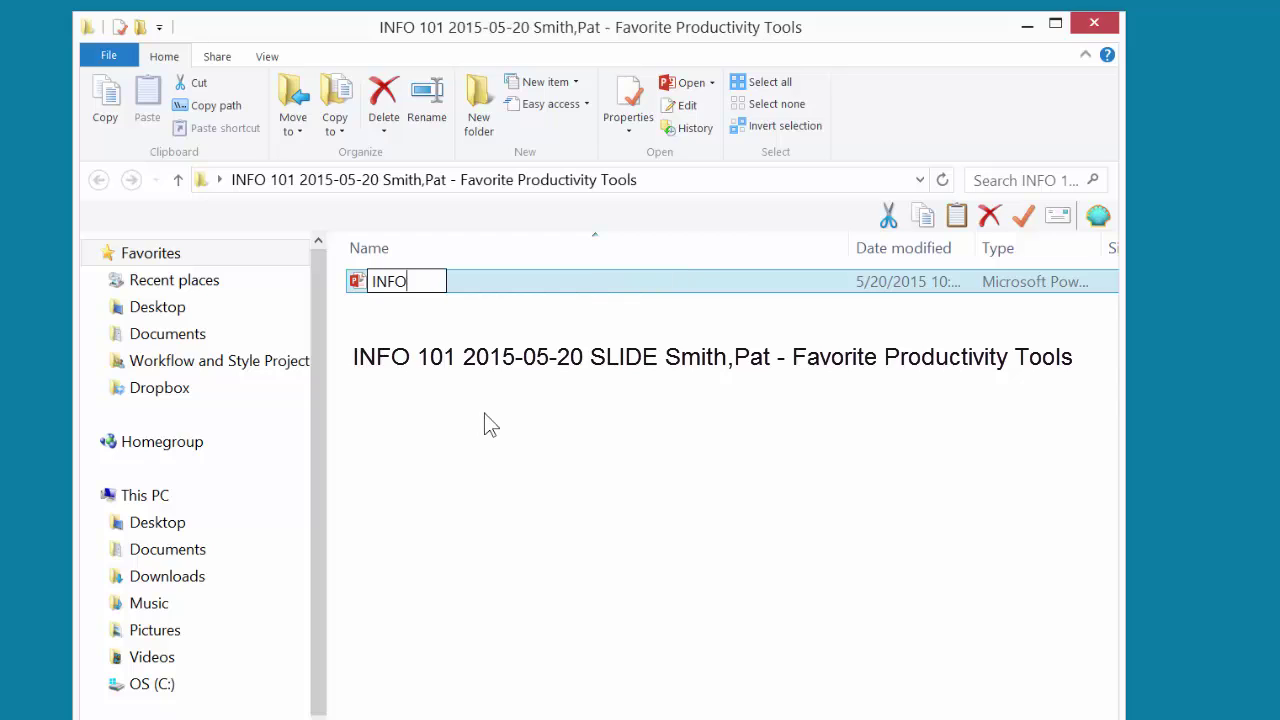
text( 101)
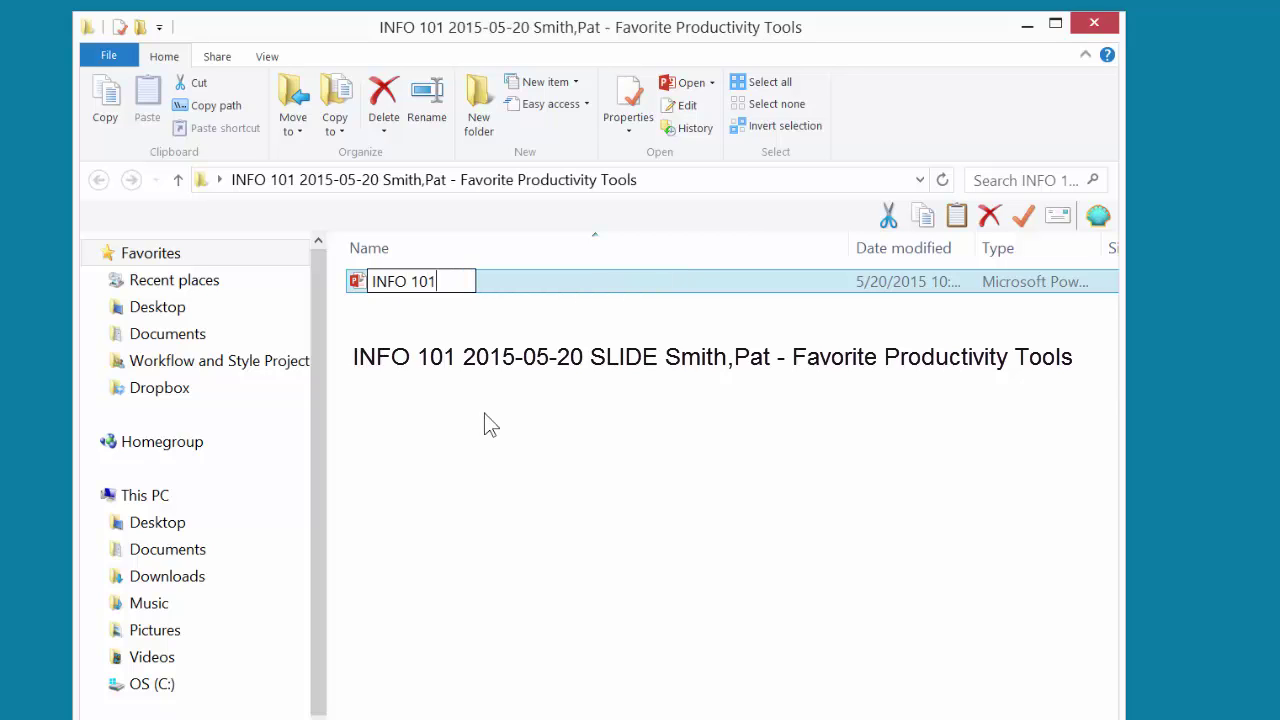
text( 2015-)
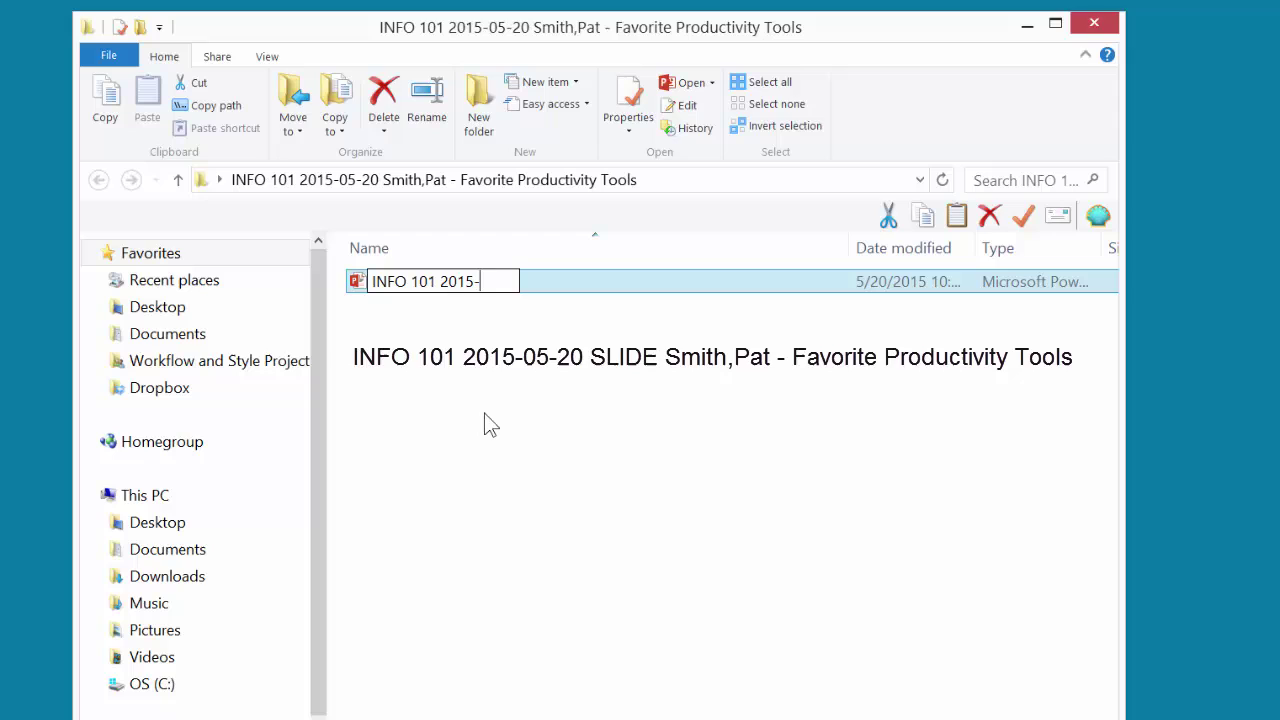
text(05-2)
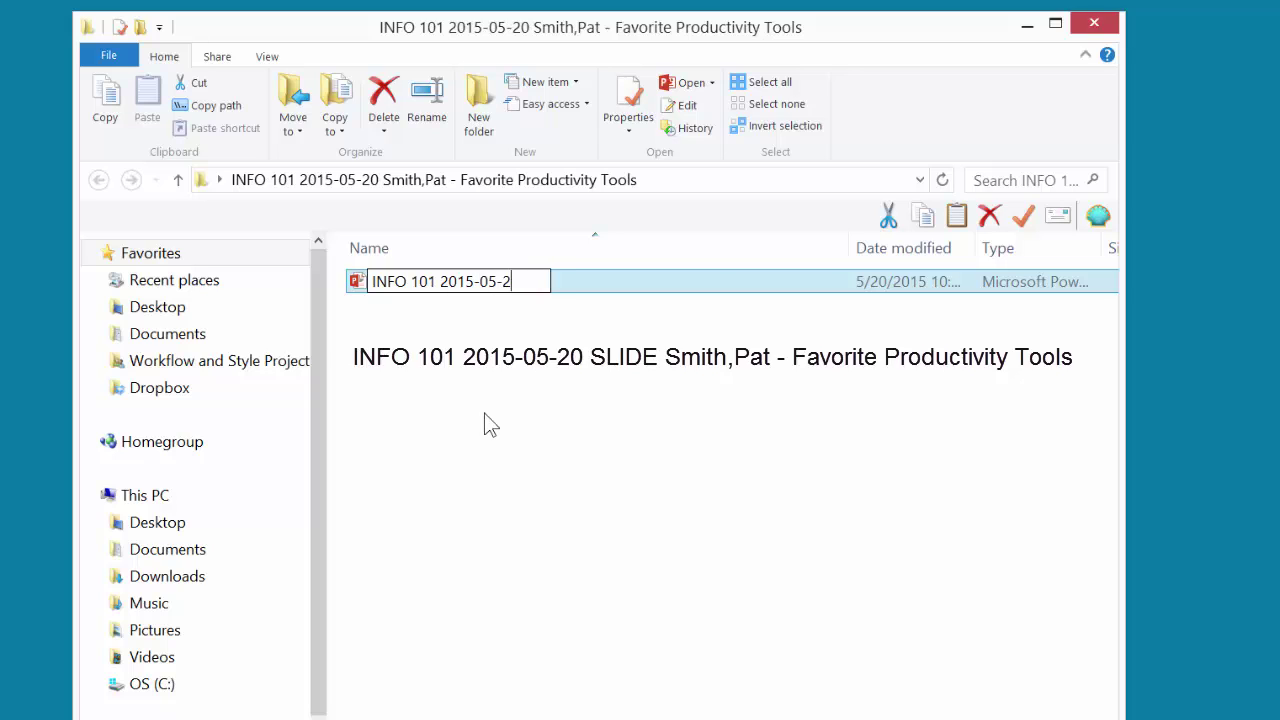
text(0)
text(SLIDE)
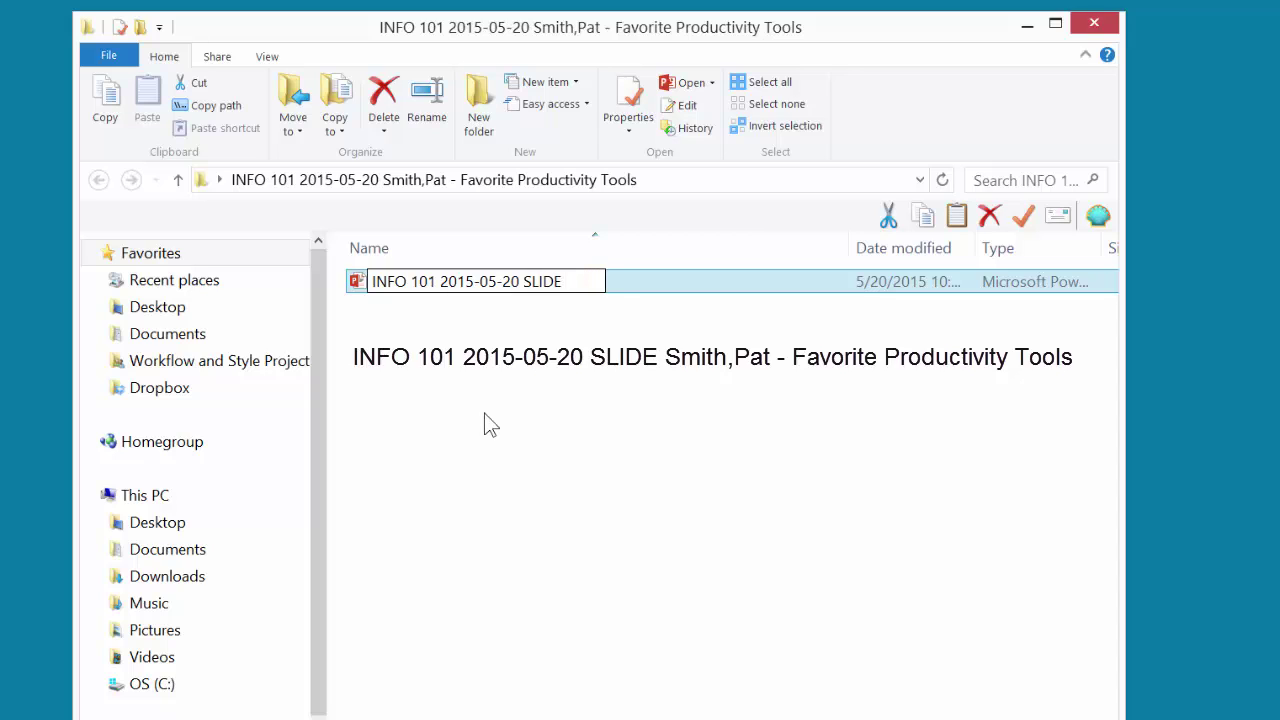
text( Smith,P)
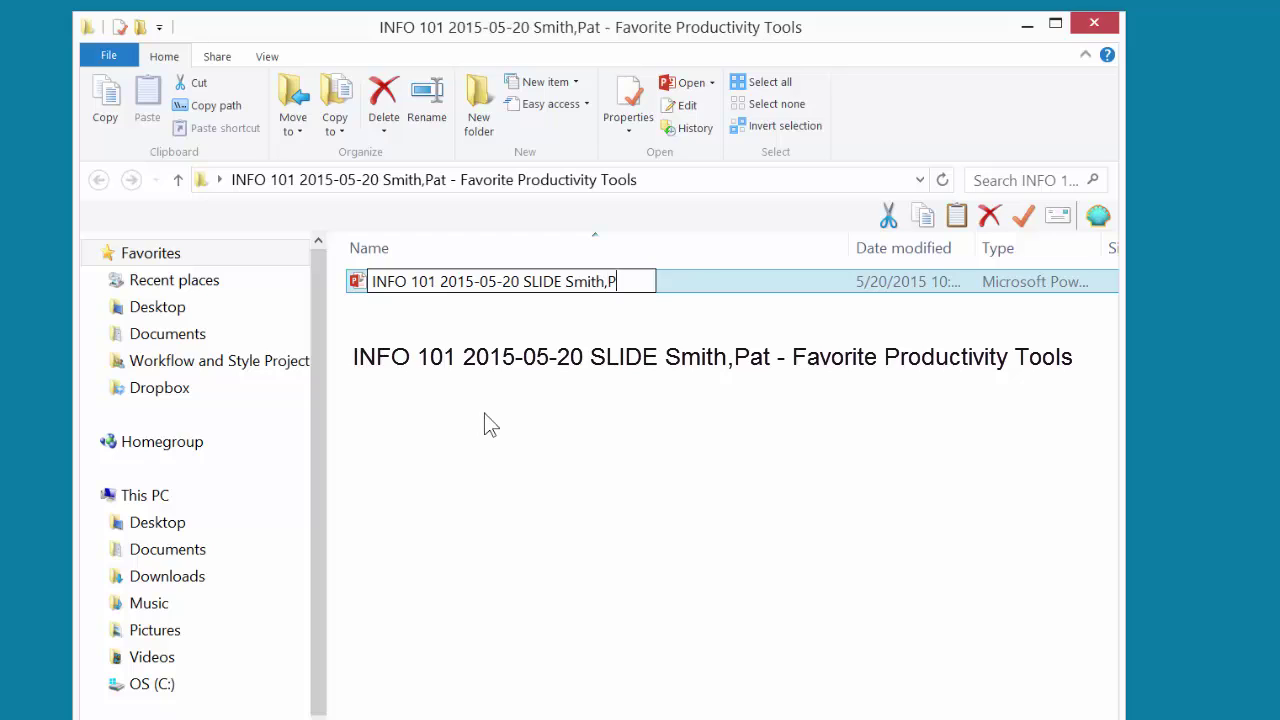
text(at - Favori)
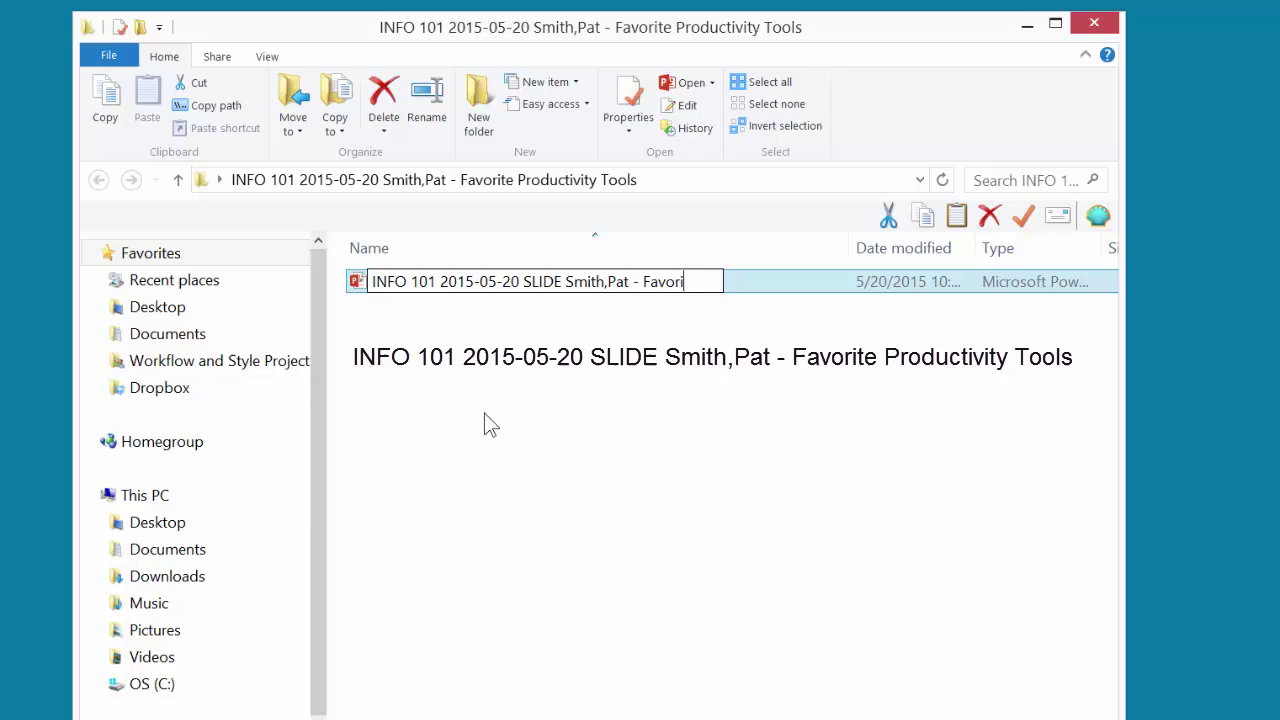
text(te Pro)
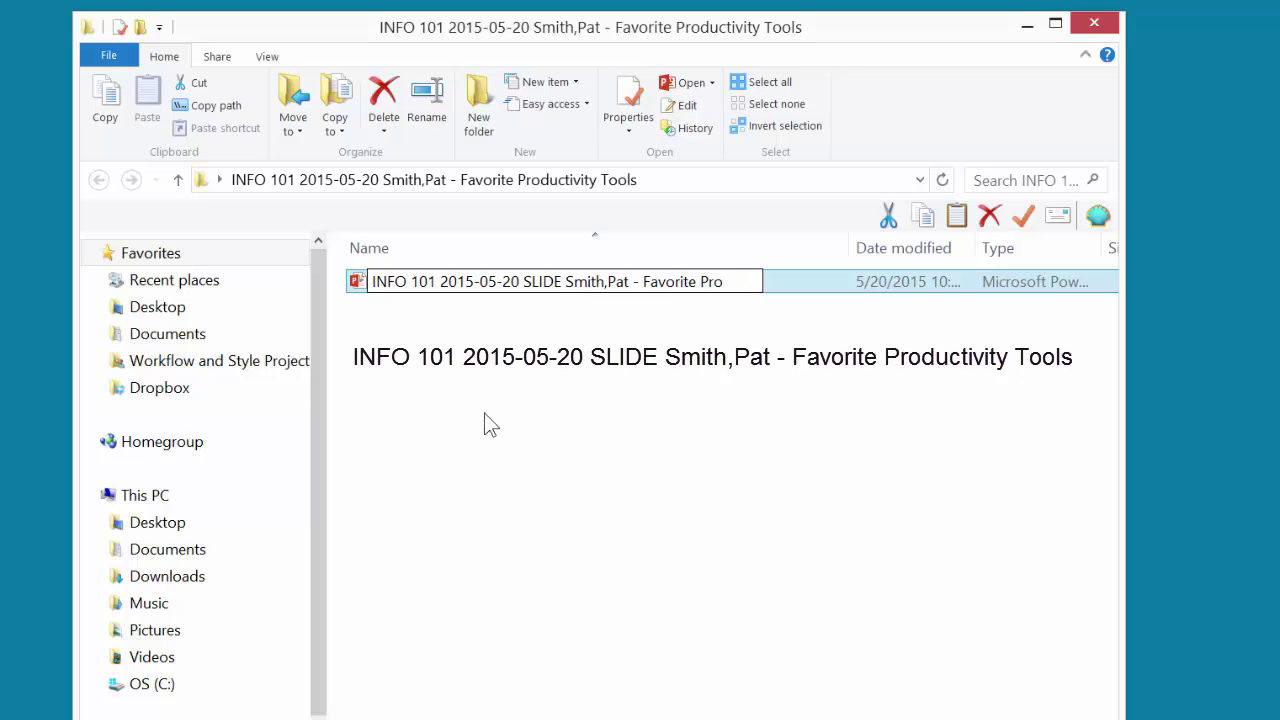
text(ductivty)
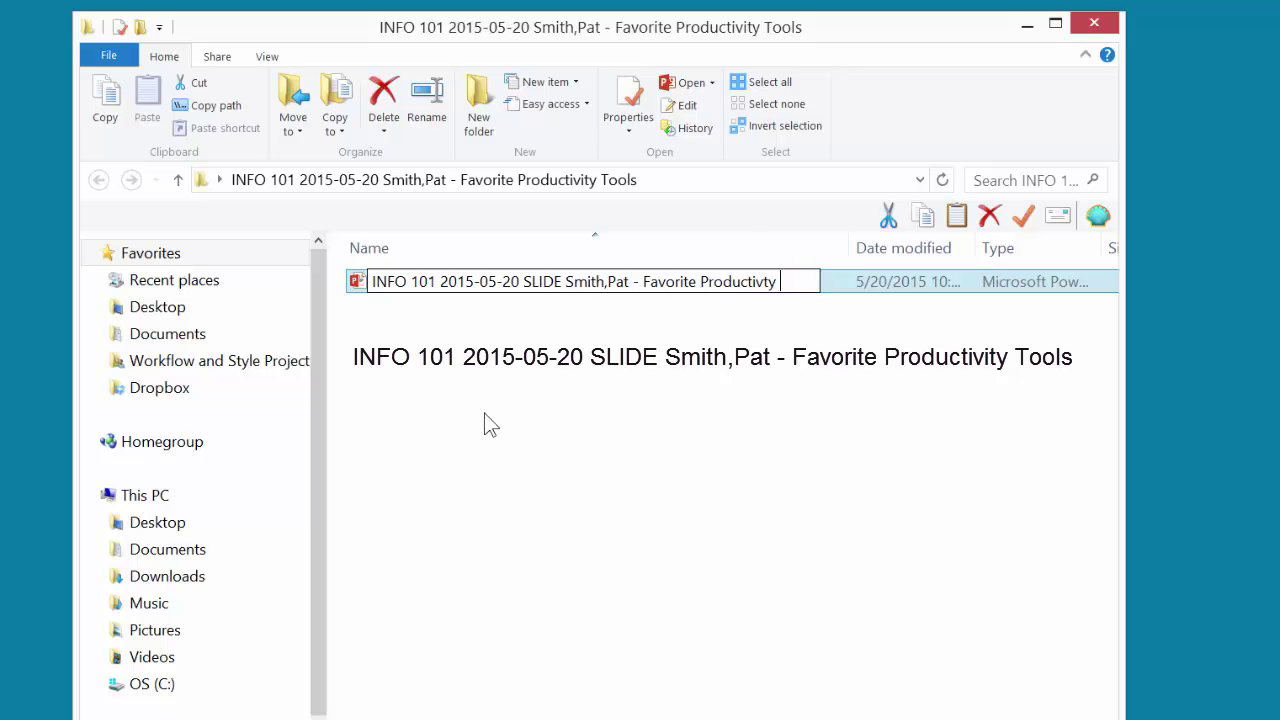
text( Tools)
key(Return)
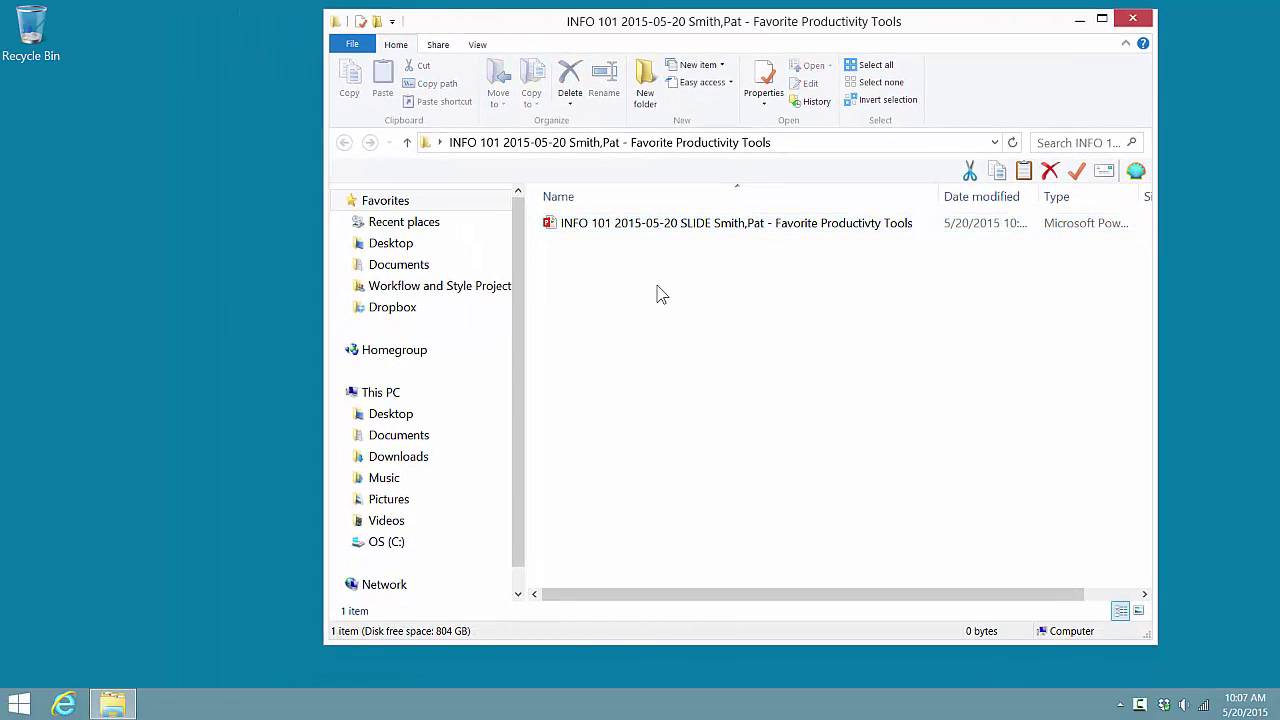
Open the presentation in PowerPoint and switch to Outline view at the first slide.
double_click(549, 224)
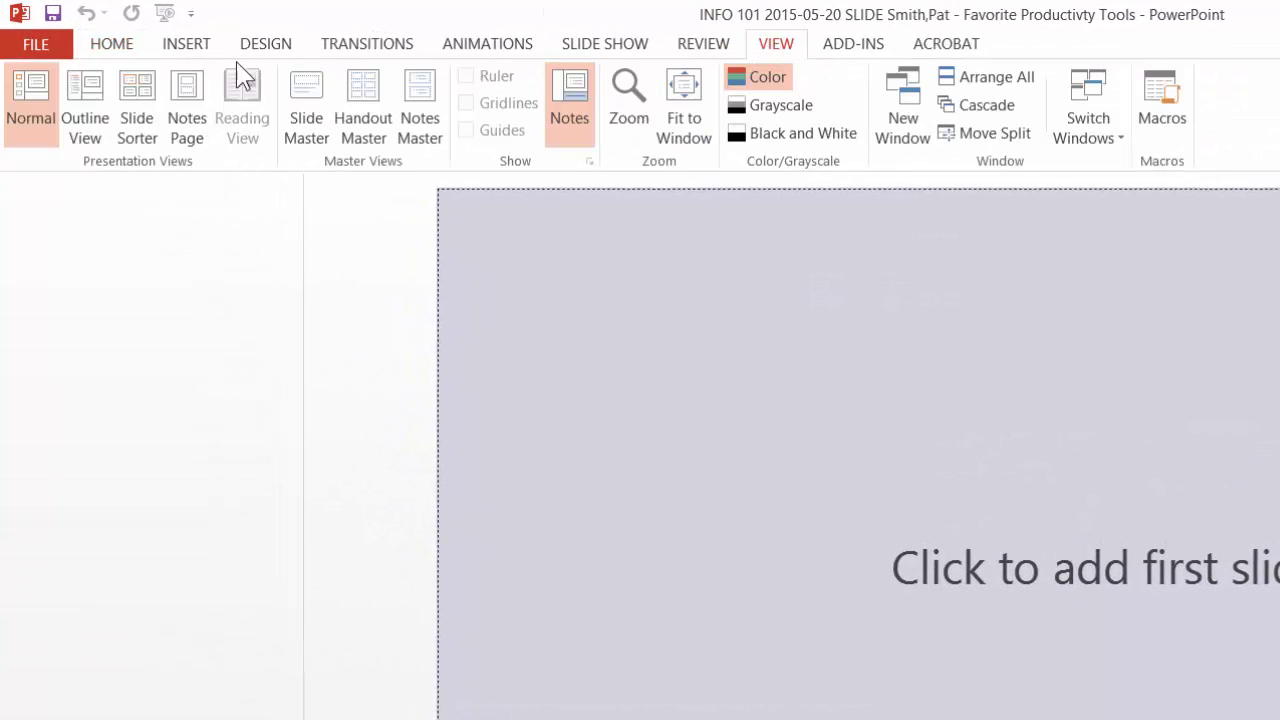
click(88, 102)
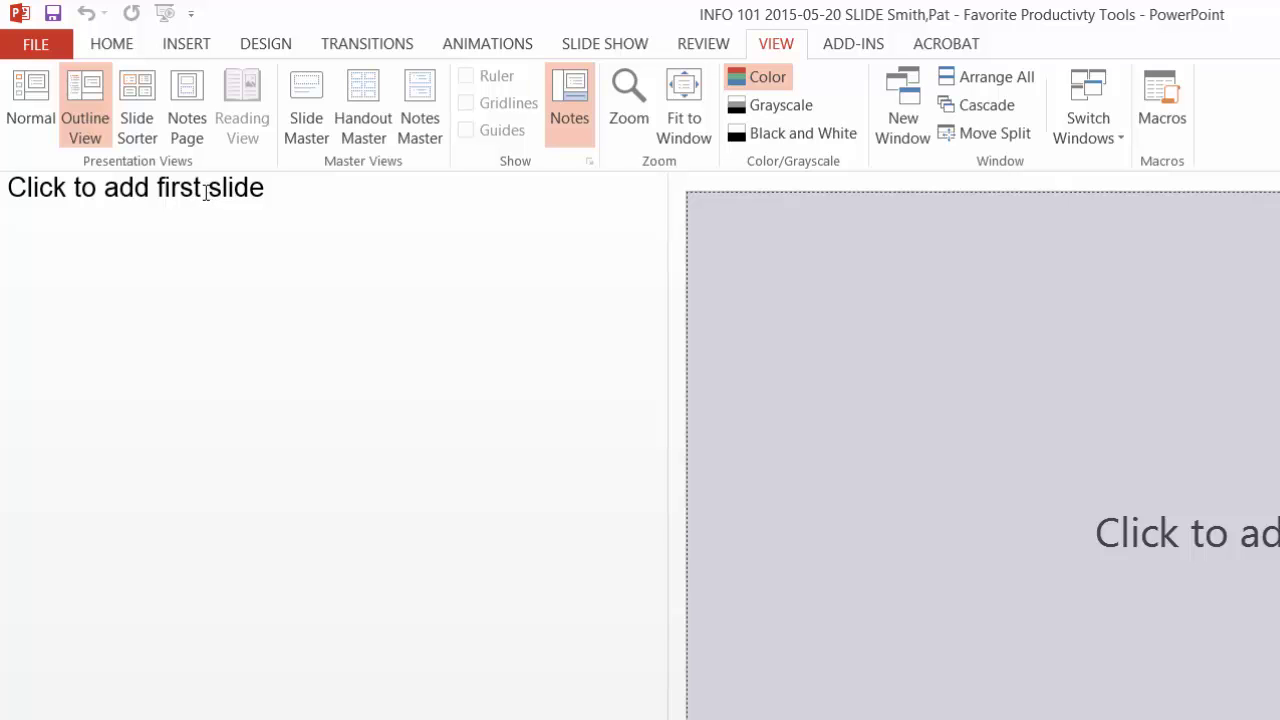
click(206, 191)
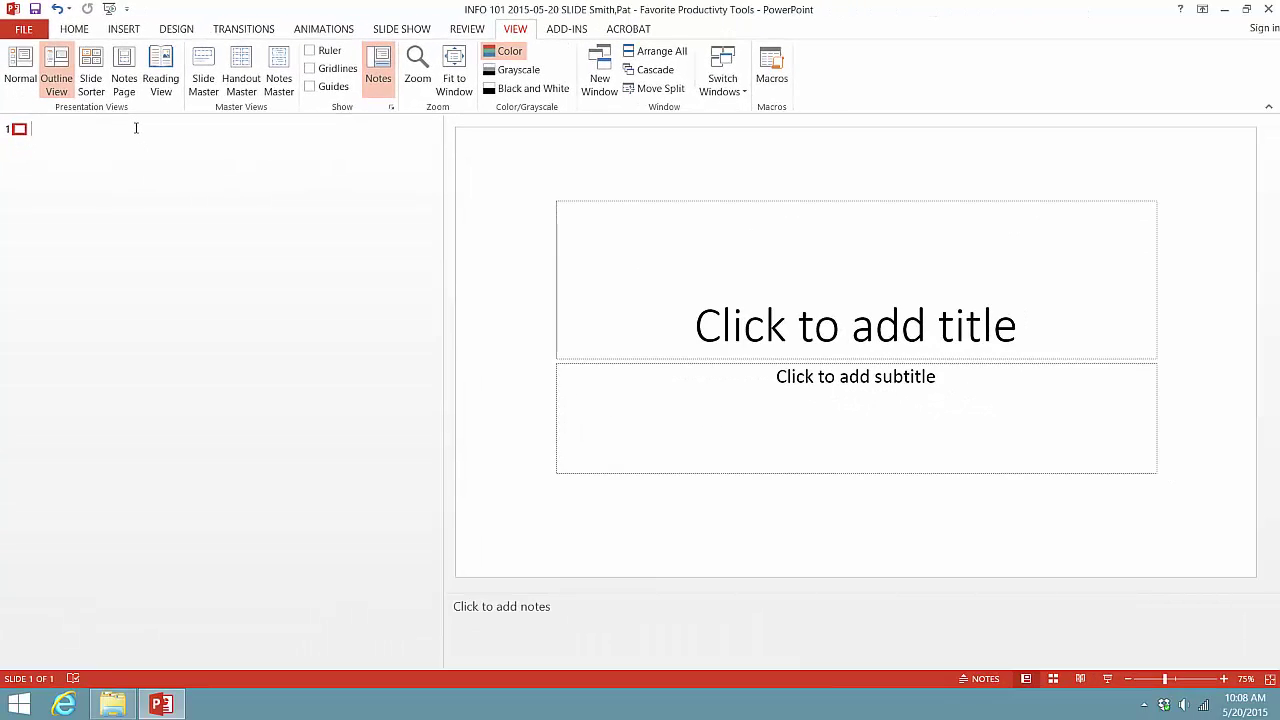
Type slide titles 'Favorite Productivity Tools', 'Introduction' and 'Conclusion' in the outline.
text(Favorite)
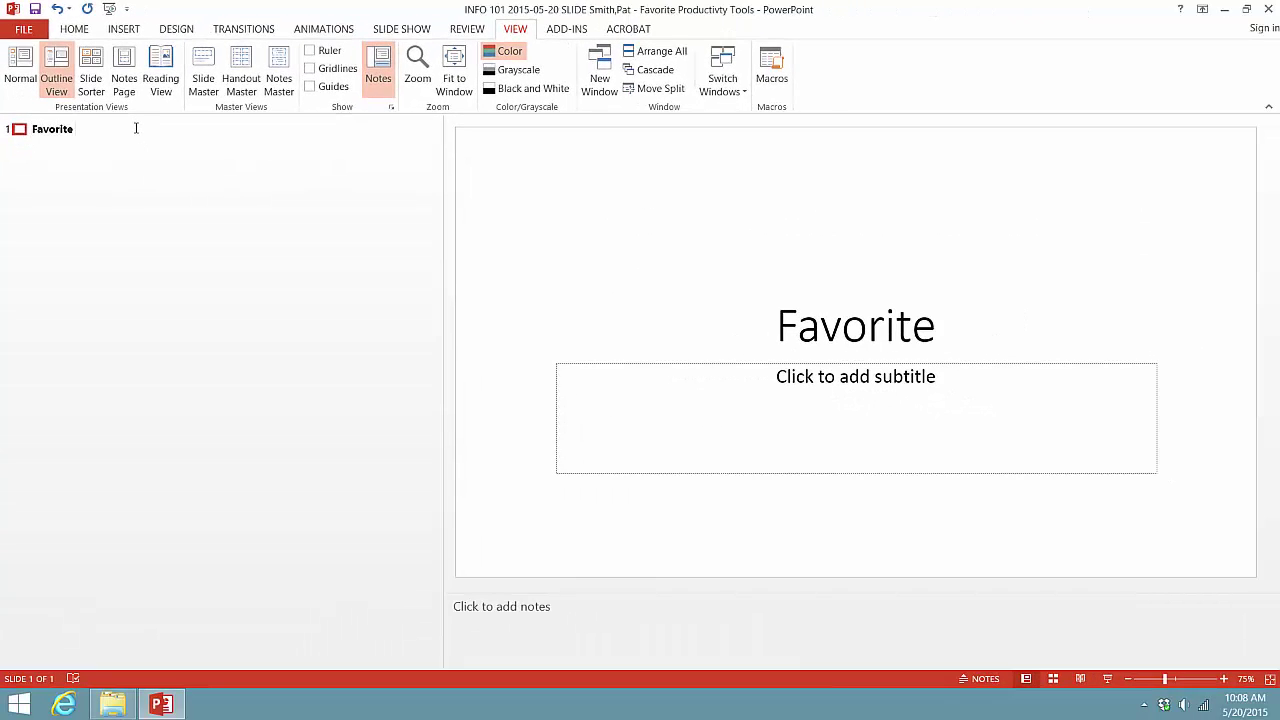
text( Productivit)
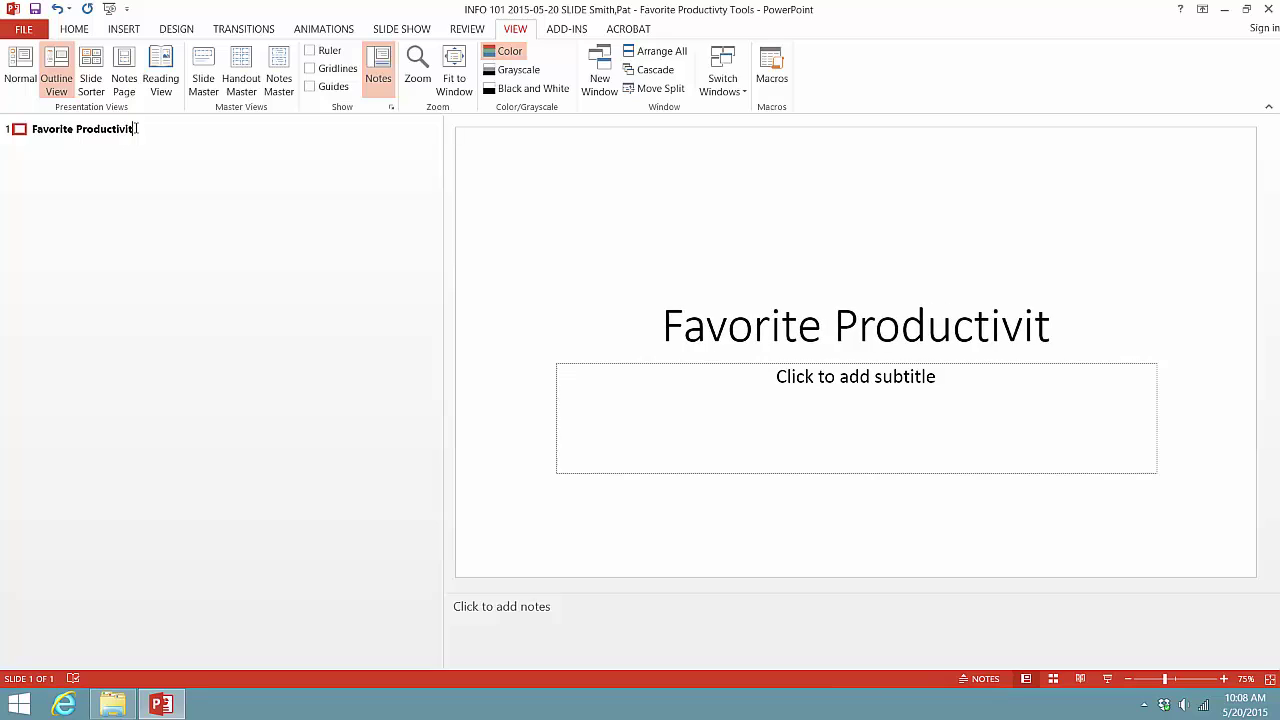
text(y Tools)
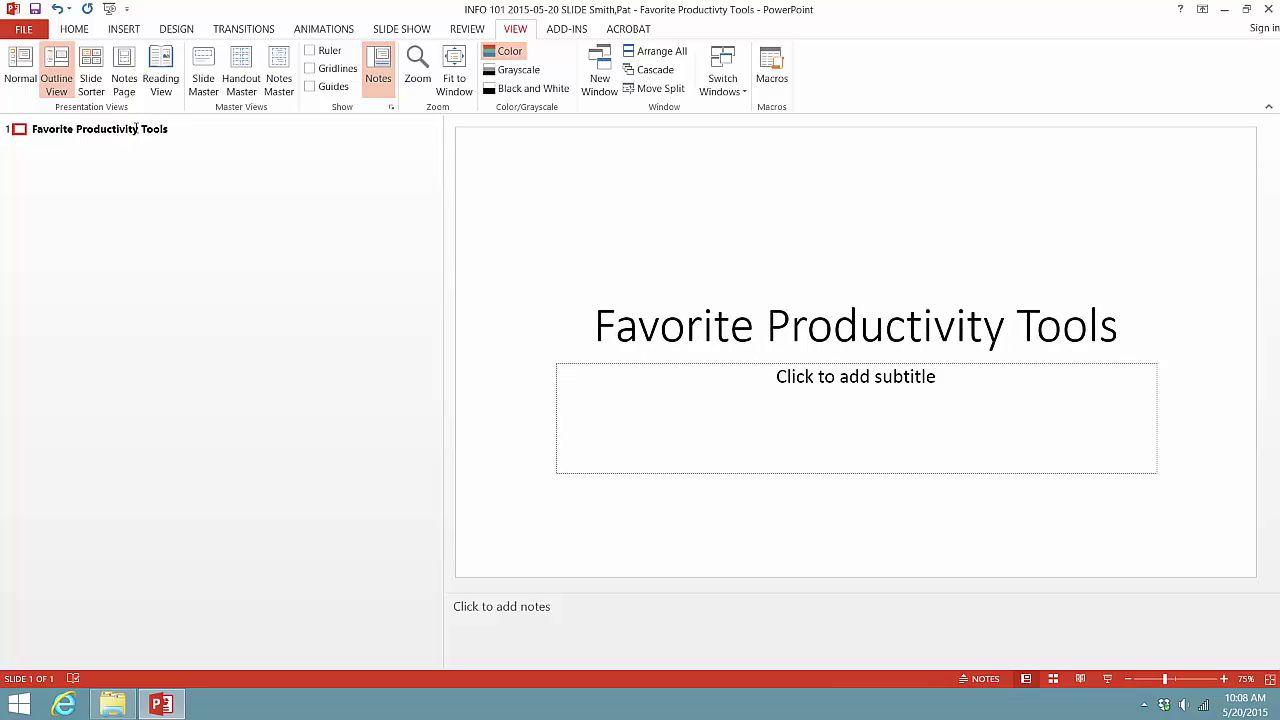
key(Return)
text(Intro)
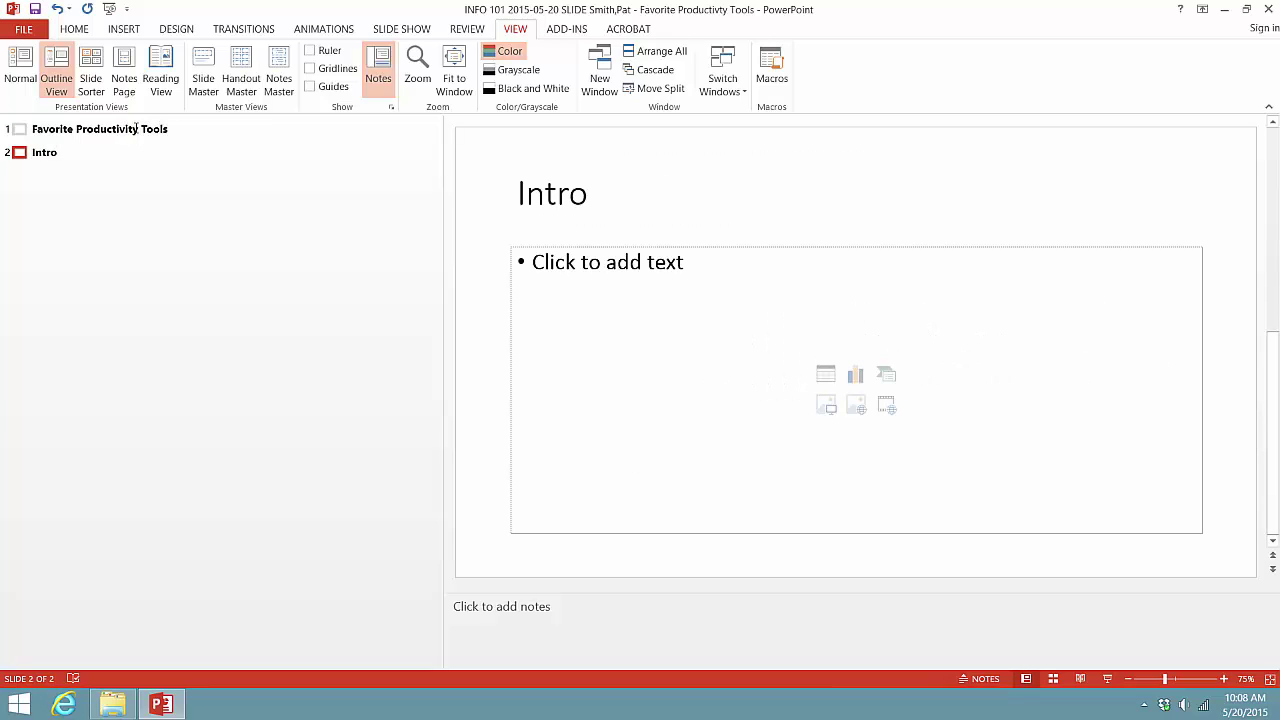
text(duction)
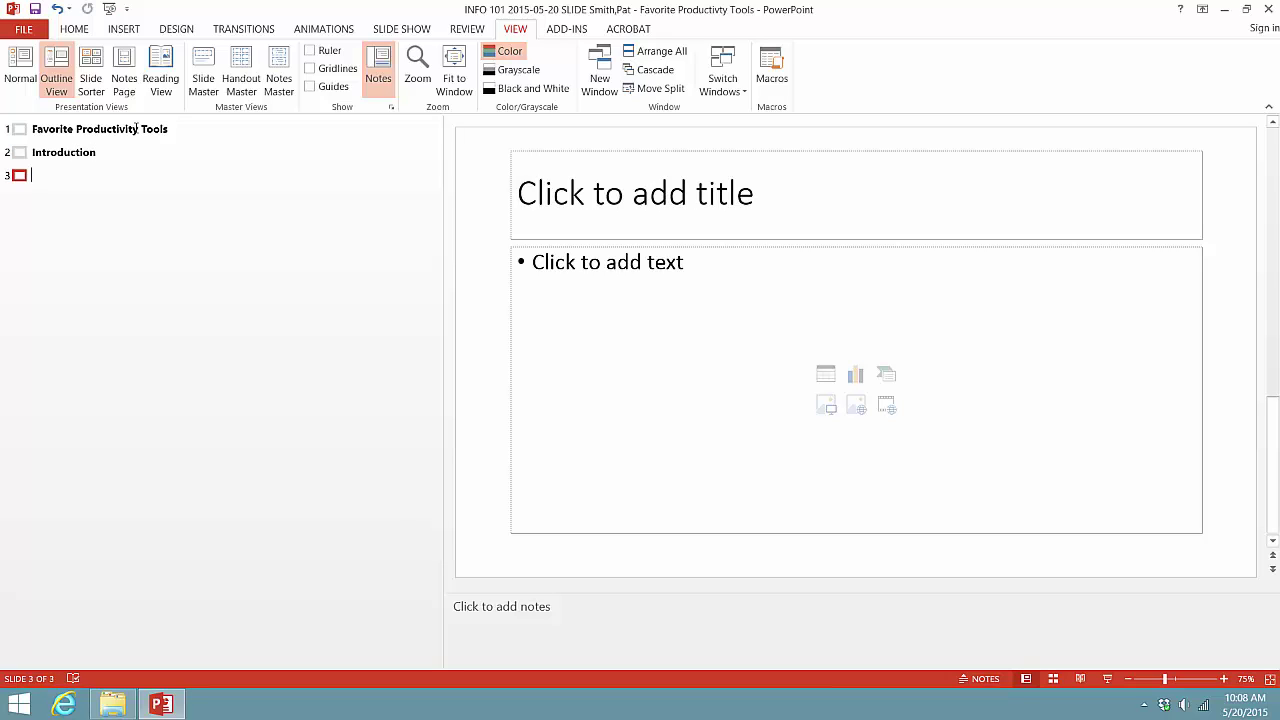
text(Conclusion)
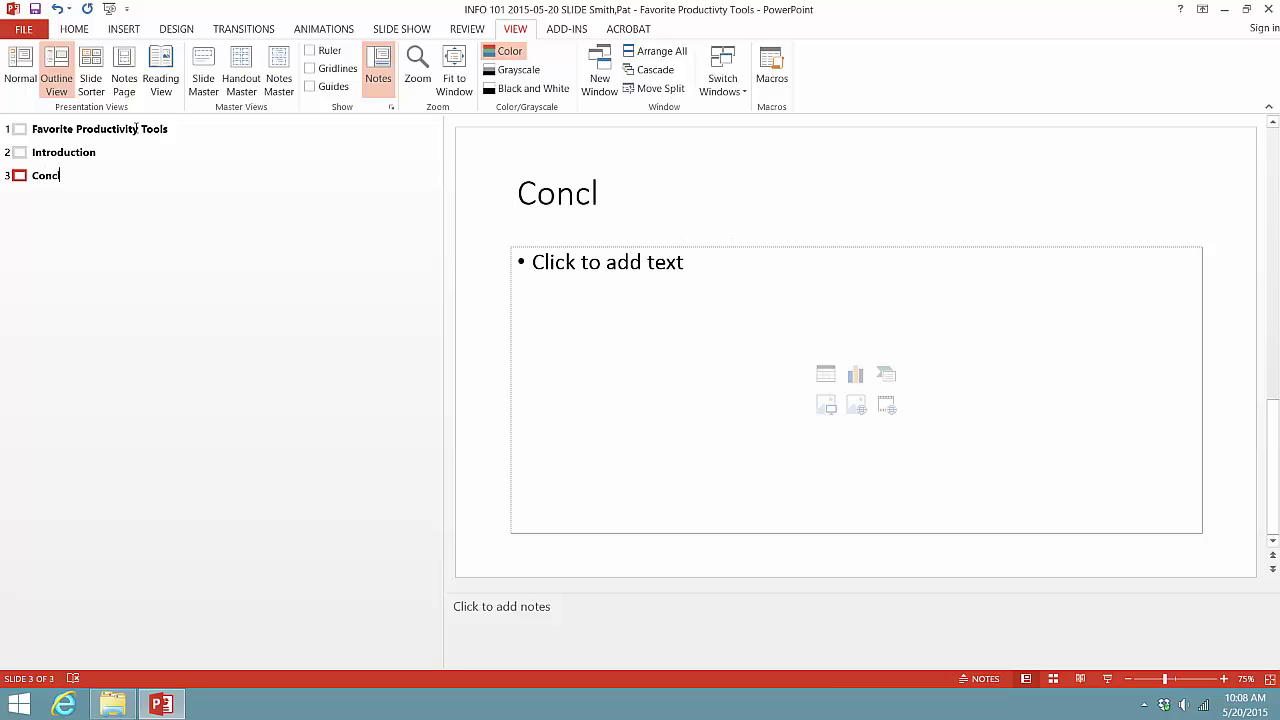
Add title-slide subtitle lines: author's name, 'INtroduction to Technology 101', professor's name, 'May 20, 2015'.
click(183, 128)
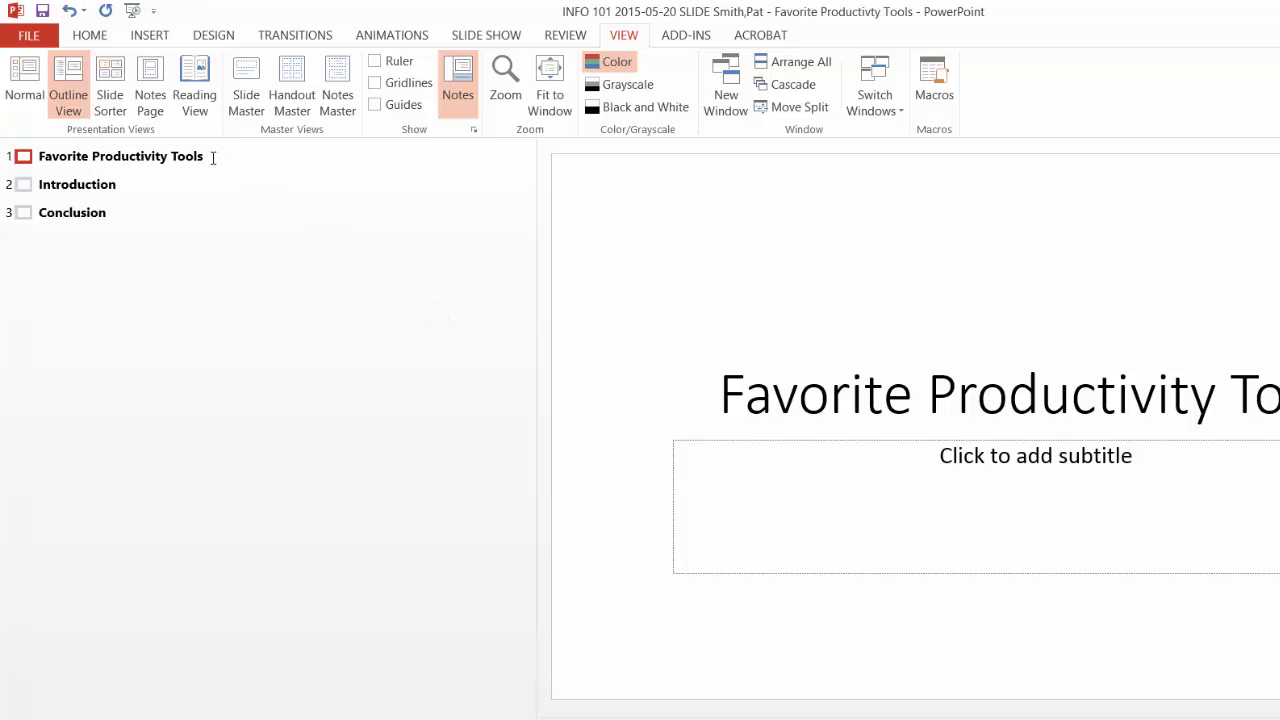
key(Return)
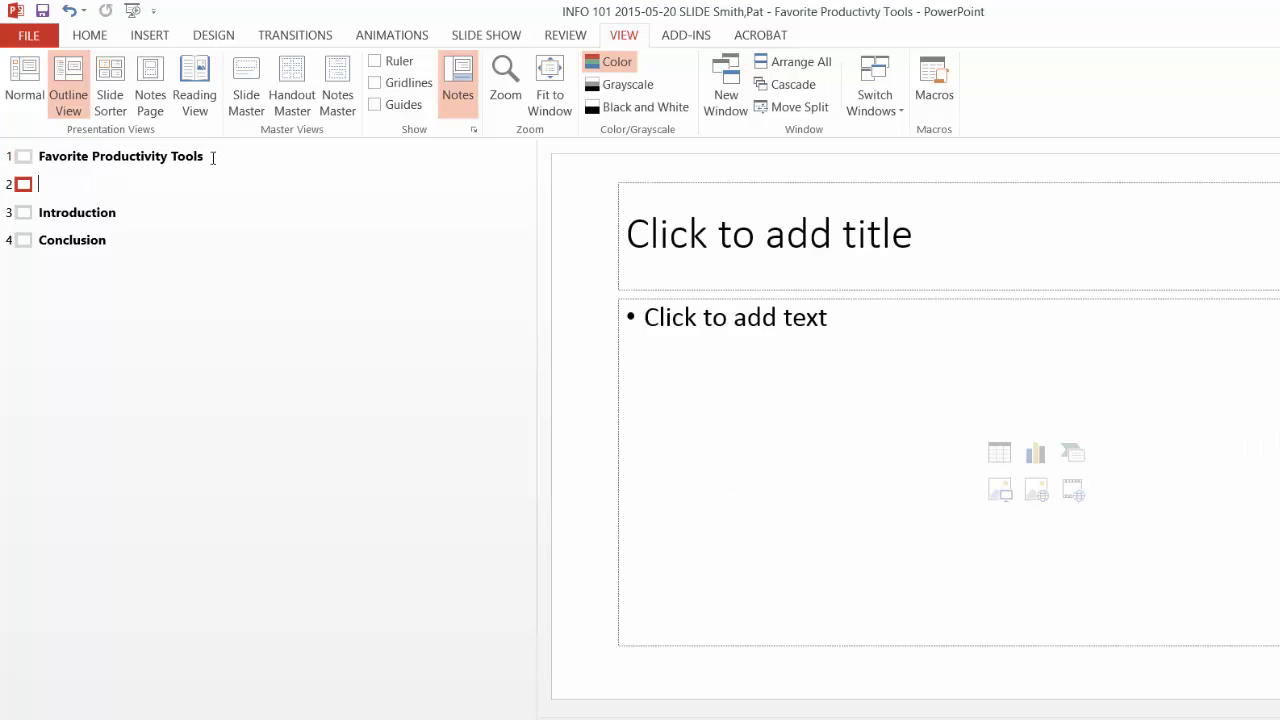
key(Tab)
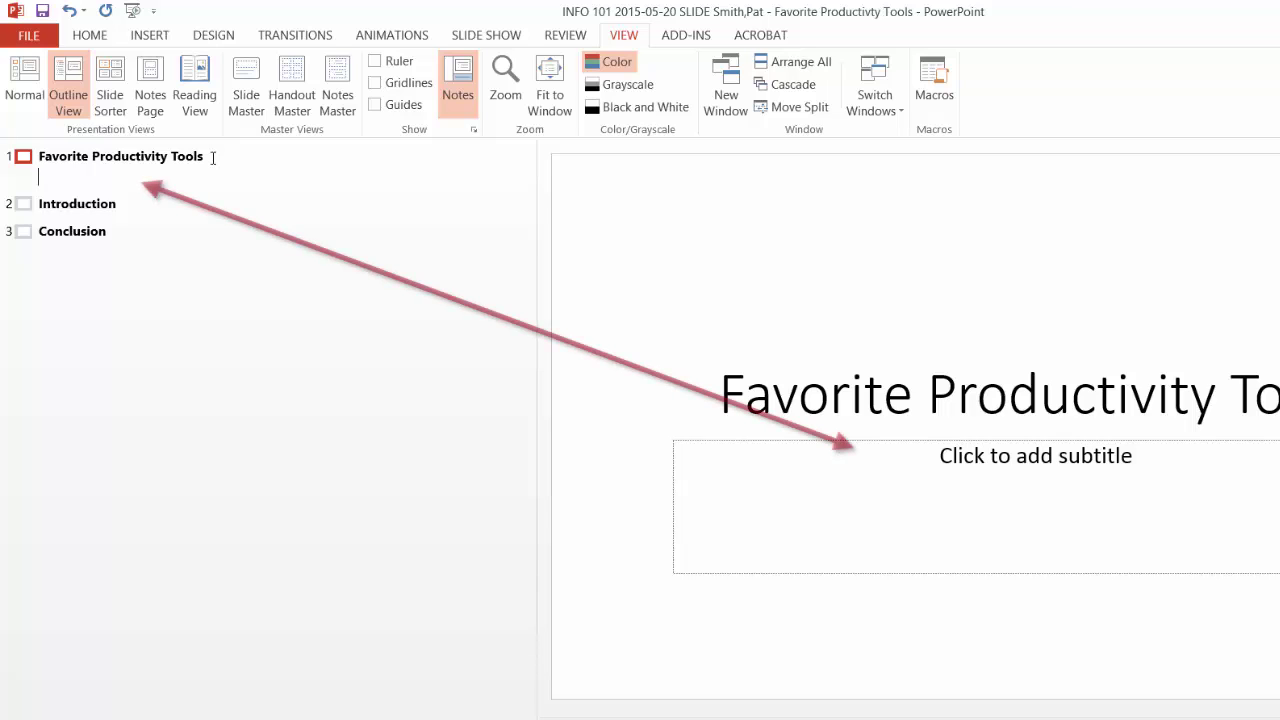
text(Pat Smith)
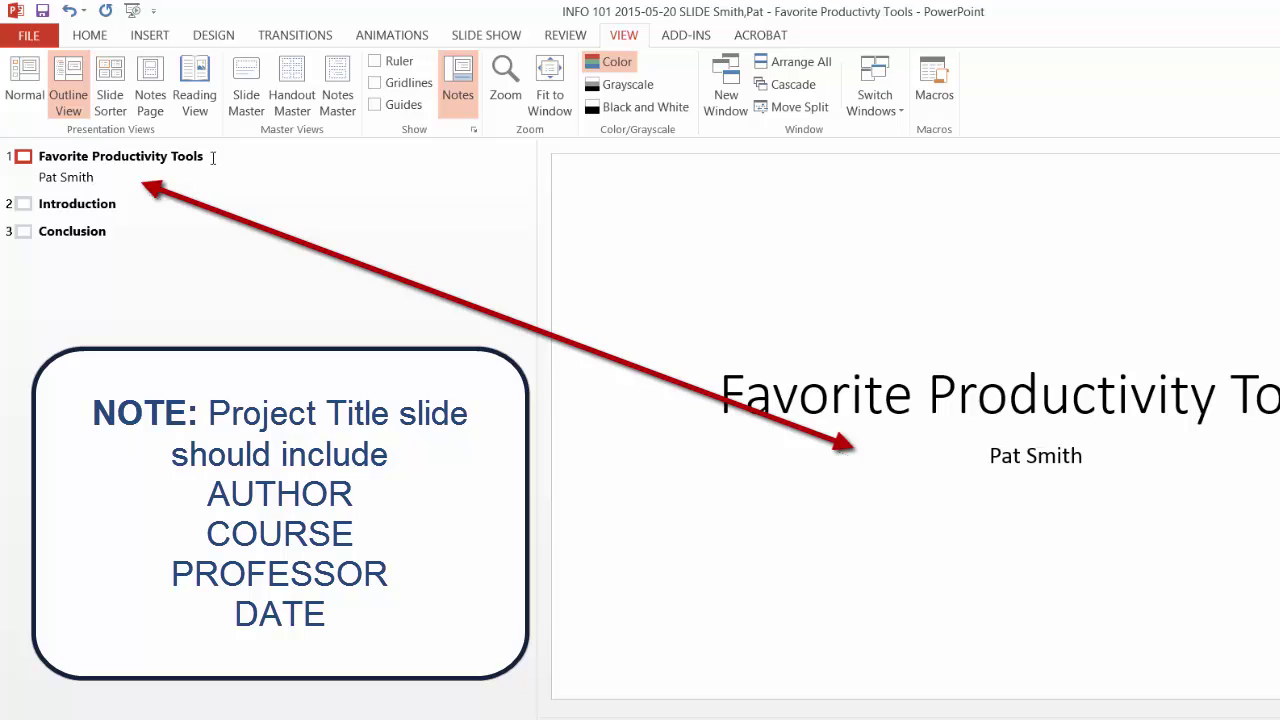
key(Return)
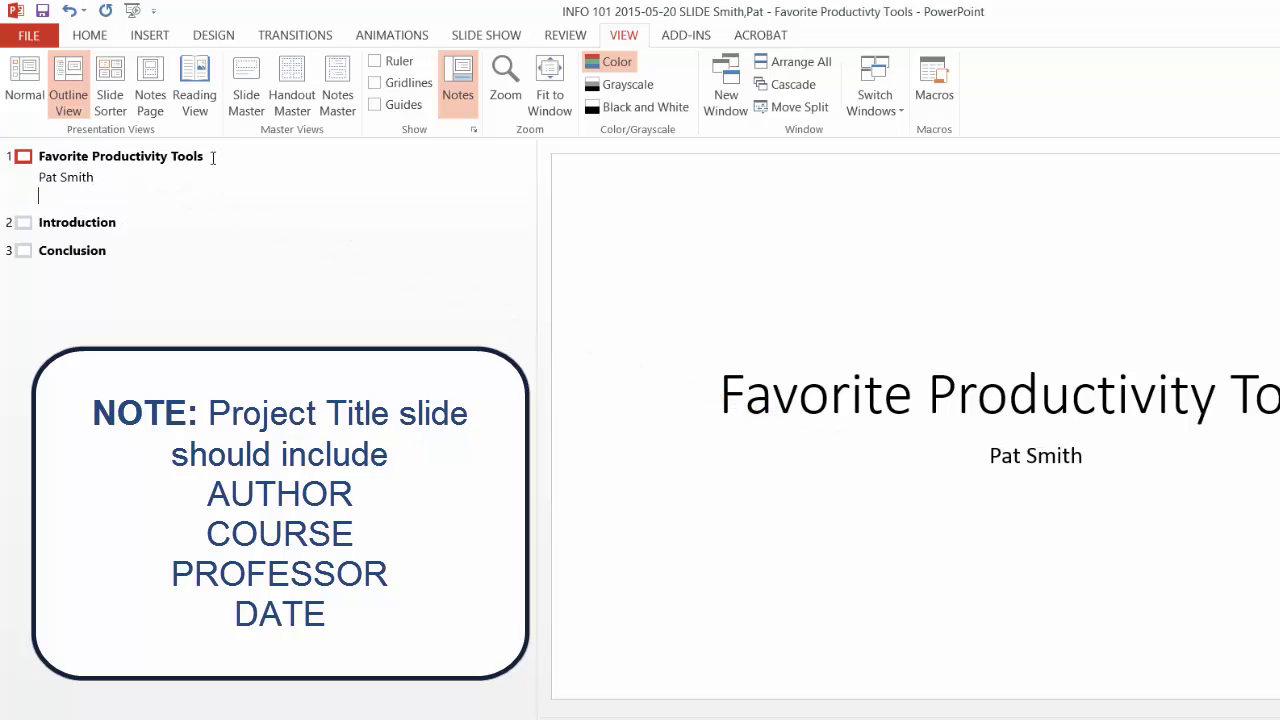
text(INtrod)
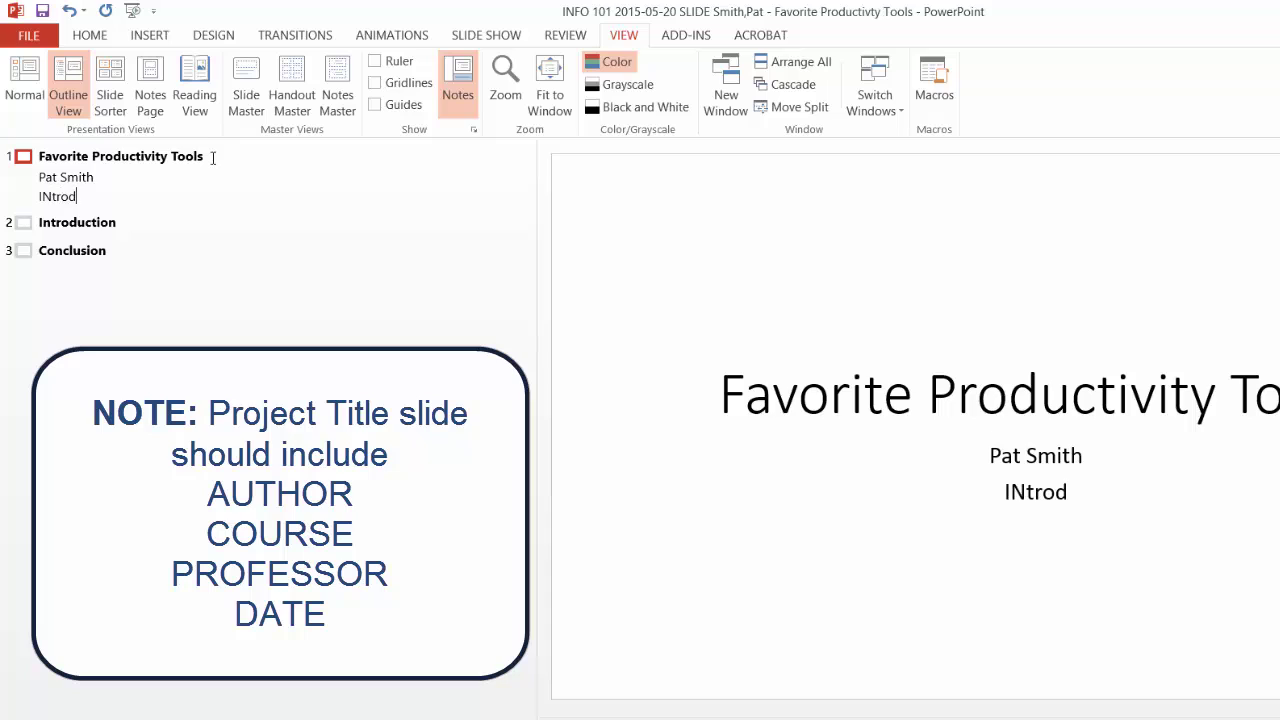
text(uction to)
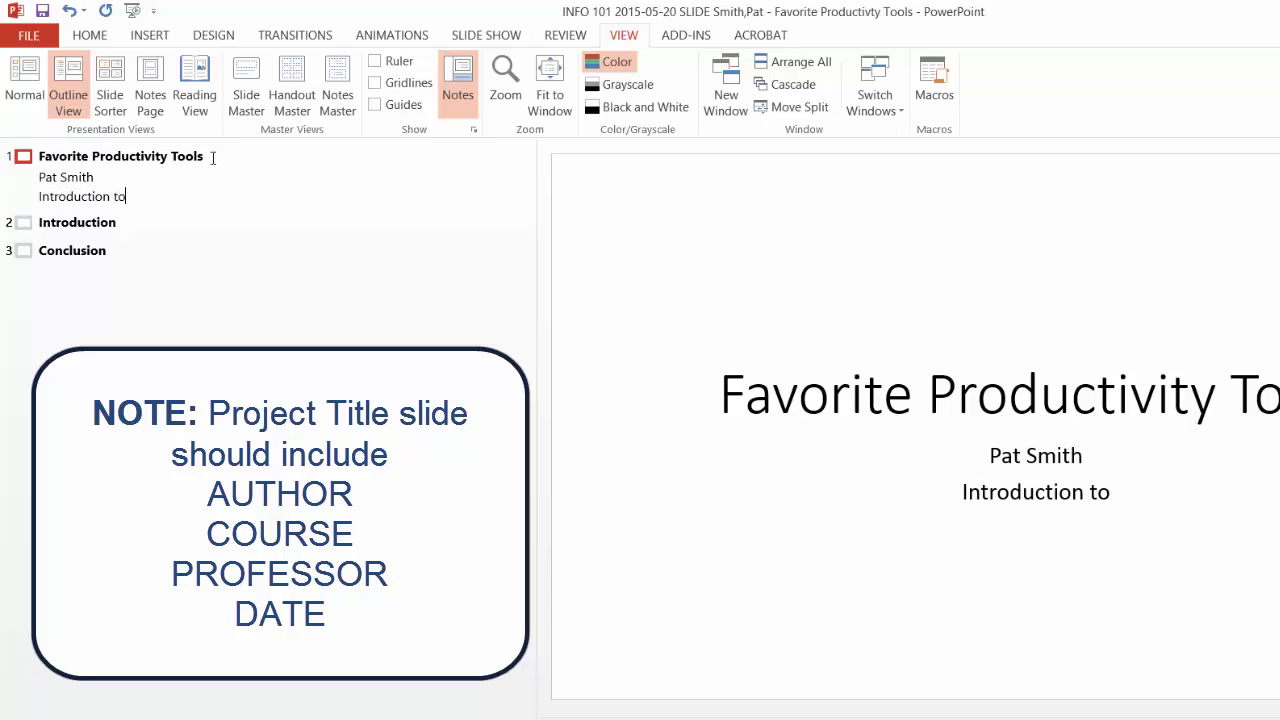
text( Techno)
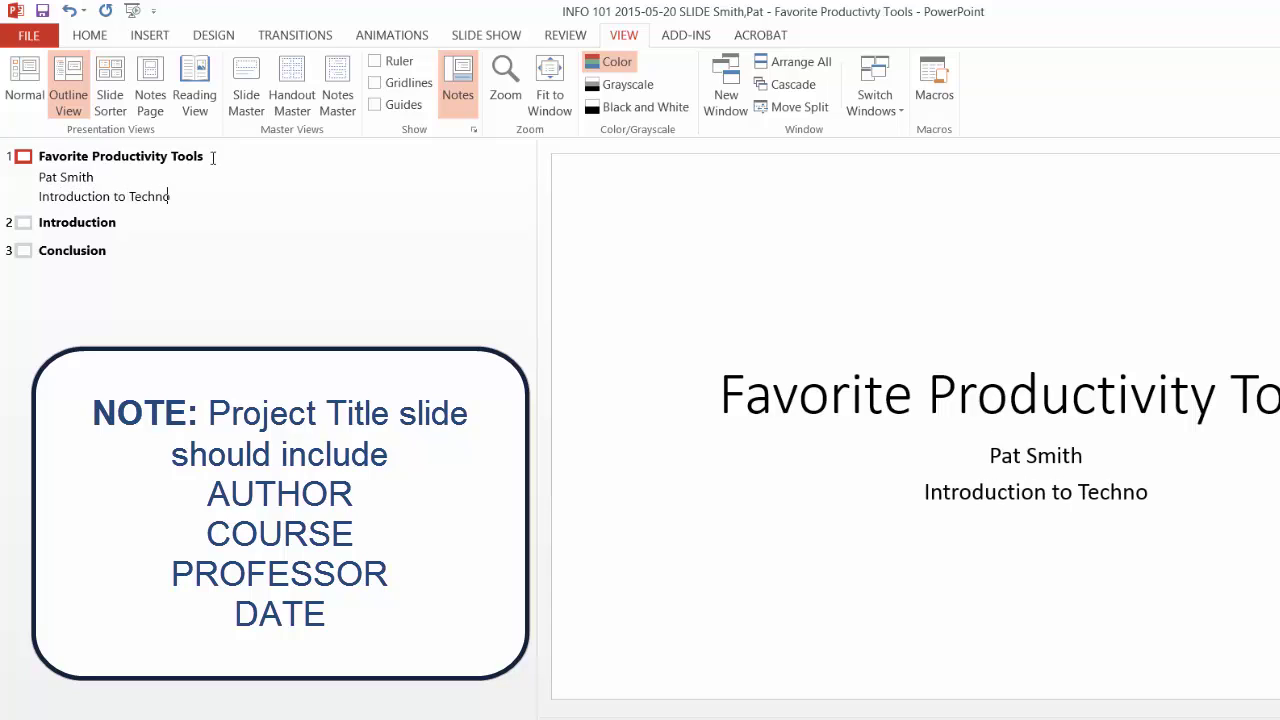
text(logy 101)
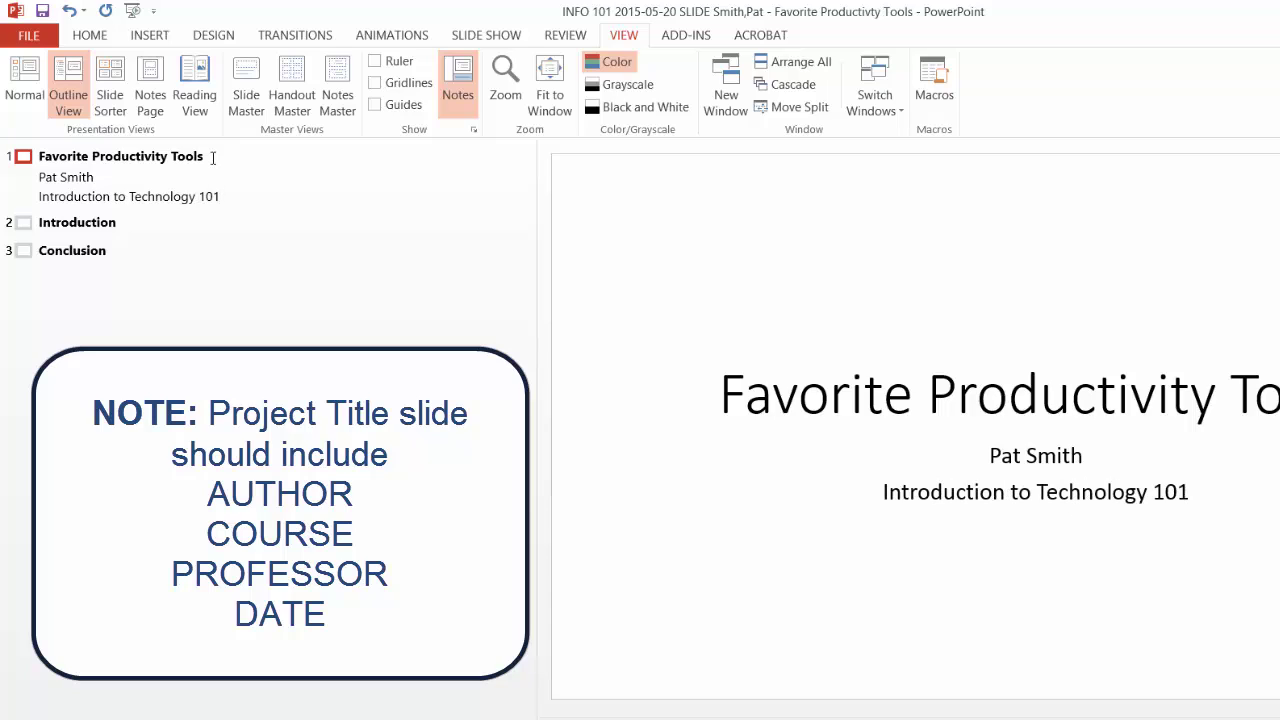
key(Return)
text(Professor)
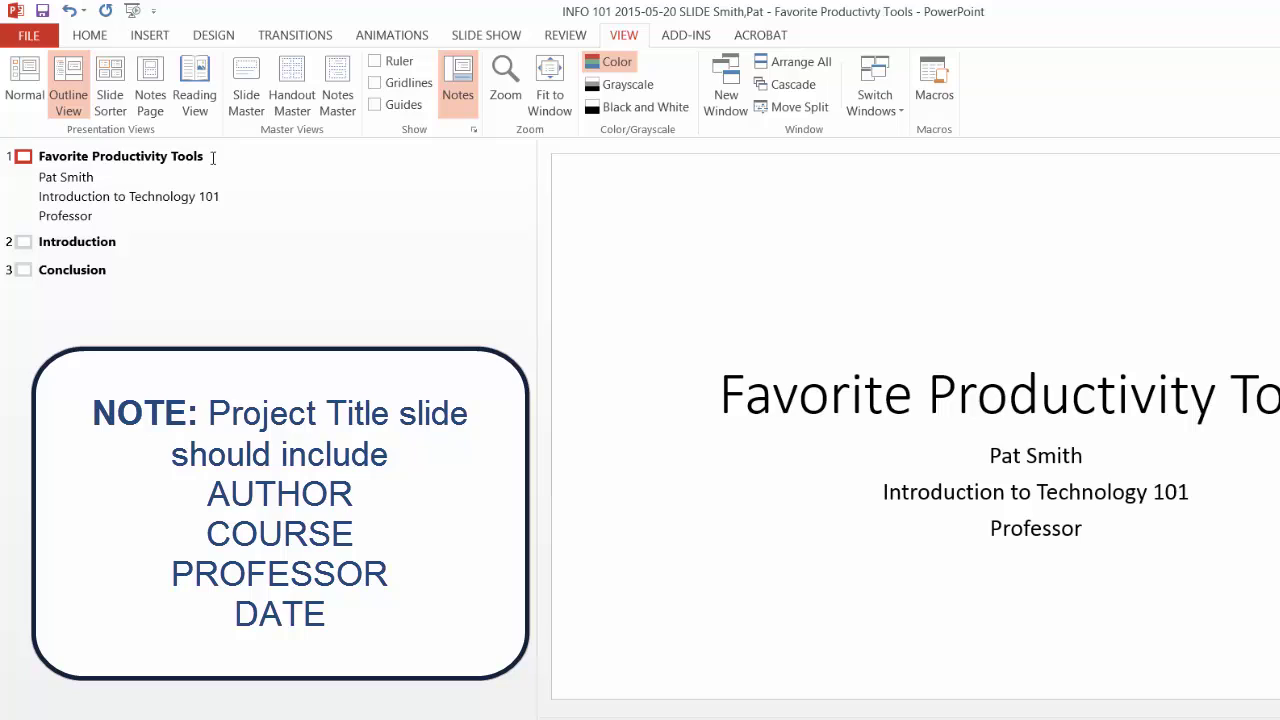
text( Fred)
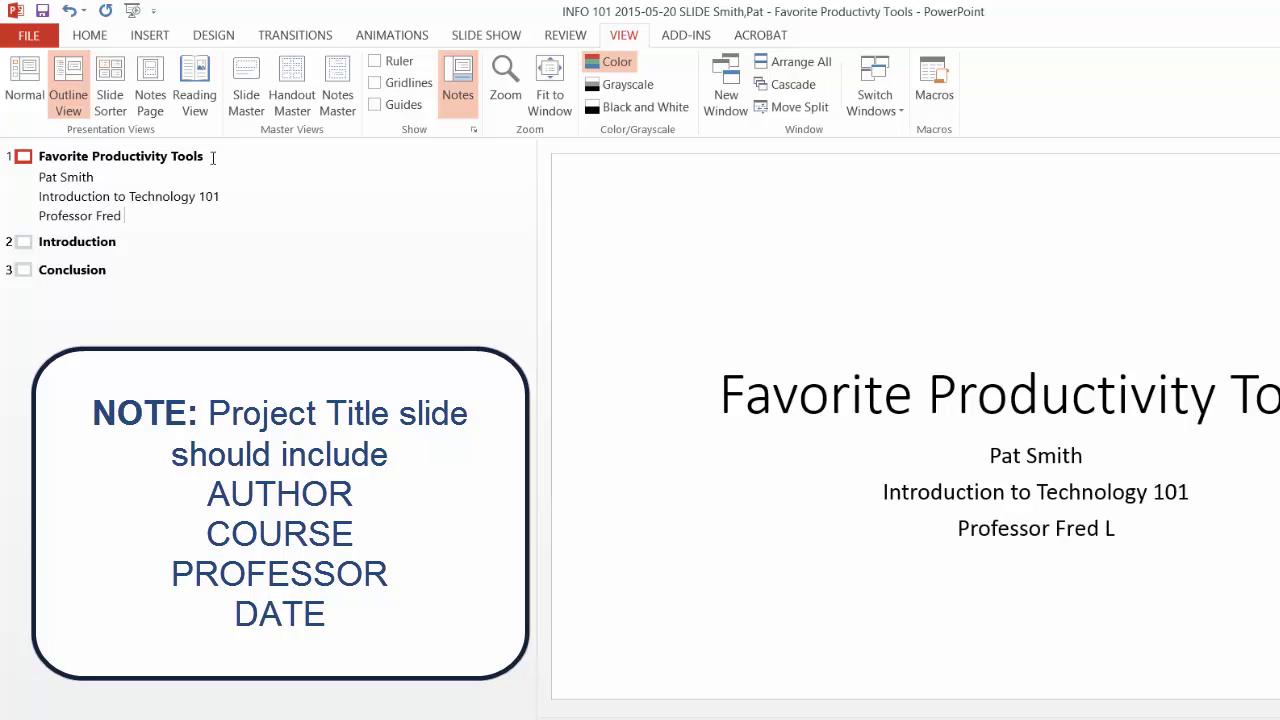
text( Litt)
key(Return)
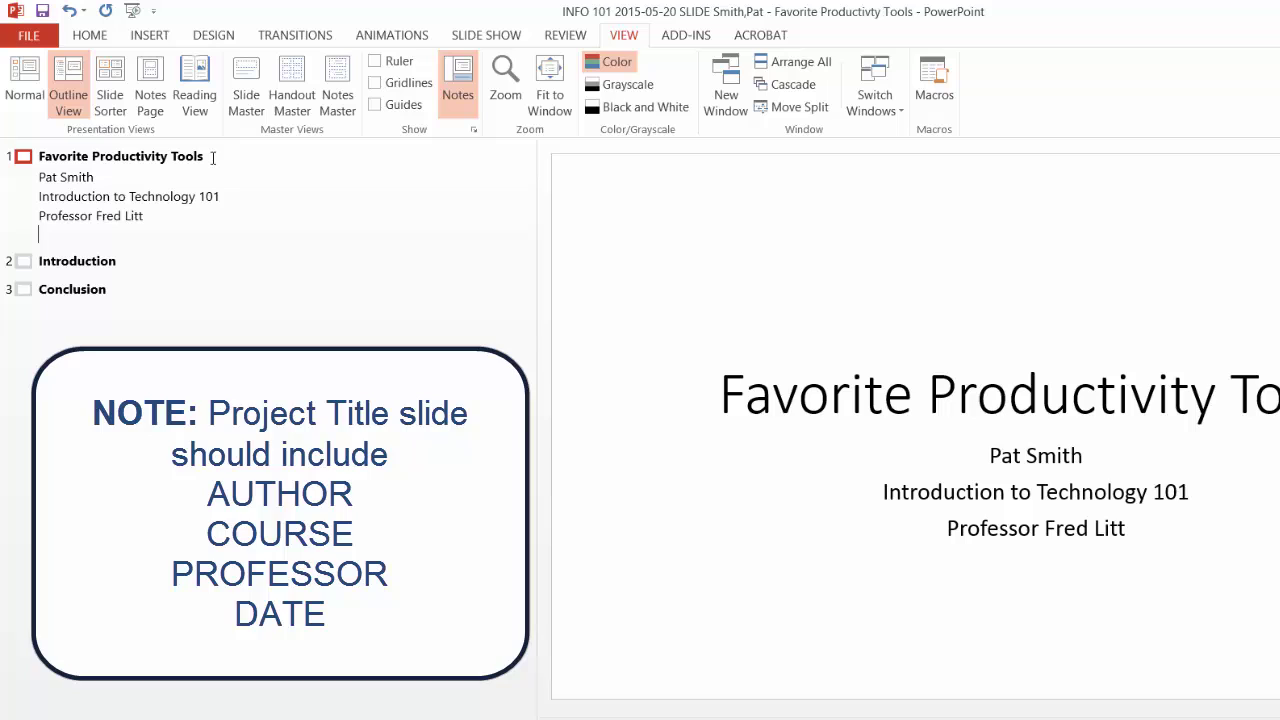
text(May 20)
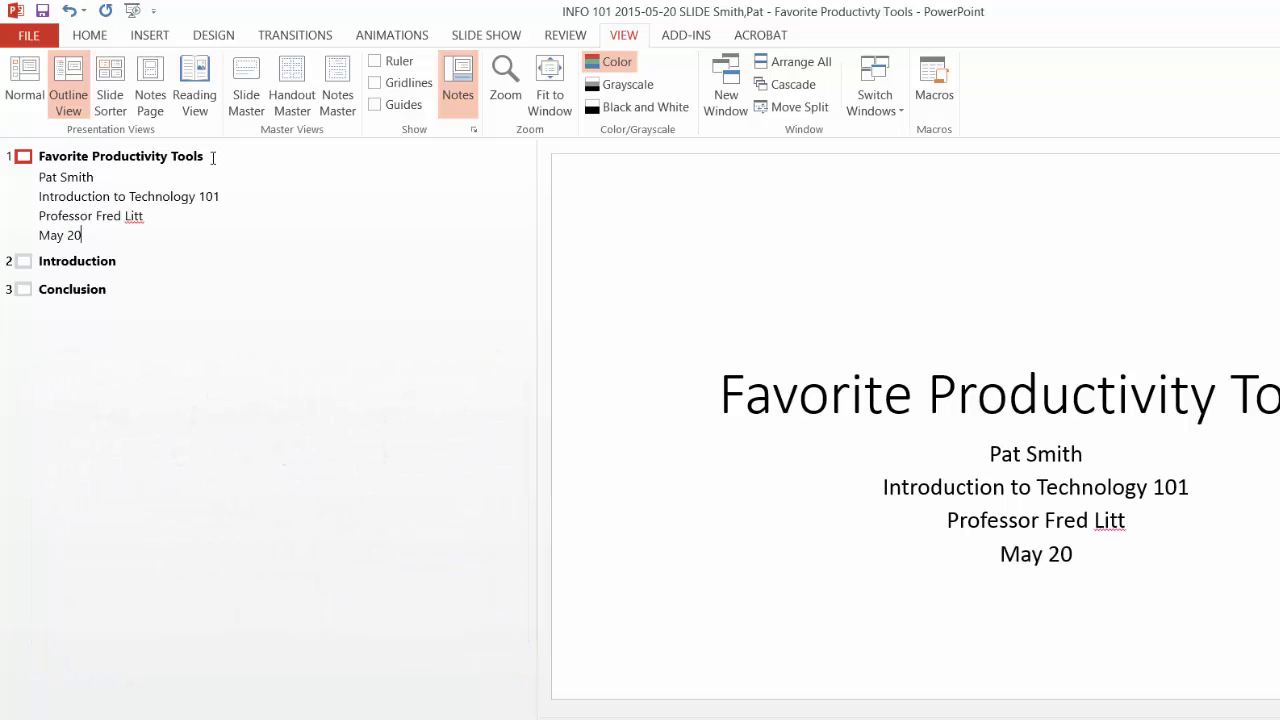
text(, 2015)
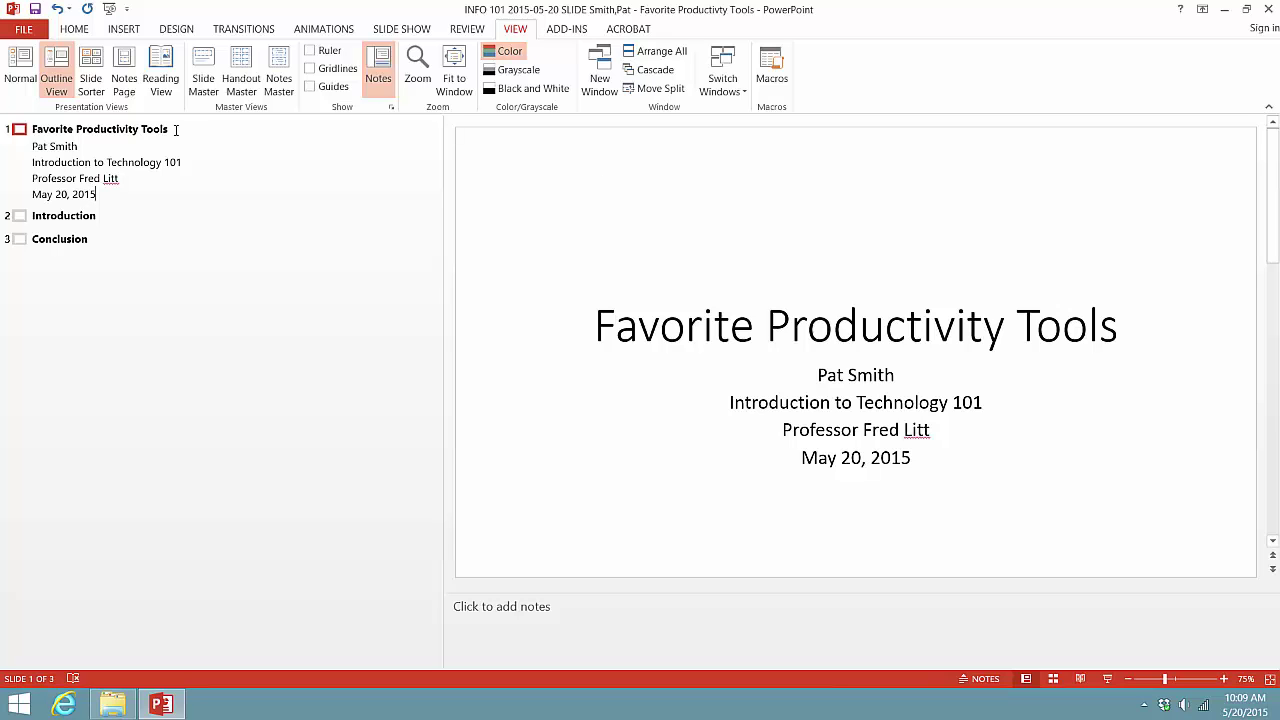
Add bullets Gmail, Dropbox, Adobe Acrobat, iPhone and Lynda.com under the Introduction slide.
click(117, 216)
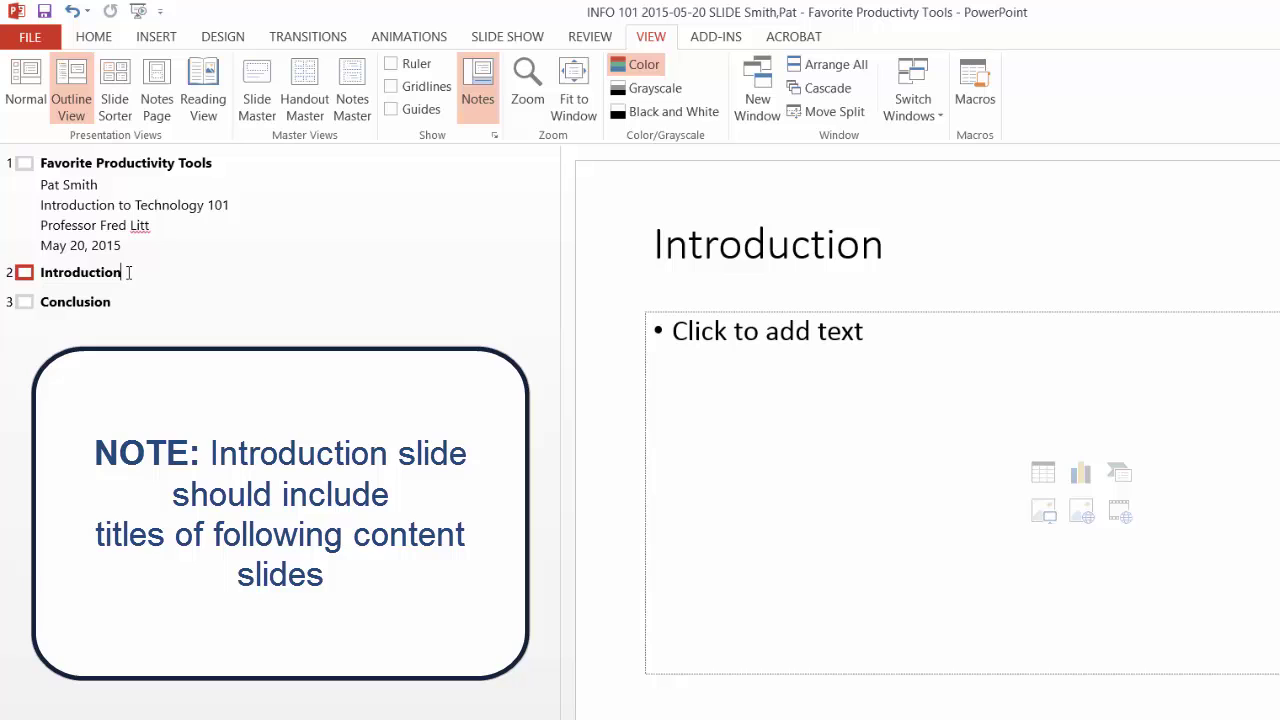
key(Return)
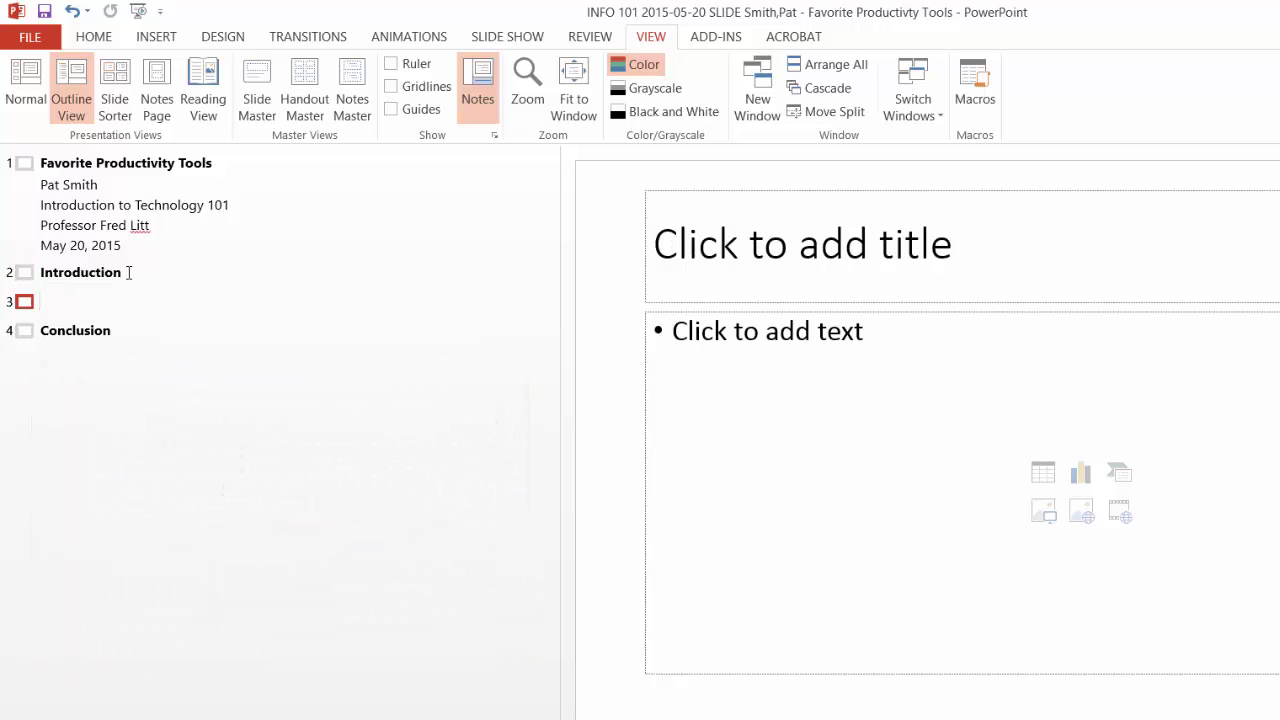
key(Tab)
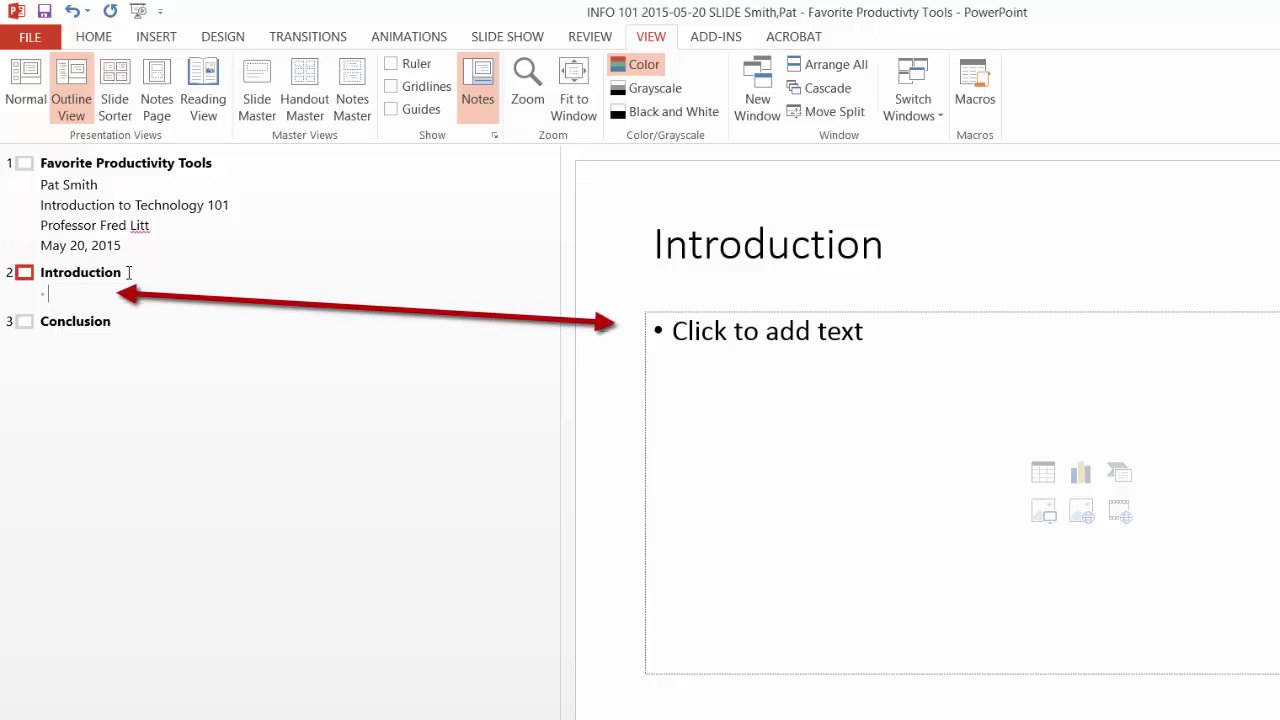
text(Gmail)
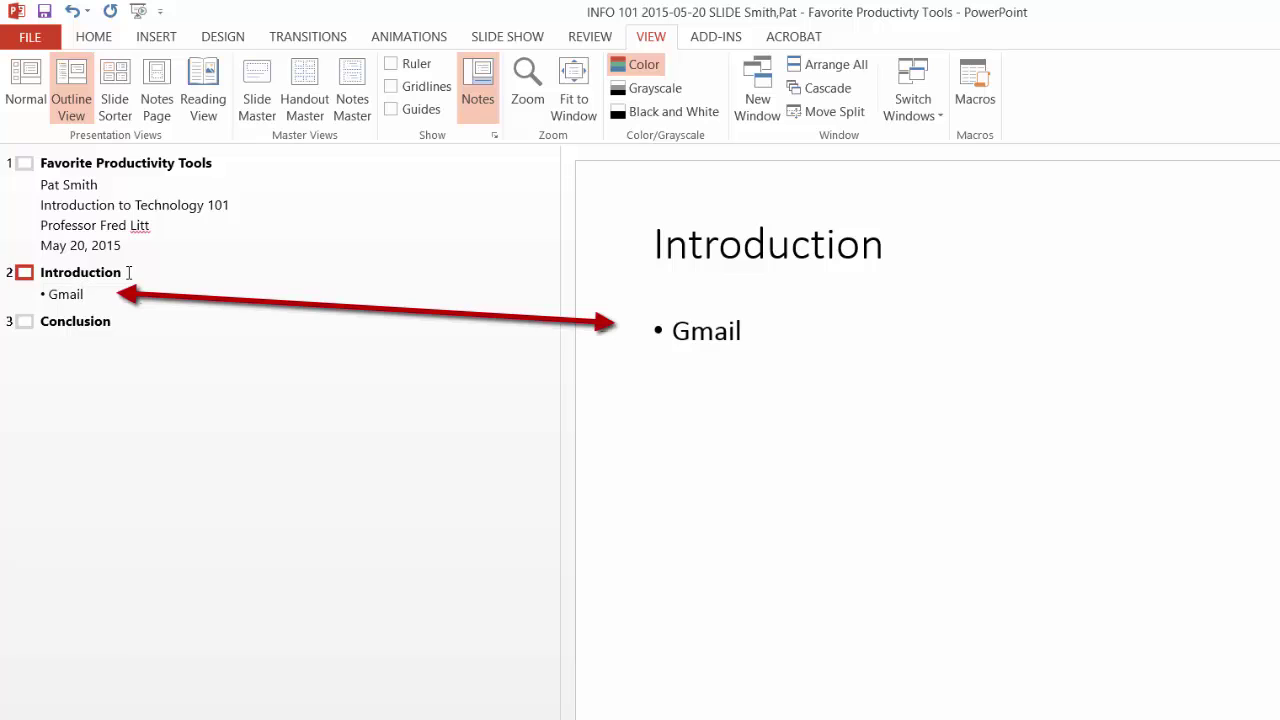
key(Return)
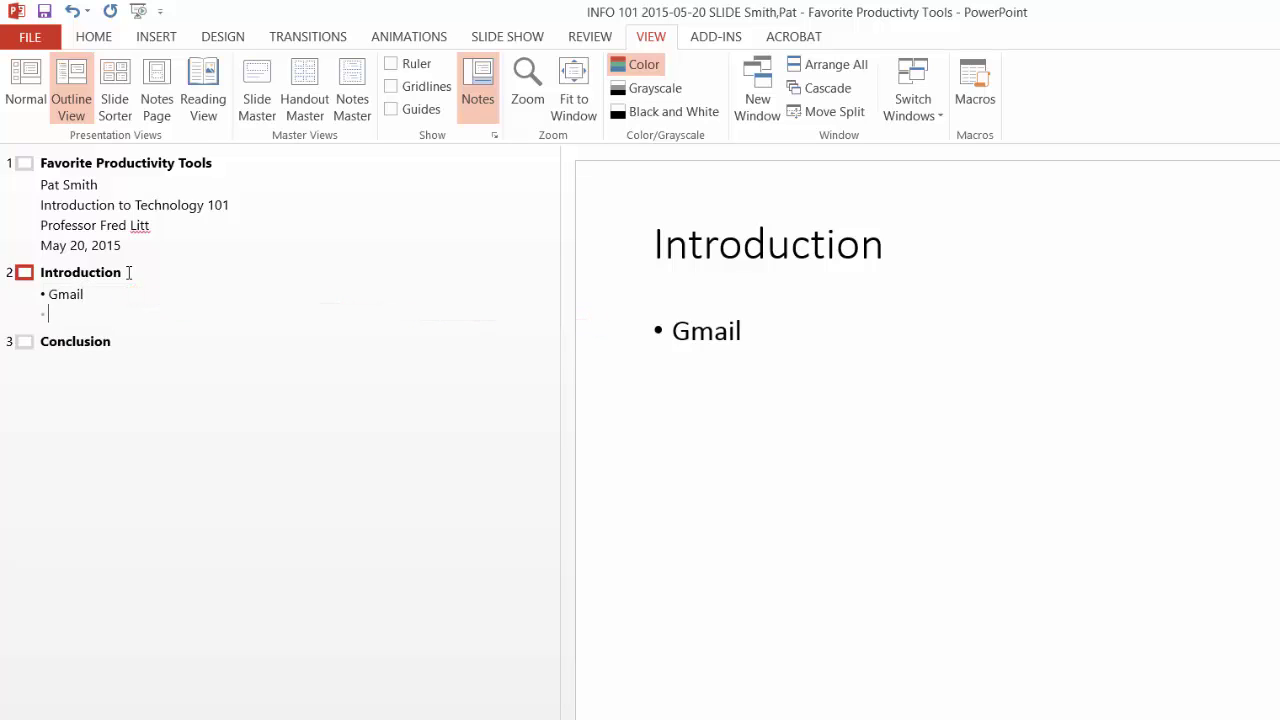
text(Dropbox)
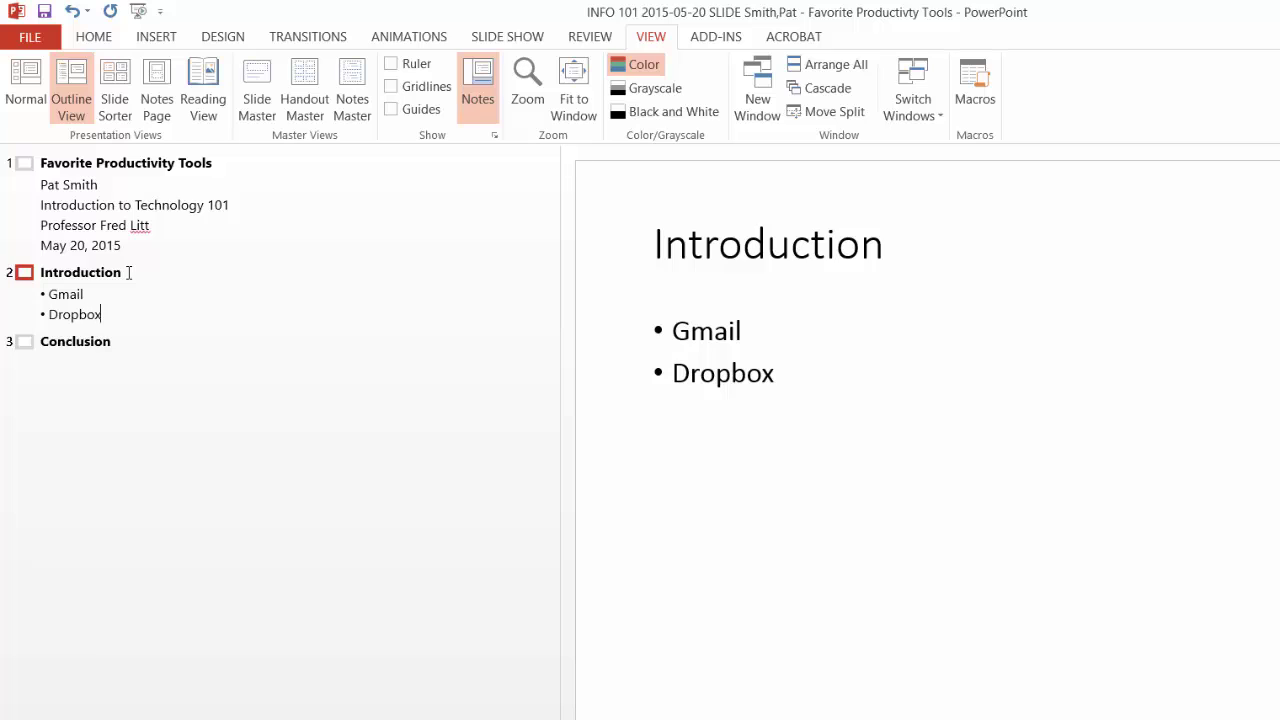
key(Return)
text(Adobe)
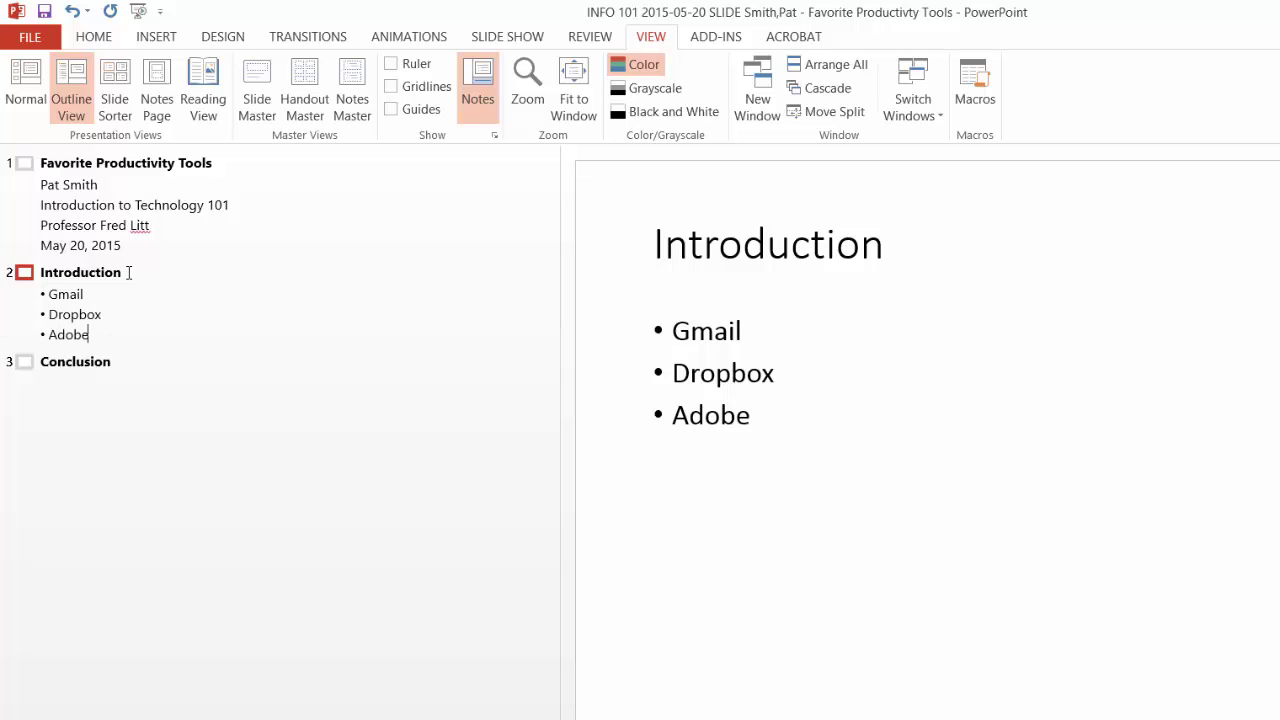
text( Acrobat)
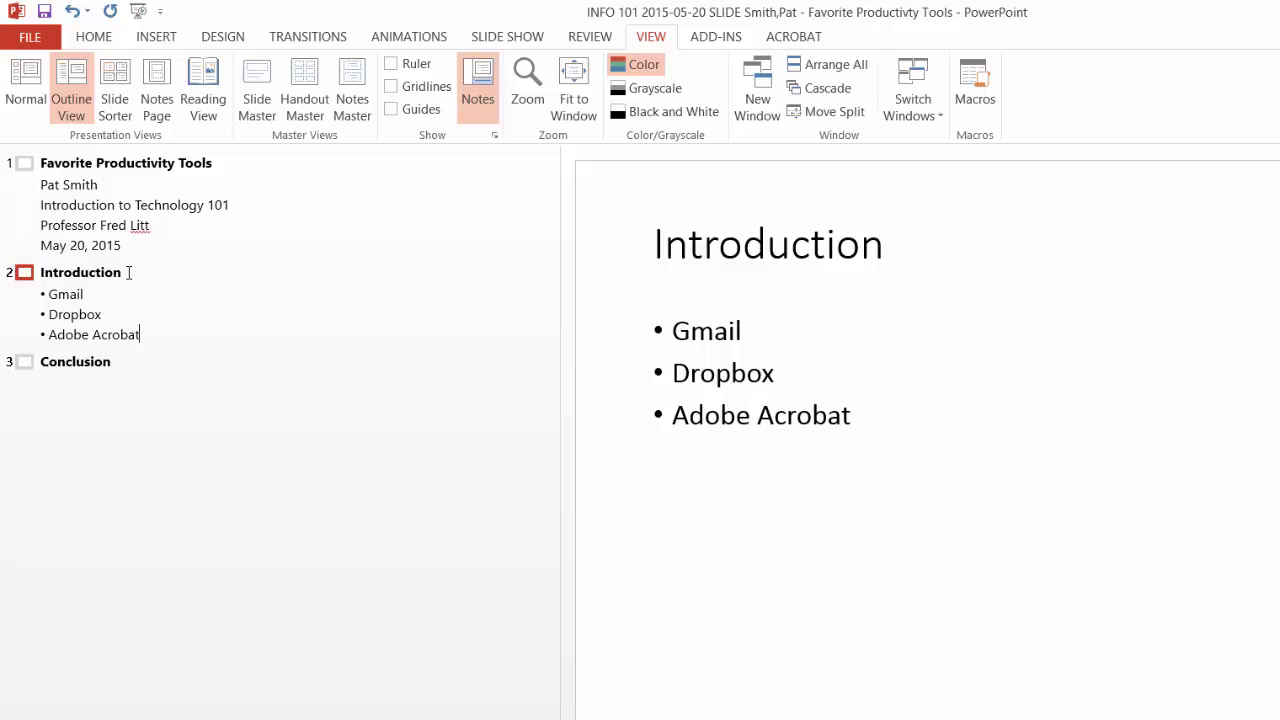
key(Return)
text(iPhon)
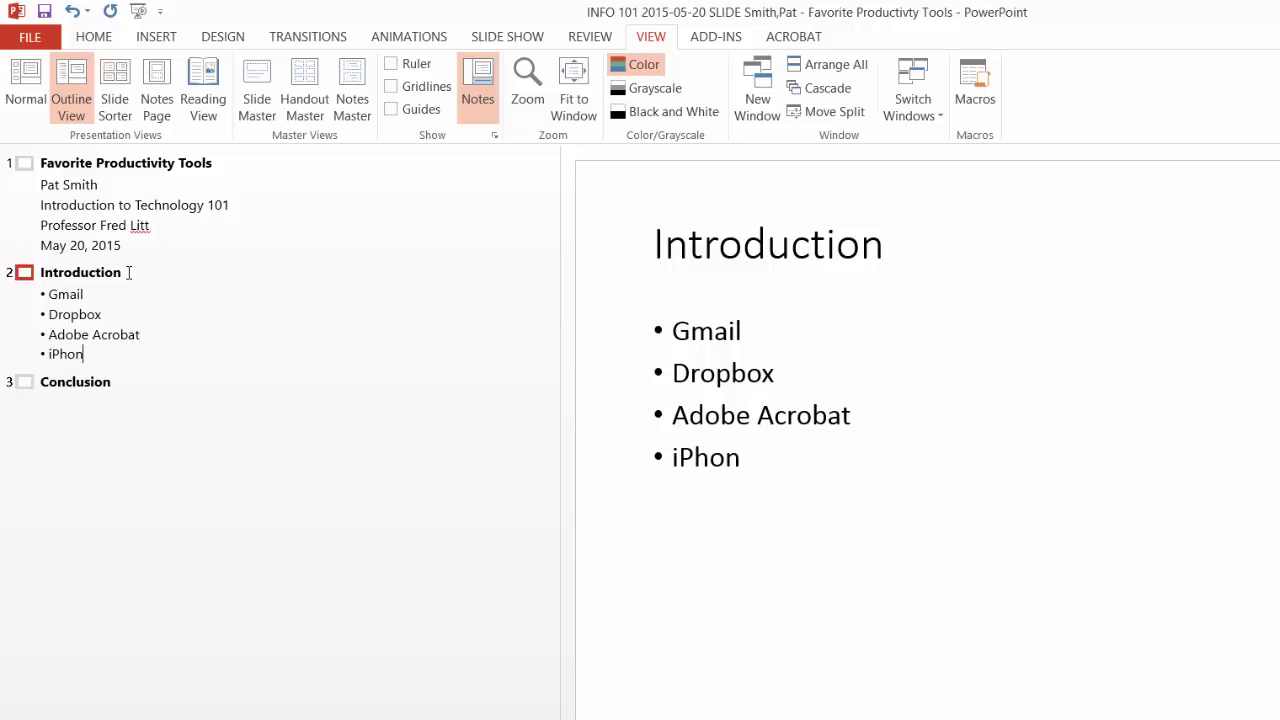
text(e)
key(Return)
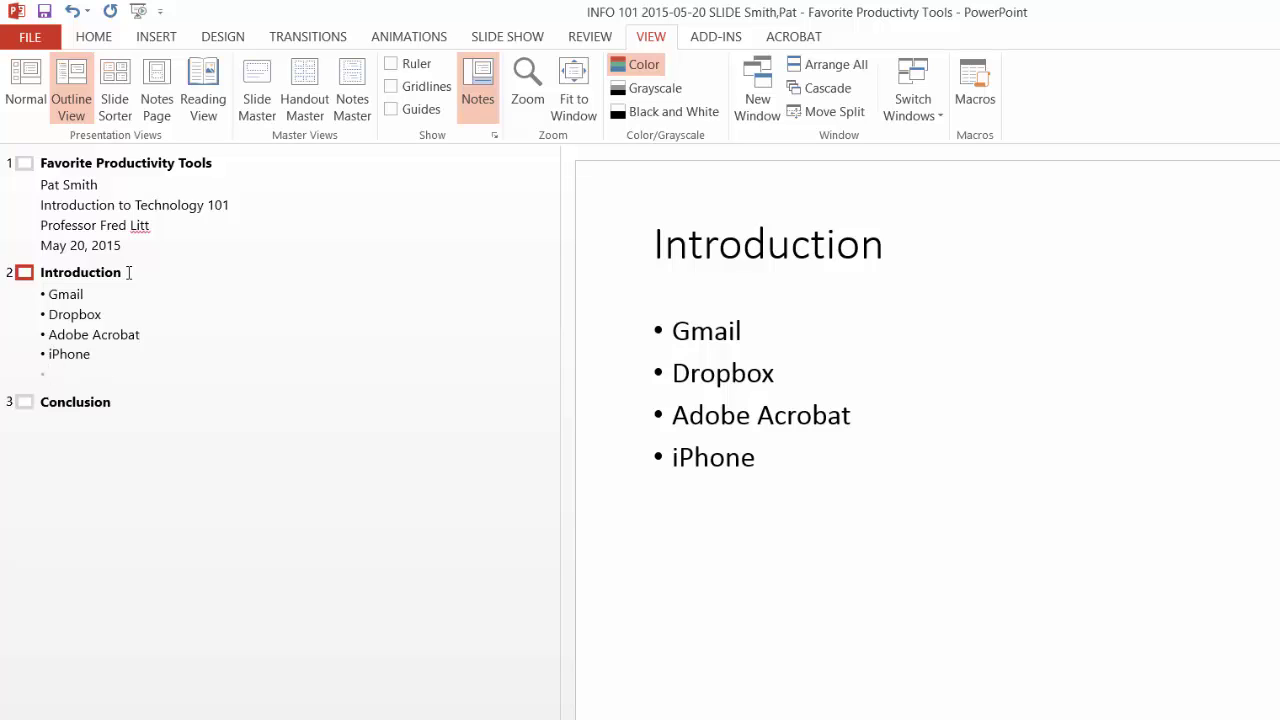
text(Lynda.com)
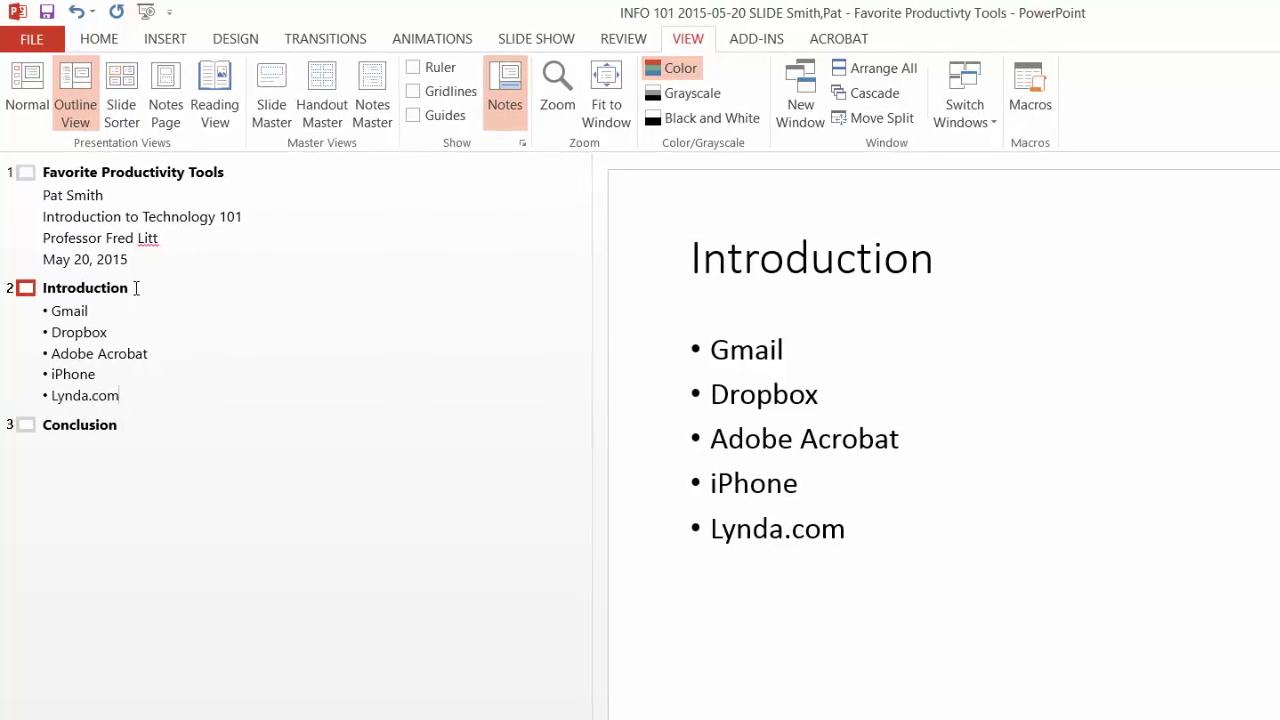
Add an empty line below Lynda.com and promote it to a new slide 3.
key(Return)
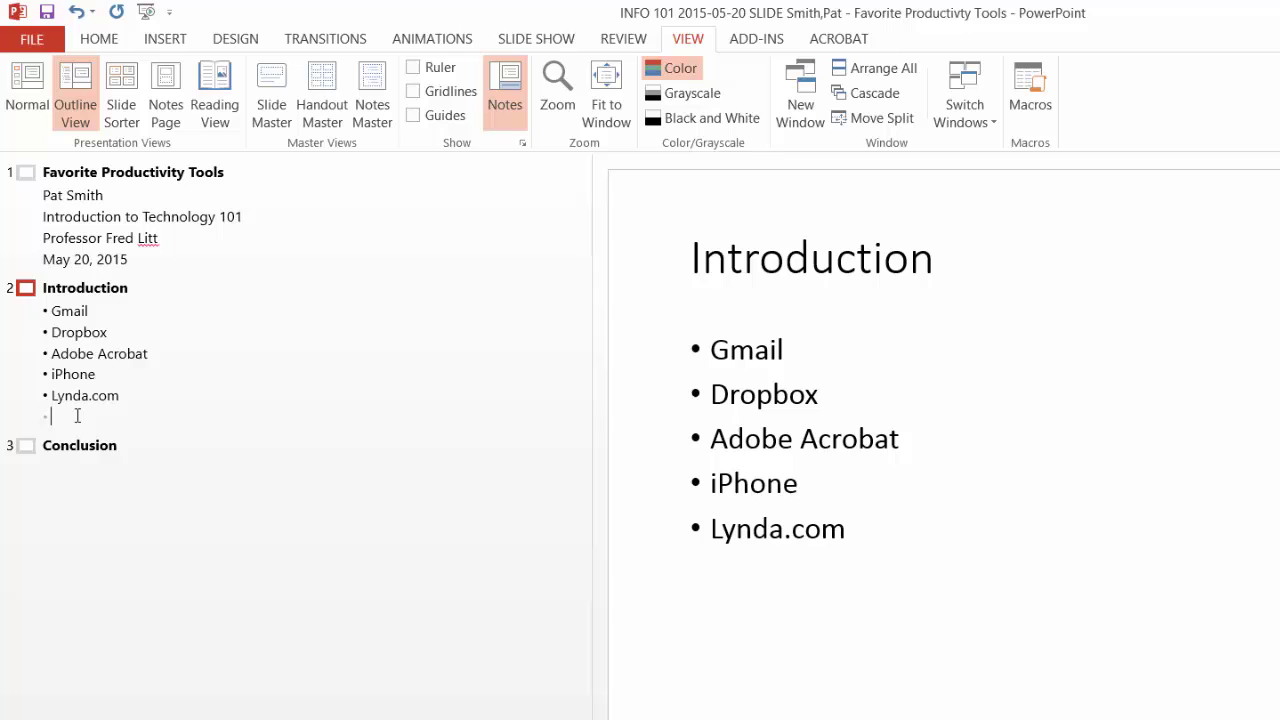
right_click(77, 415)
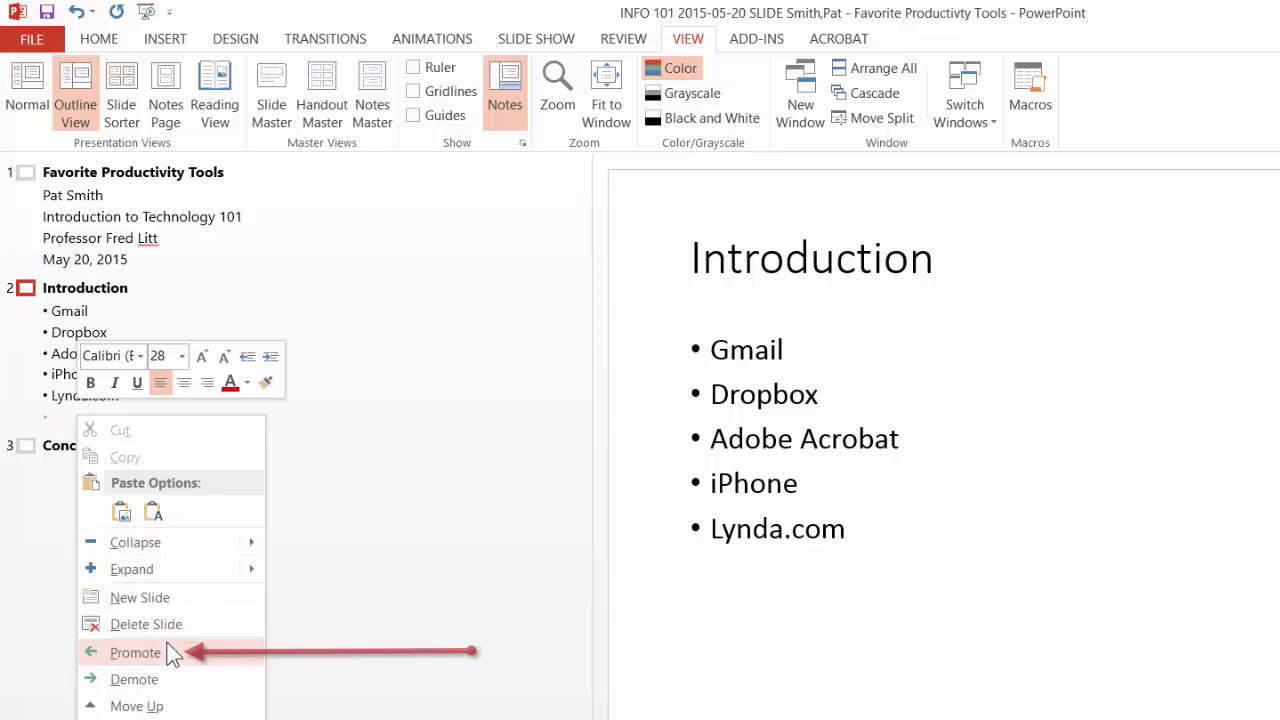
click(135, 652)
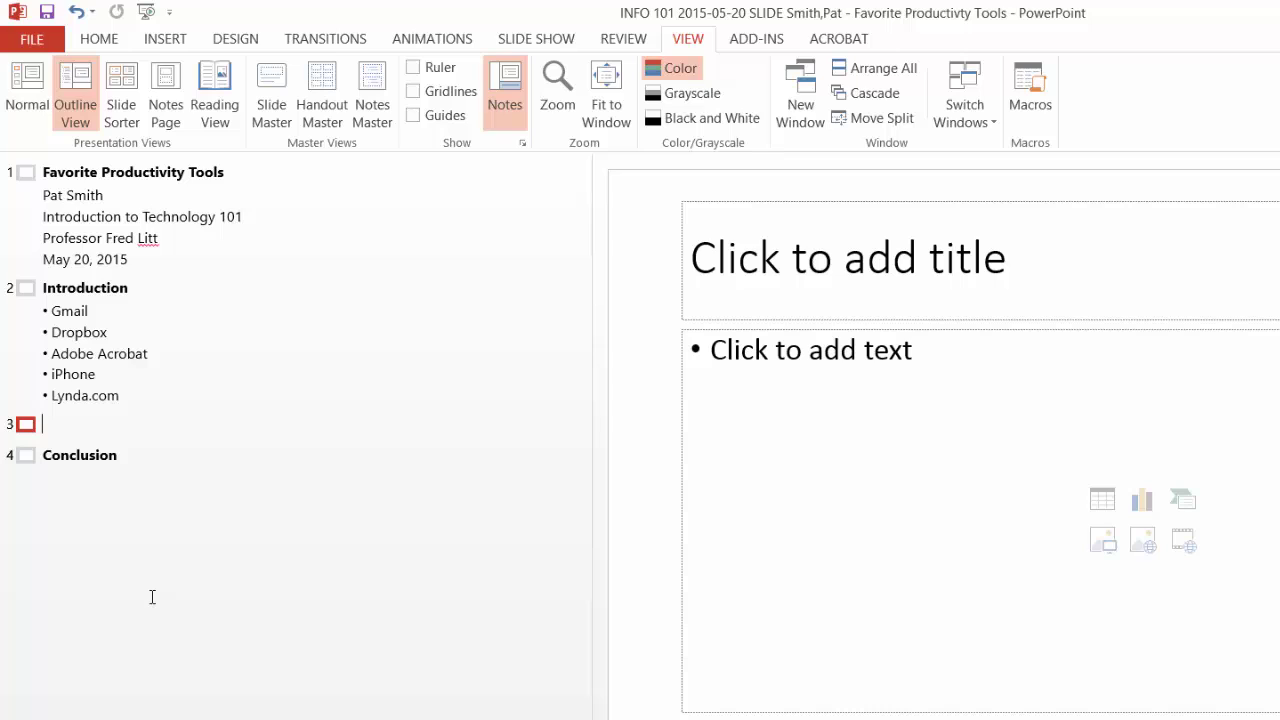
Title the new slides GMail, Dropbox, Adobe Acrobat, iPhone and Lynda.com.
text(GMail)
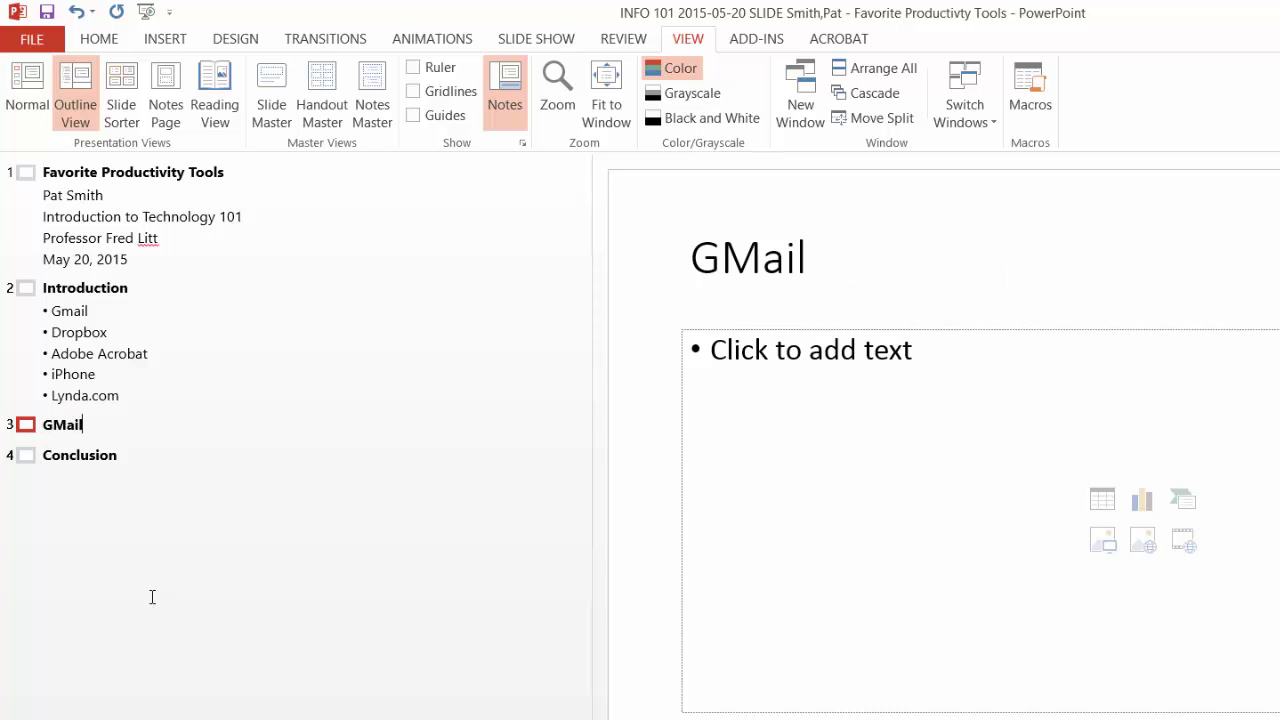
key(Return)
text(Drop)
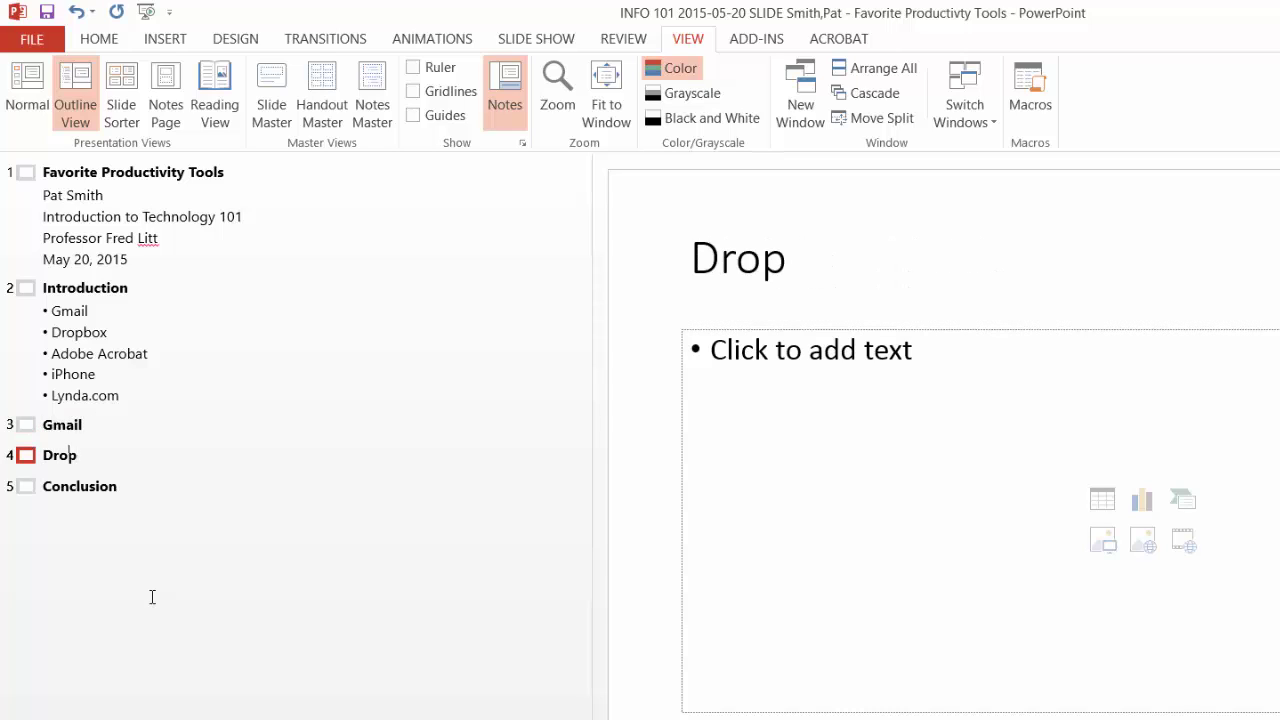
text(box)
key(Return)
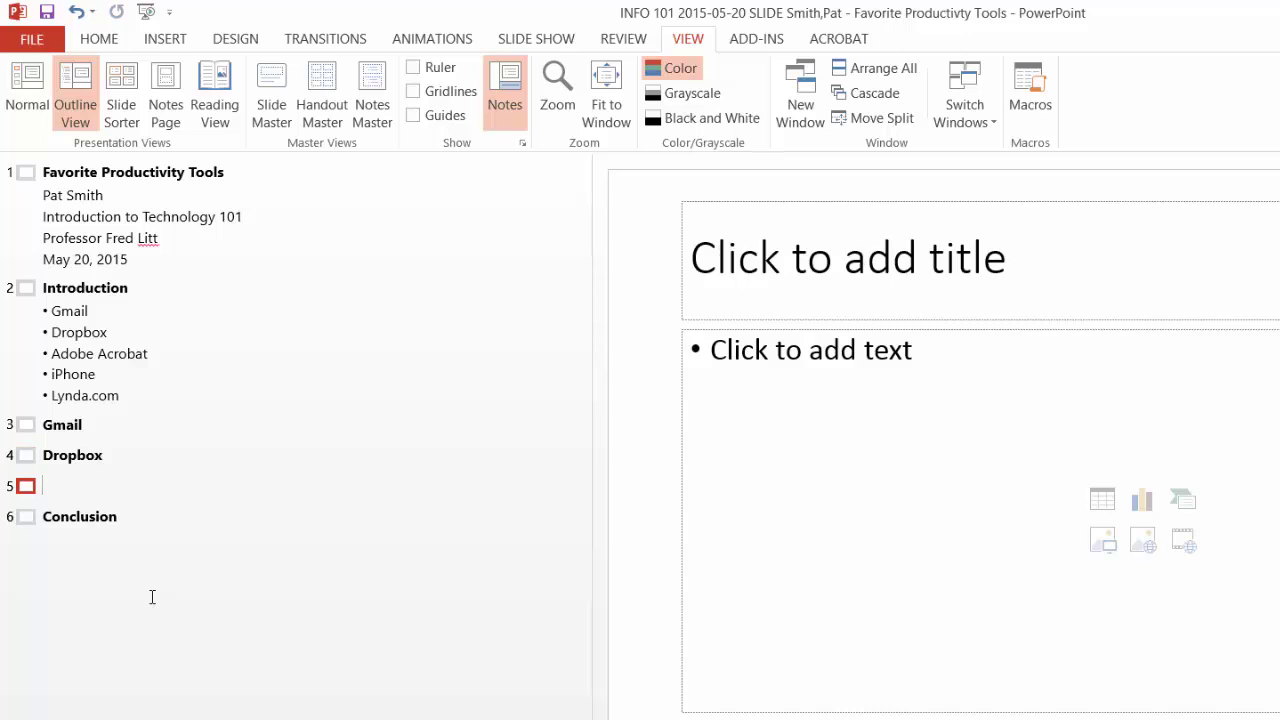
text(Adobe)
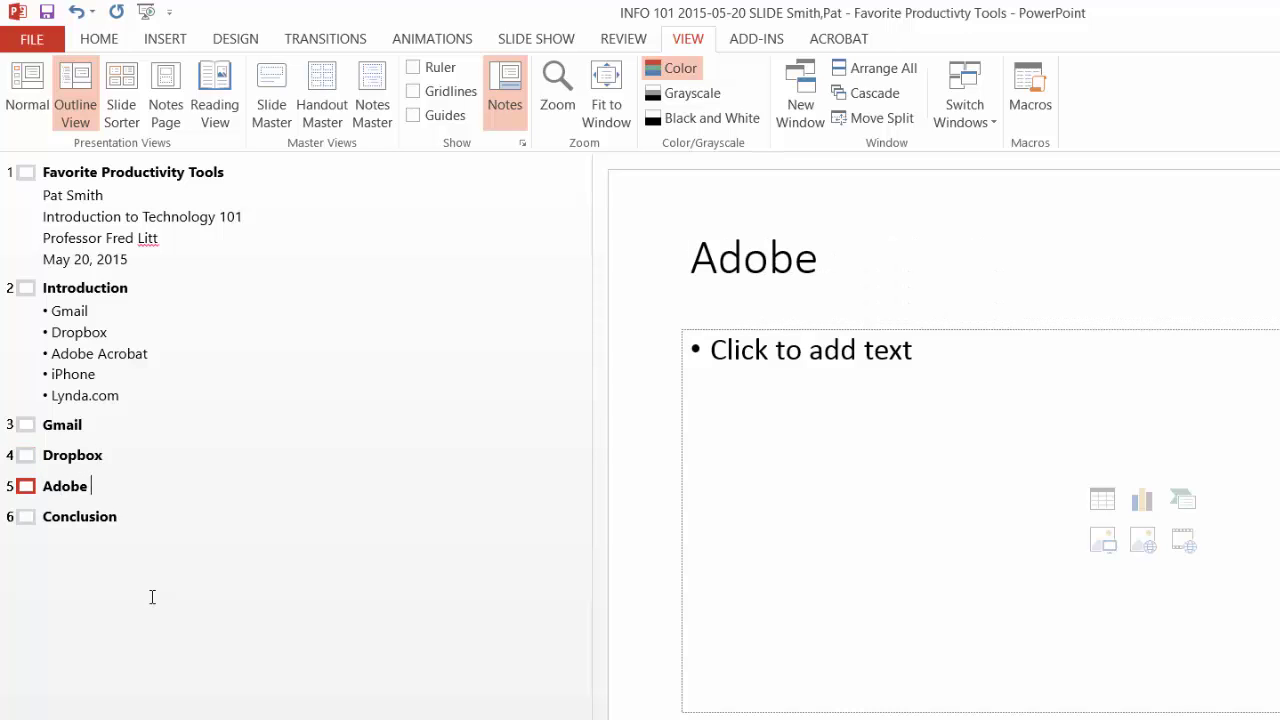
text( Acrobat)
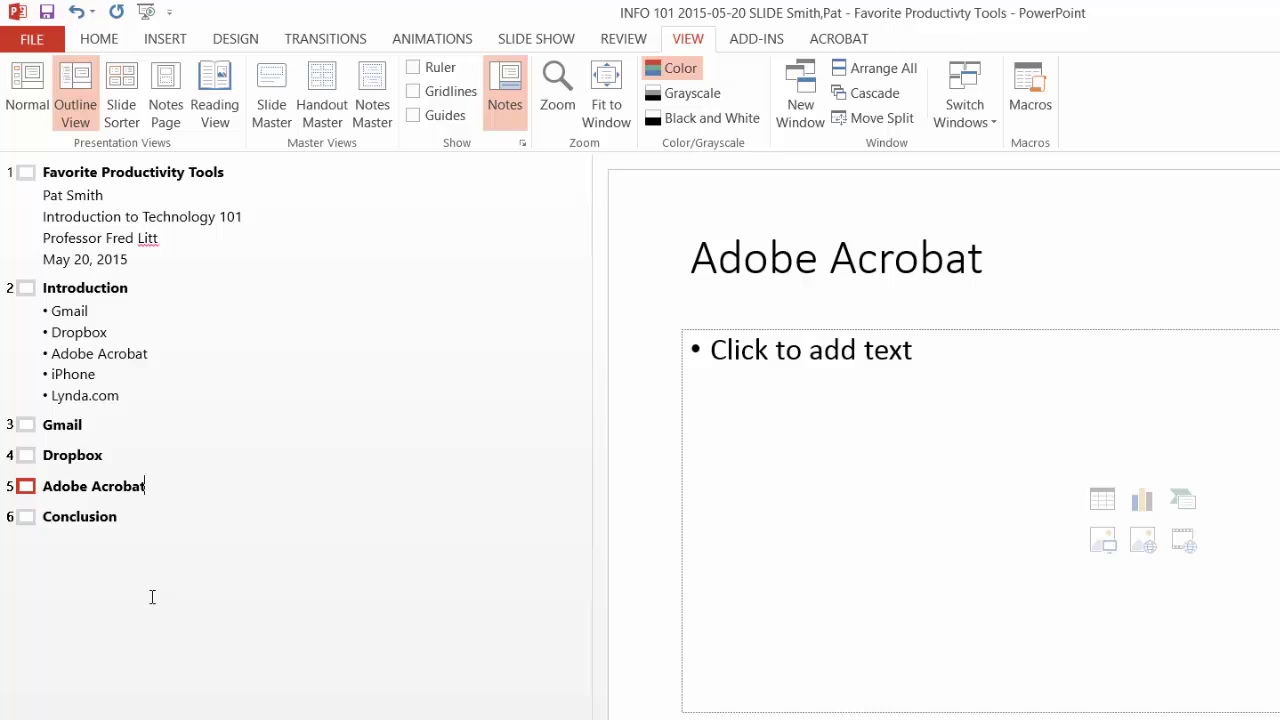
key(Return)
text(iPhone)
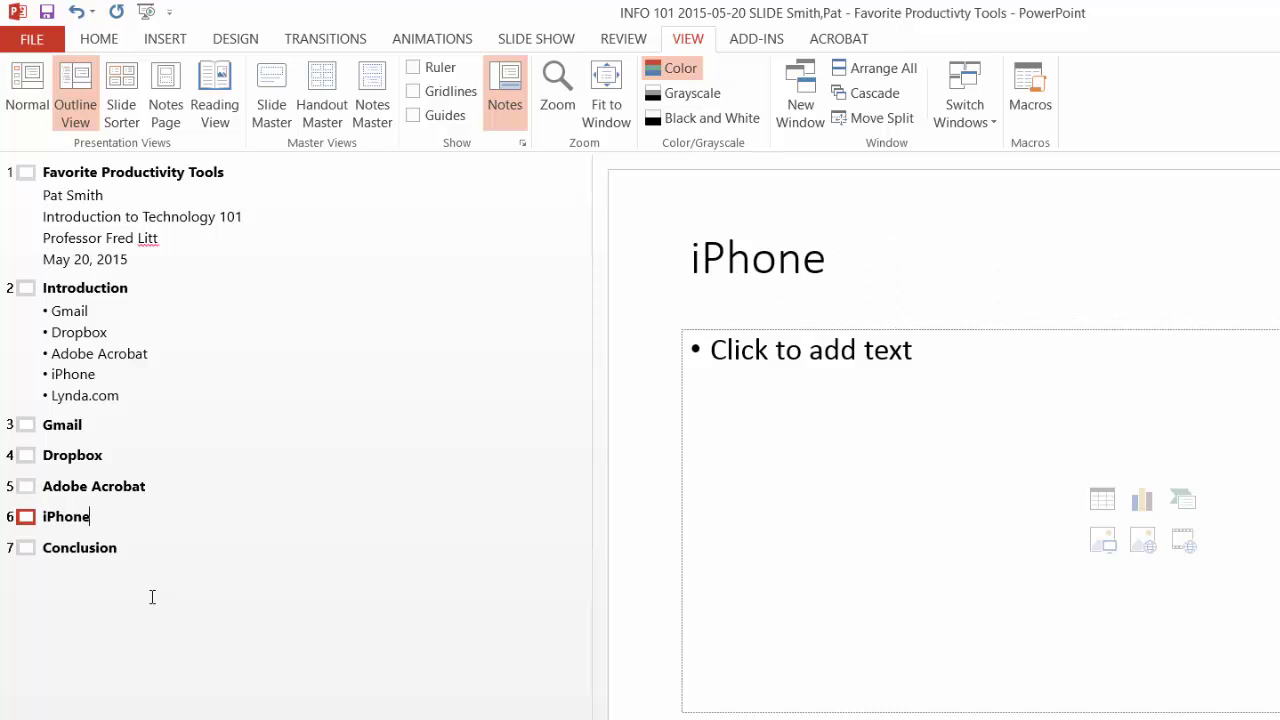
key(Return)
text(L)
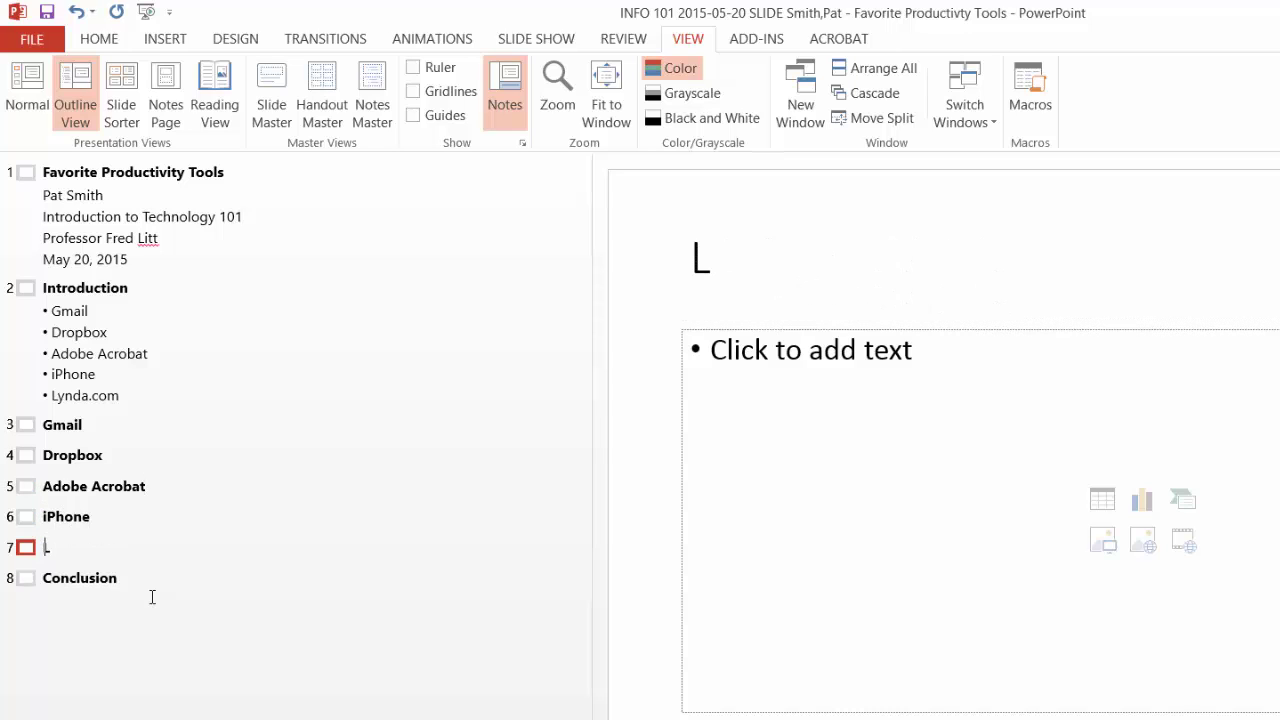
text(ynda.com)
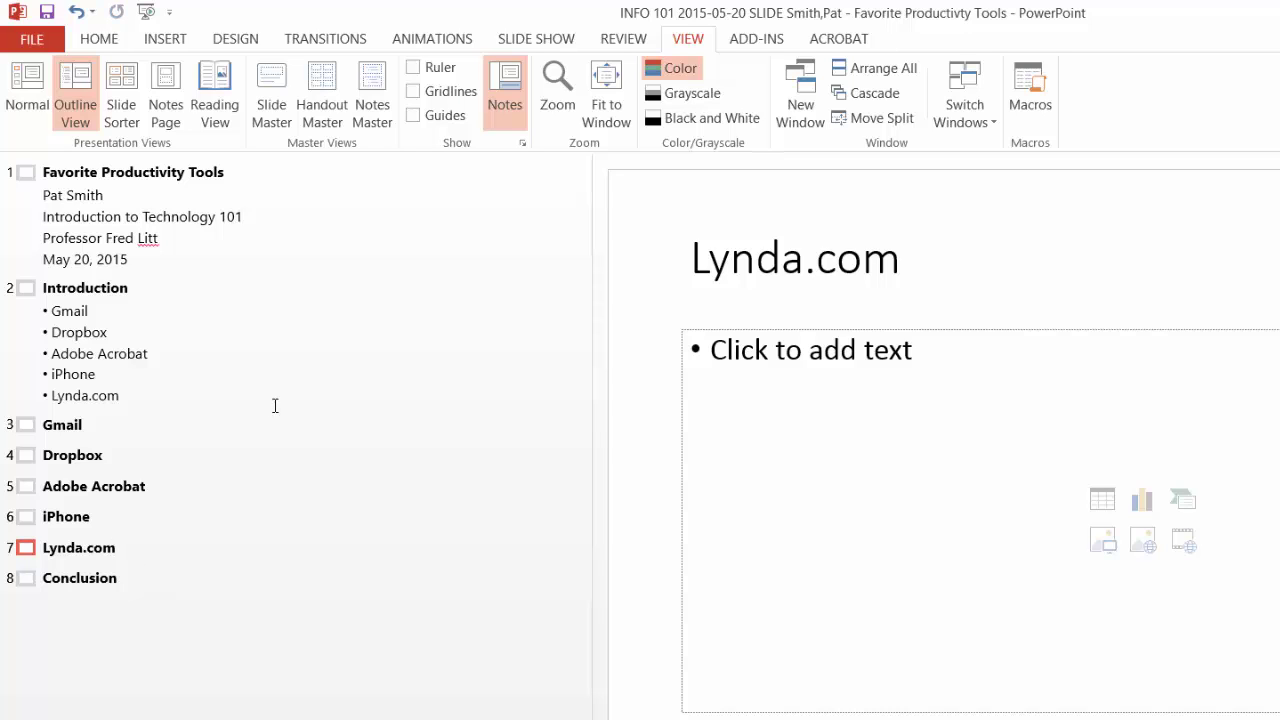
click(124, 100)
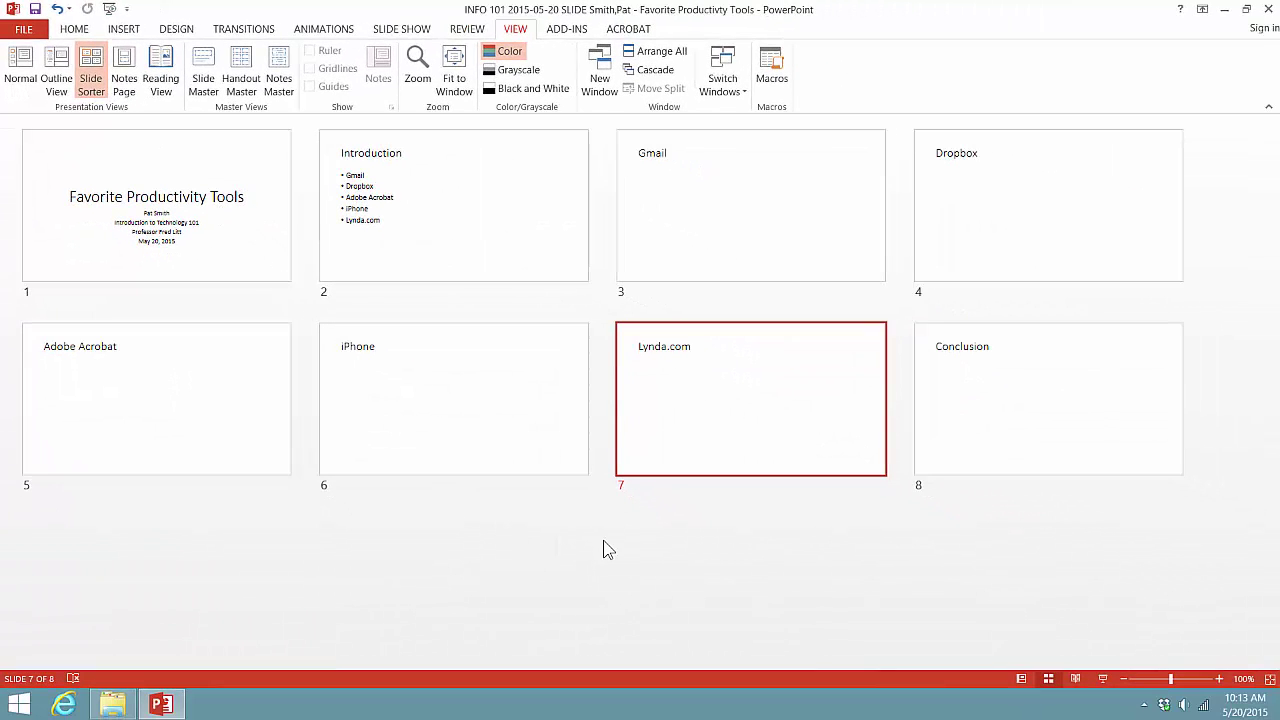
click(58, 66)
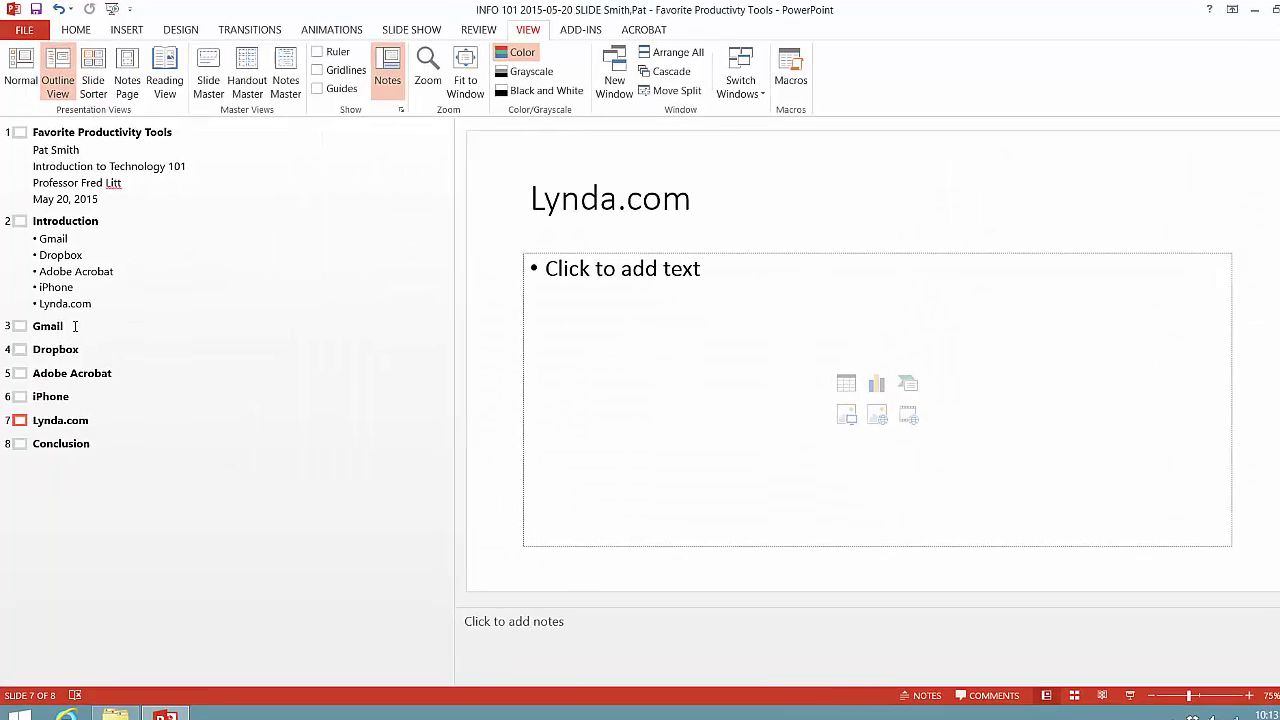
Add bullets 'Google mail', 'Easy to learn and use' and 'Free' under the Gmail slide.
click(75, 318)
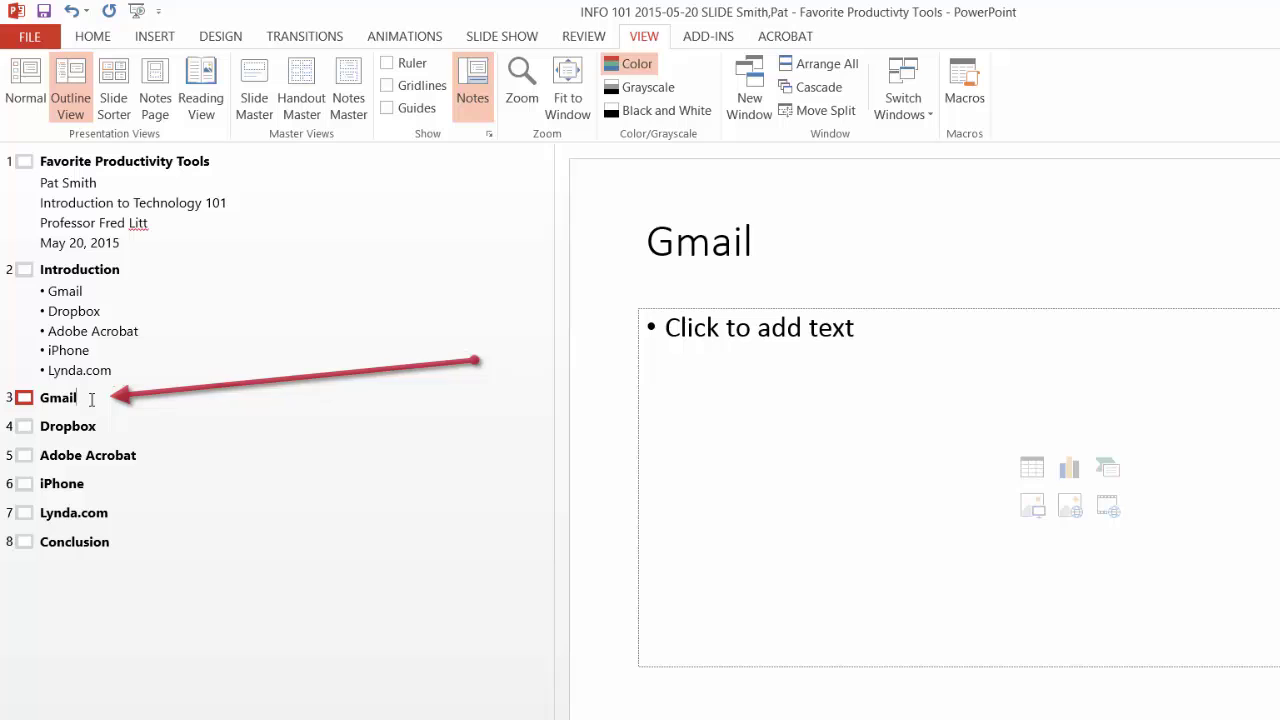
key(Return)
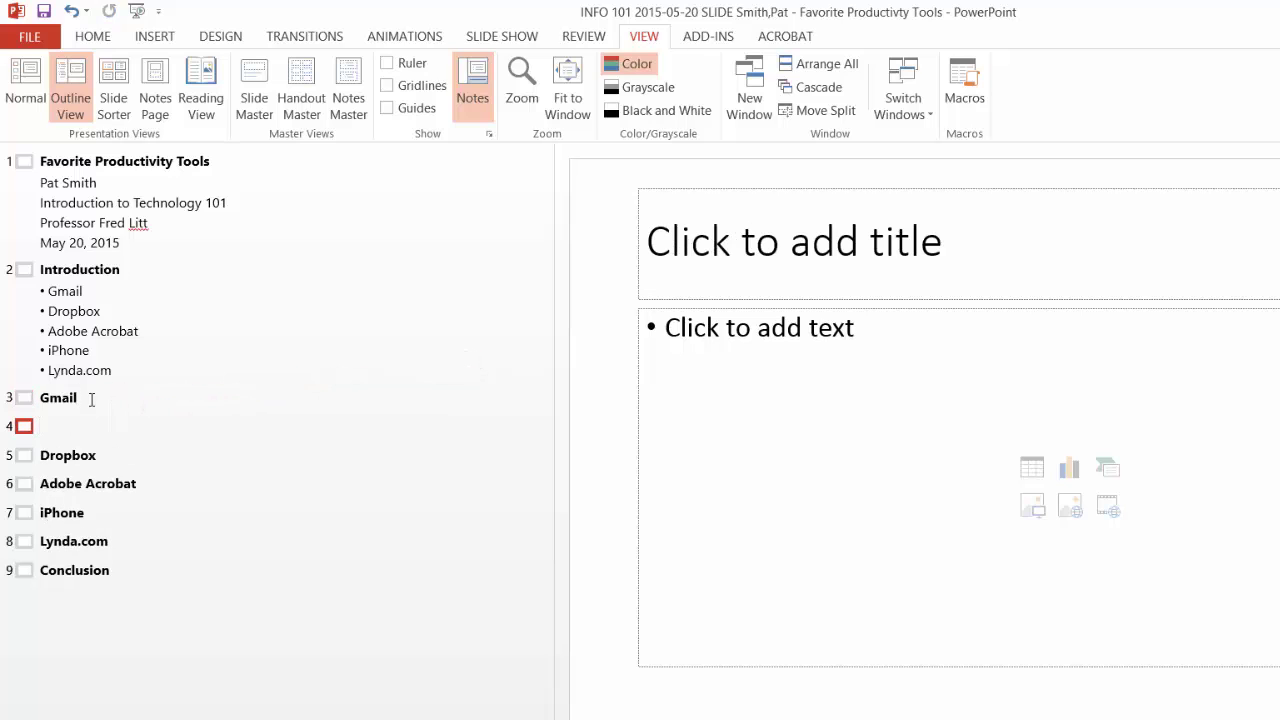
key(Tab)
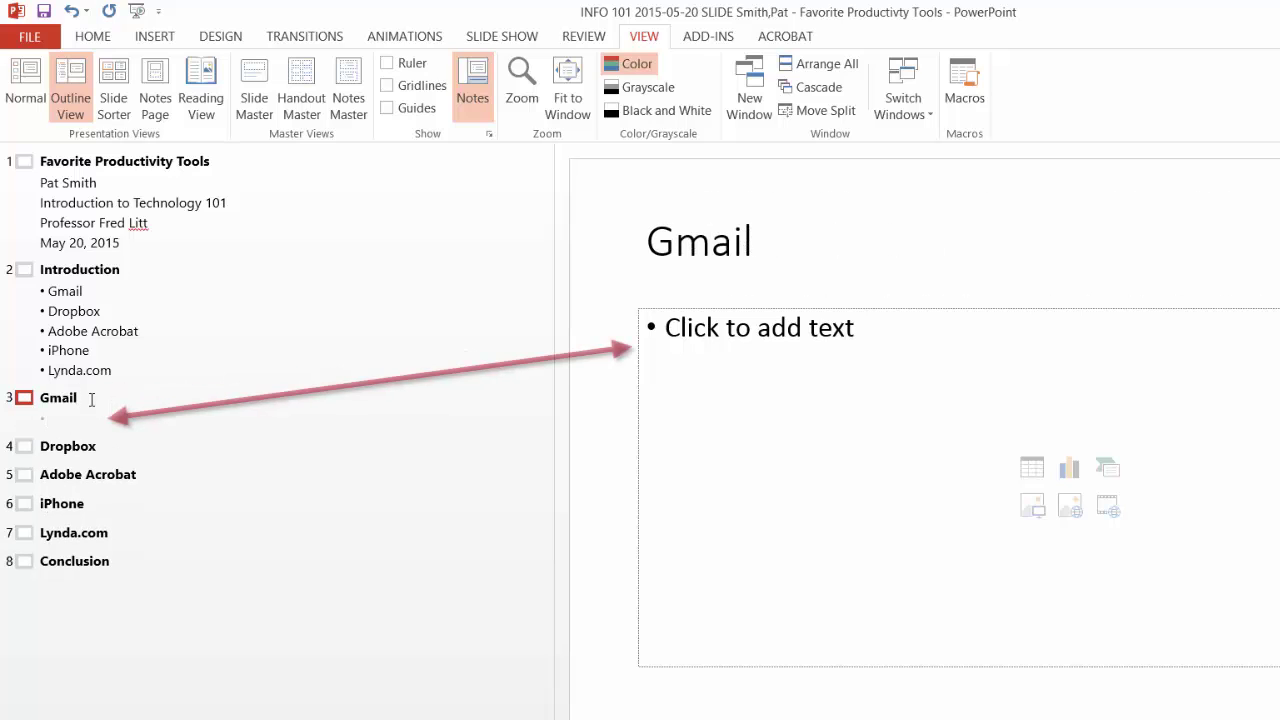
text(G)
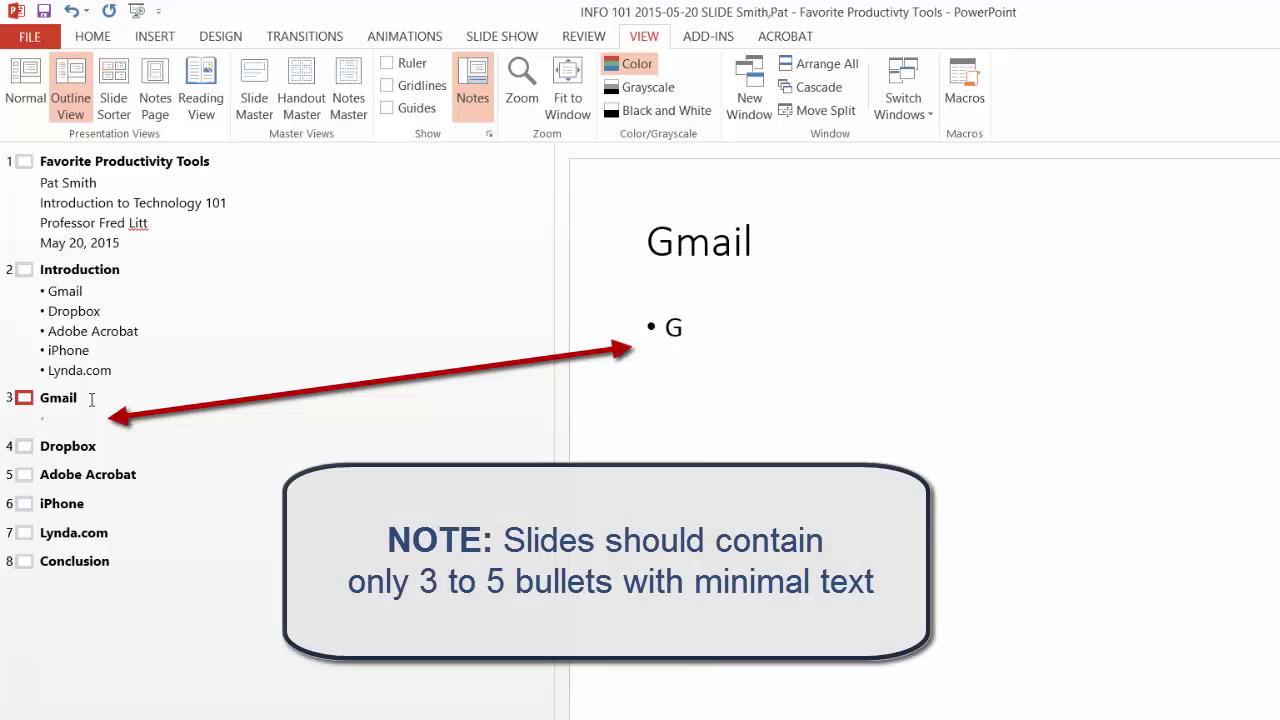
text(oogle mail)
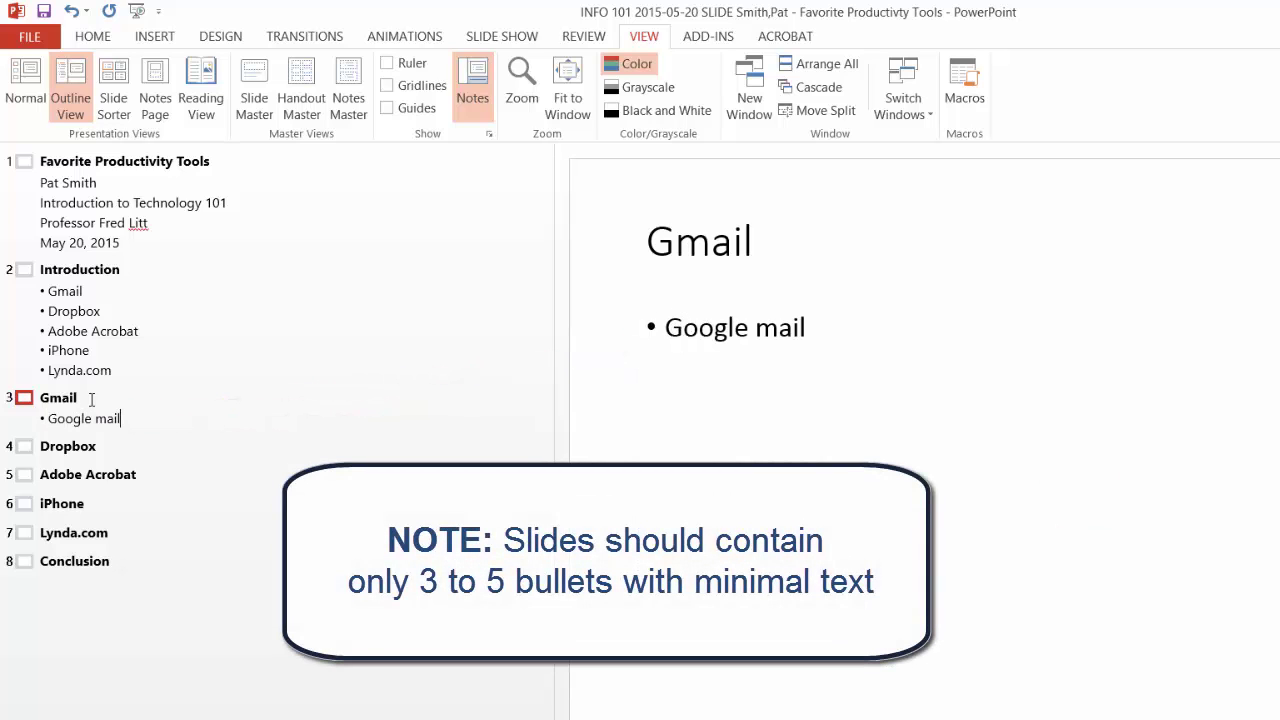
key(Return)
text(Ear)
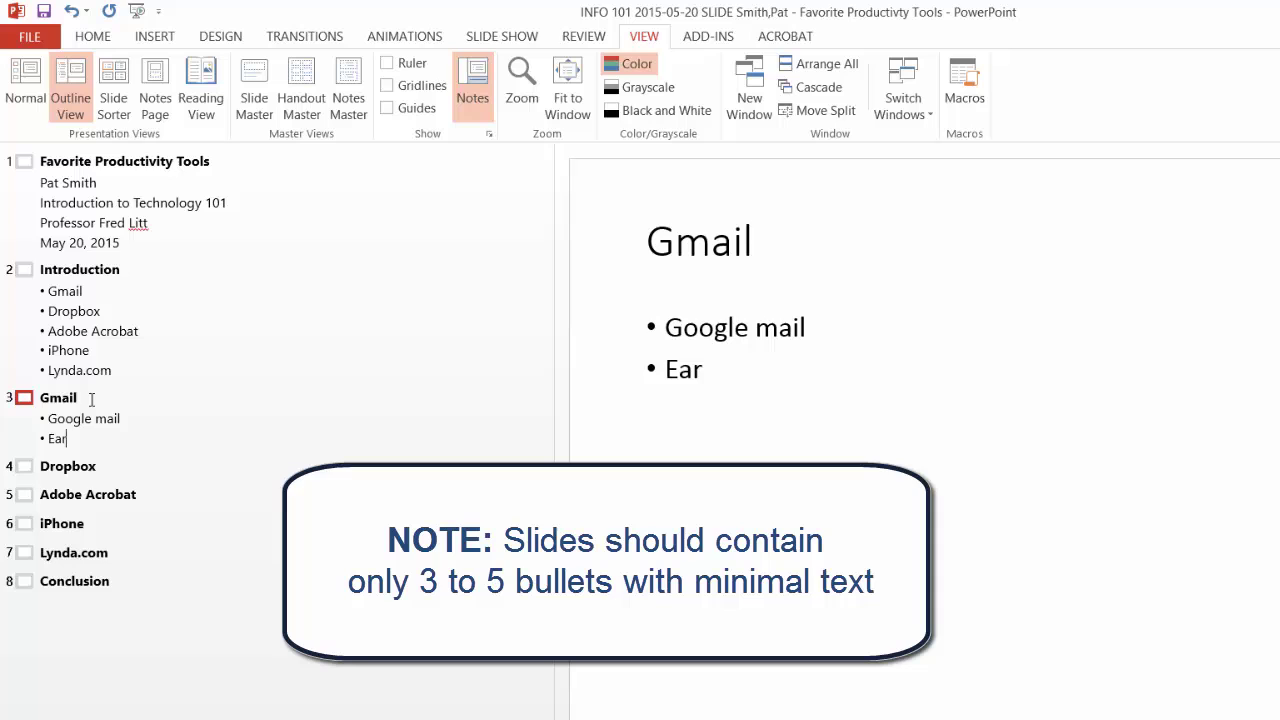
key(BackSpace)
text(sy to lear)
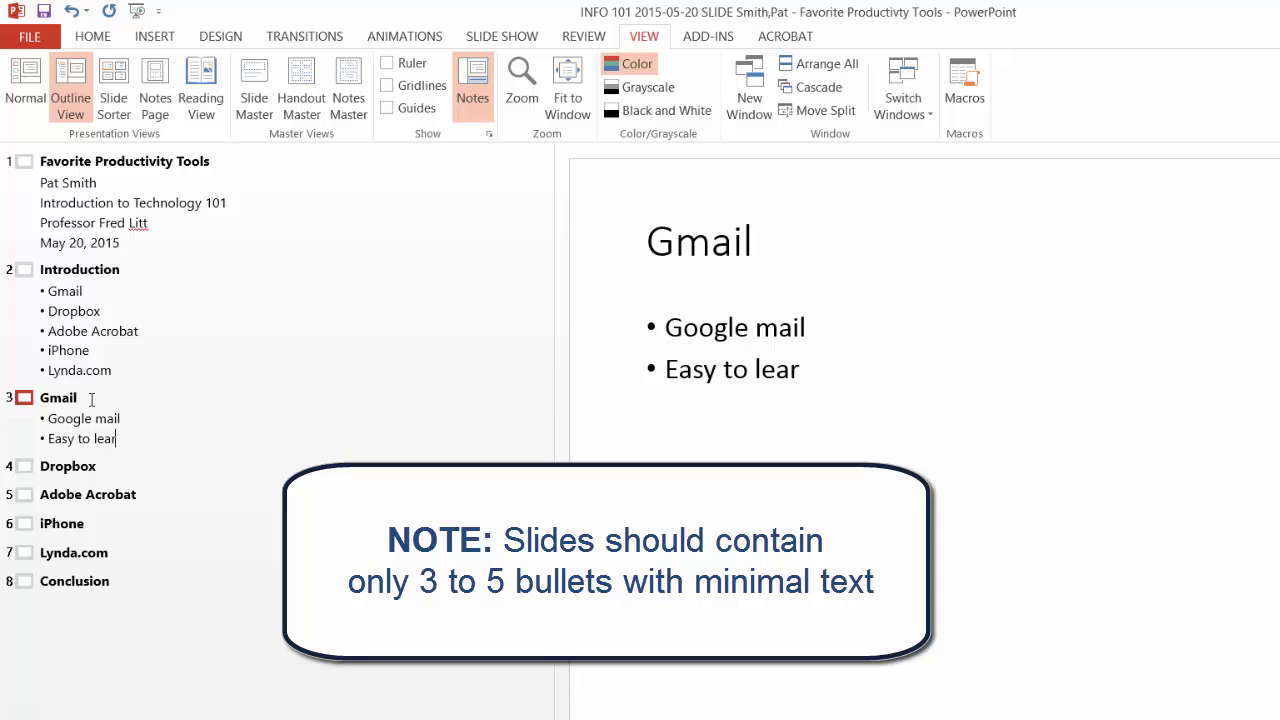
text(n and use)
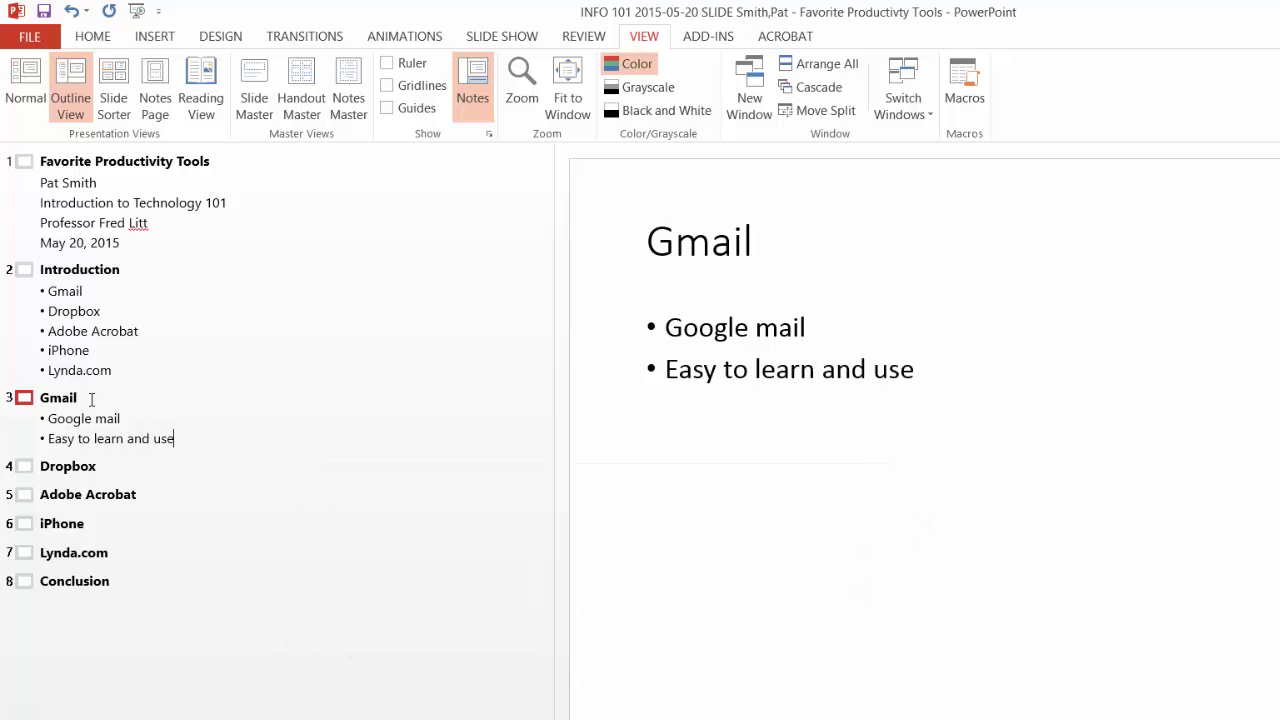
key(Return)
text(Free)
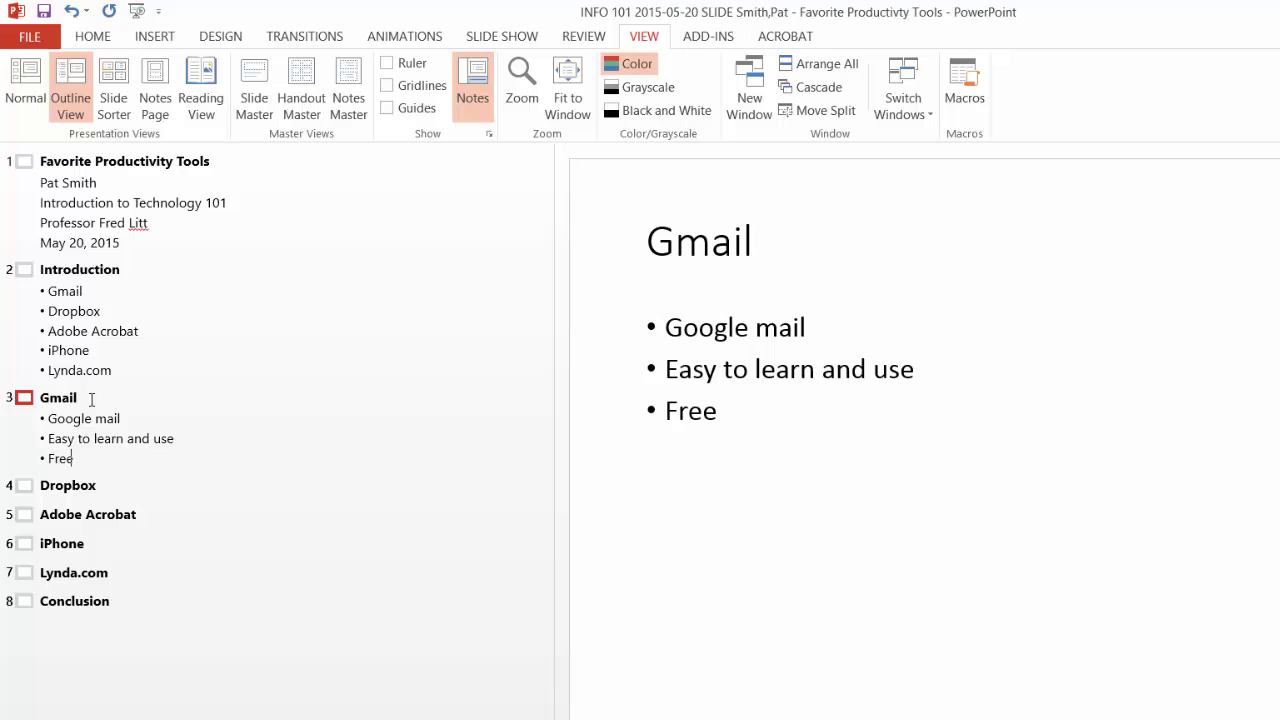
Add Dropbox bullets: 'Cloud file storage', 'Available on most desktop and mobile devices', '2 GB free; 1 TB $100/yr'.
click(100, 486)
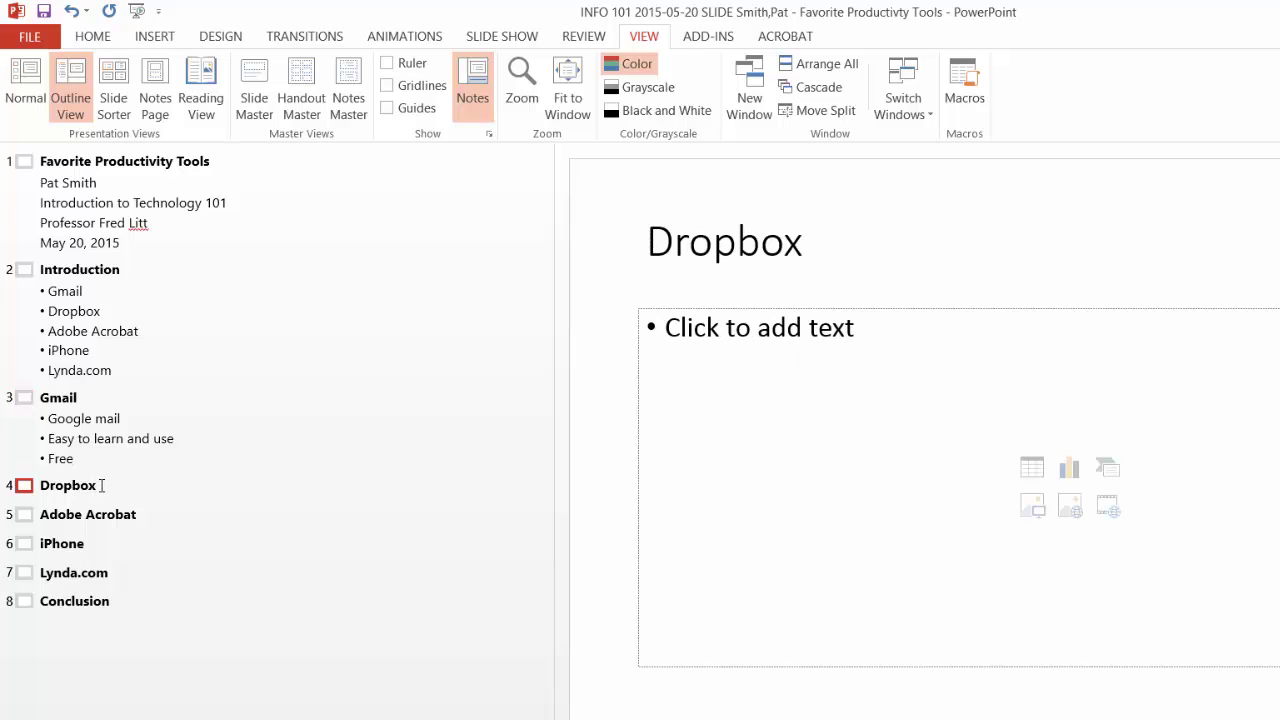
key(Return)
key(Tab)
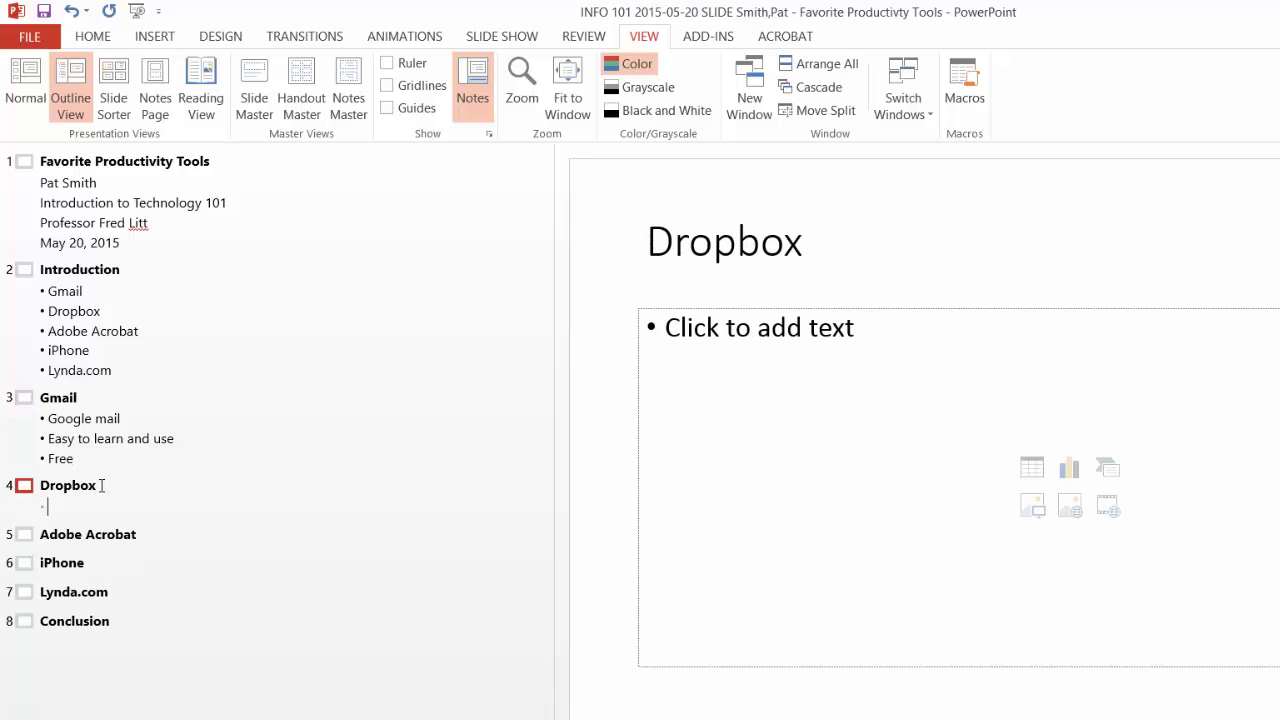
text(C)
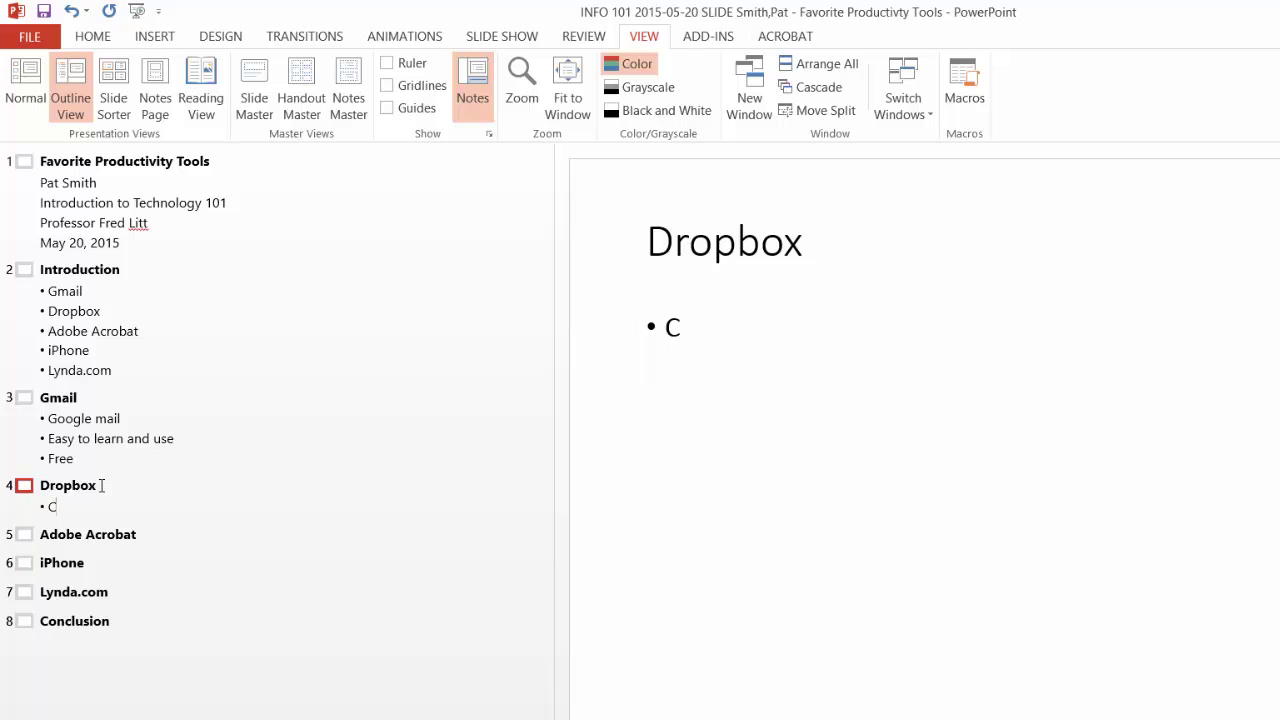
text(loud file storage)
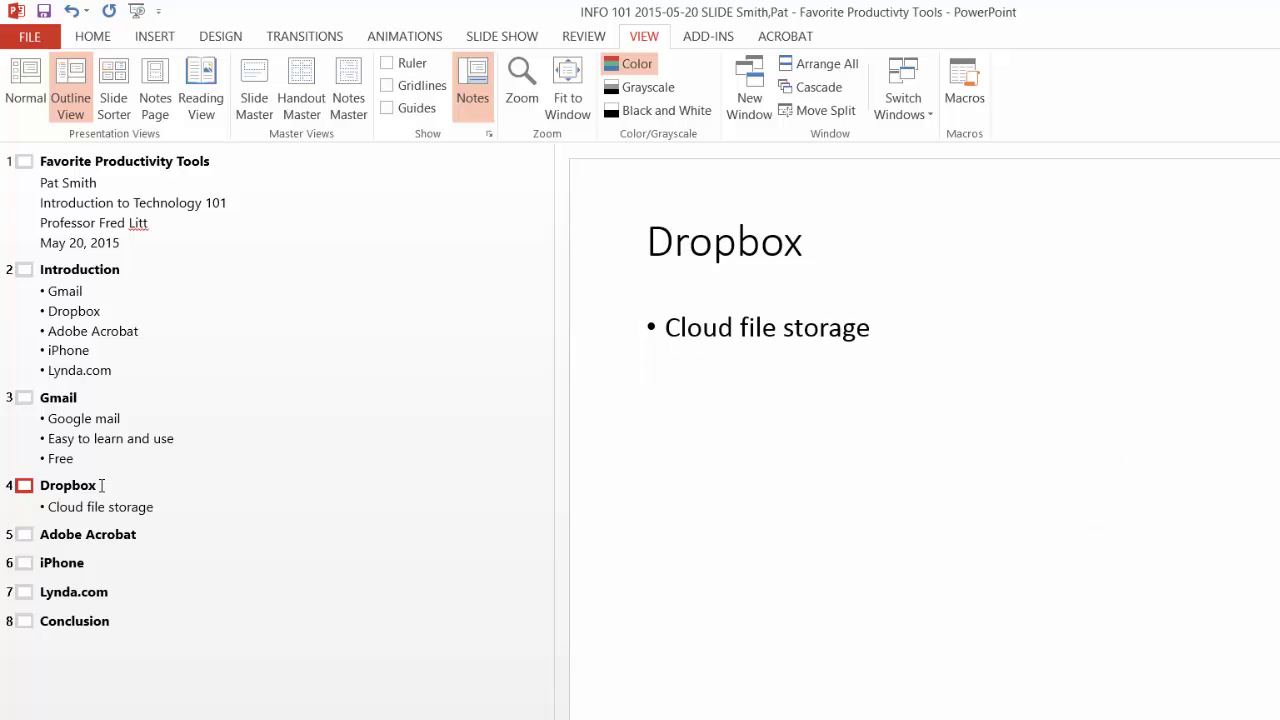
key(Return)
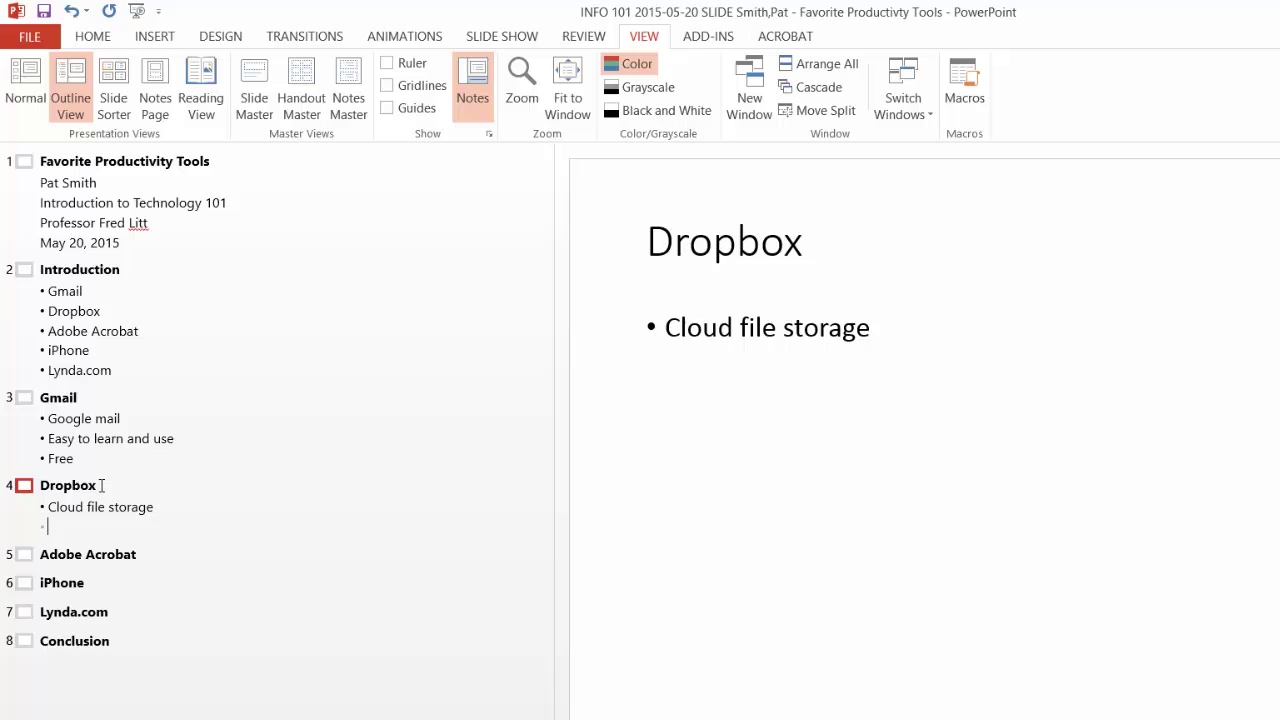
text(Available on most)
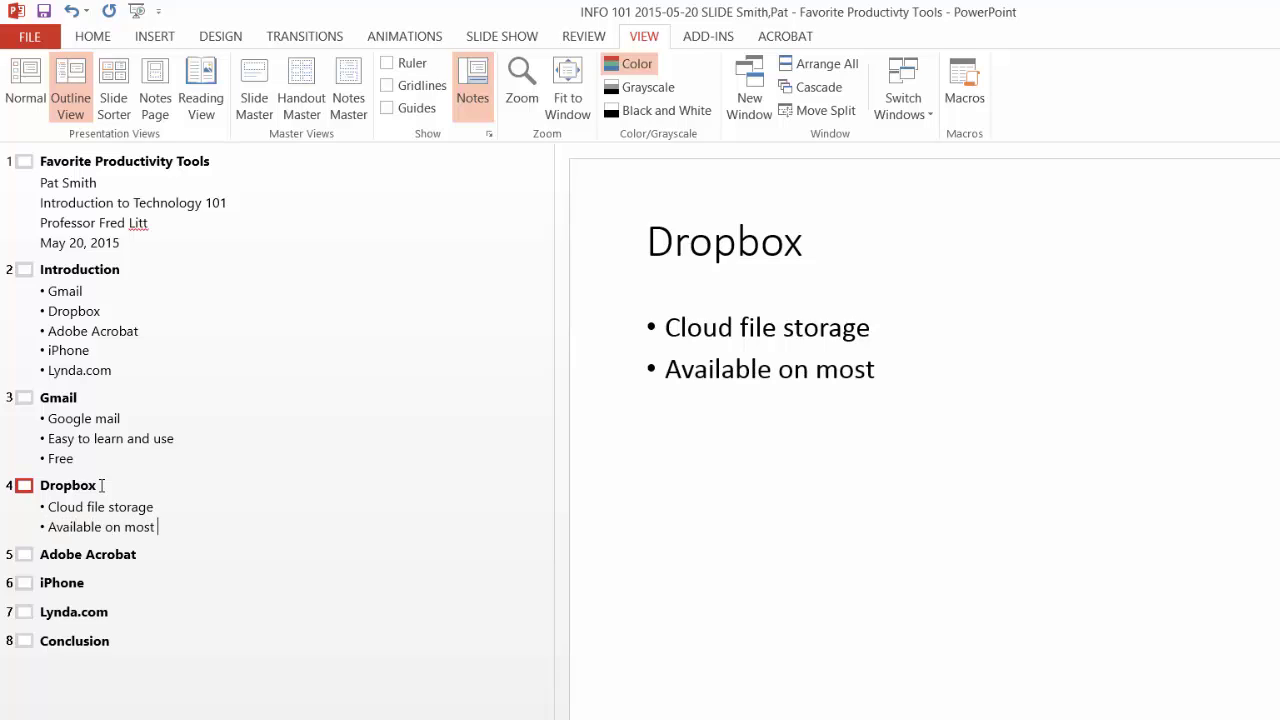
text( desktop and)
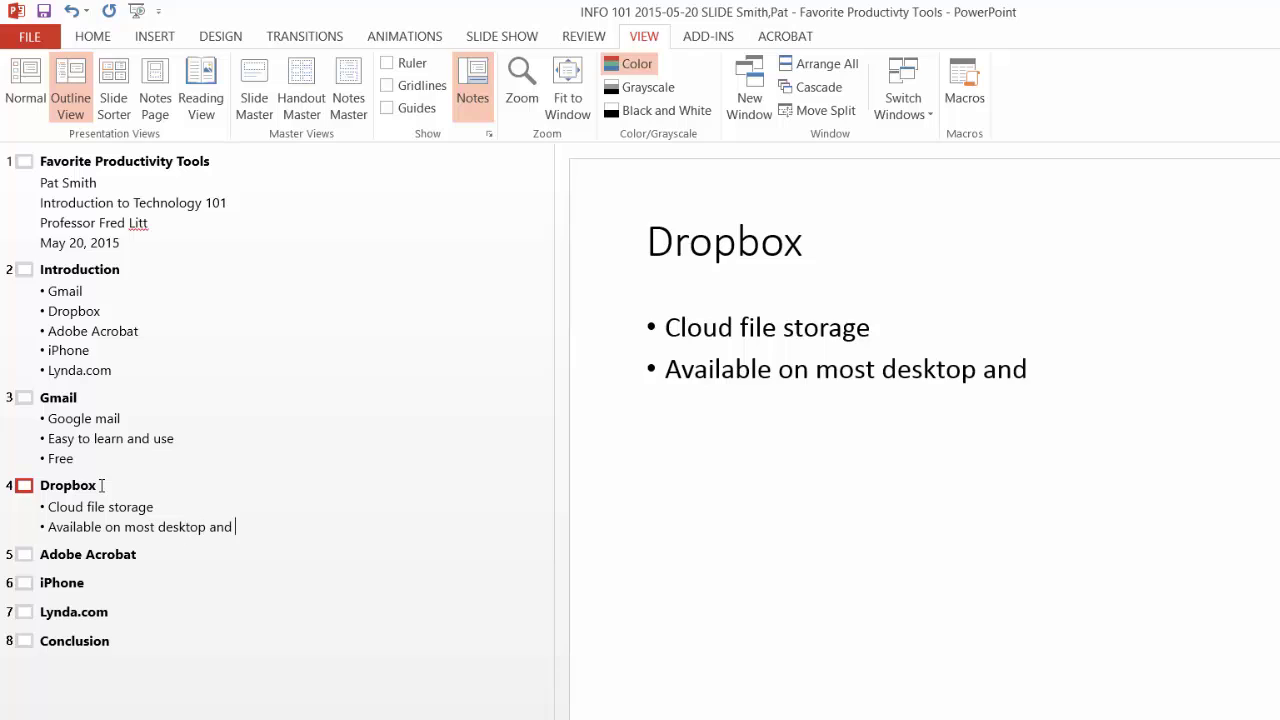
text( mobile dev)
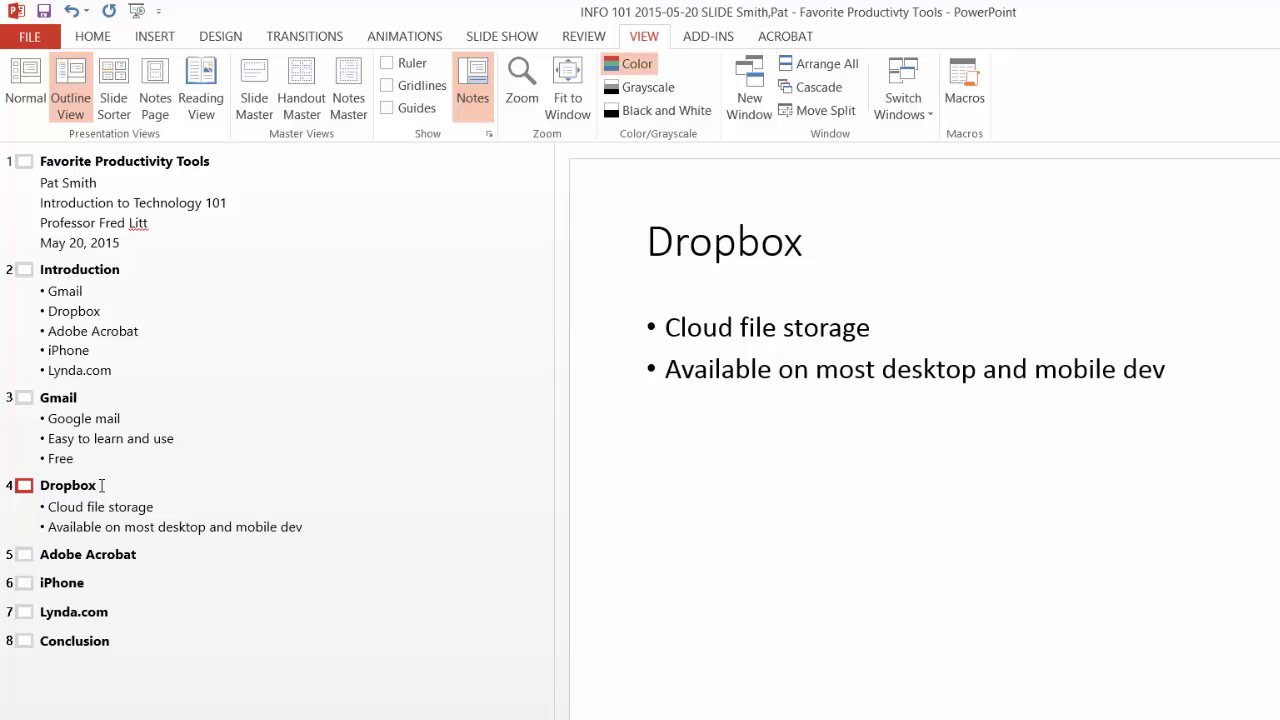
text(ices)
key(Return)
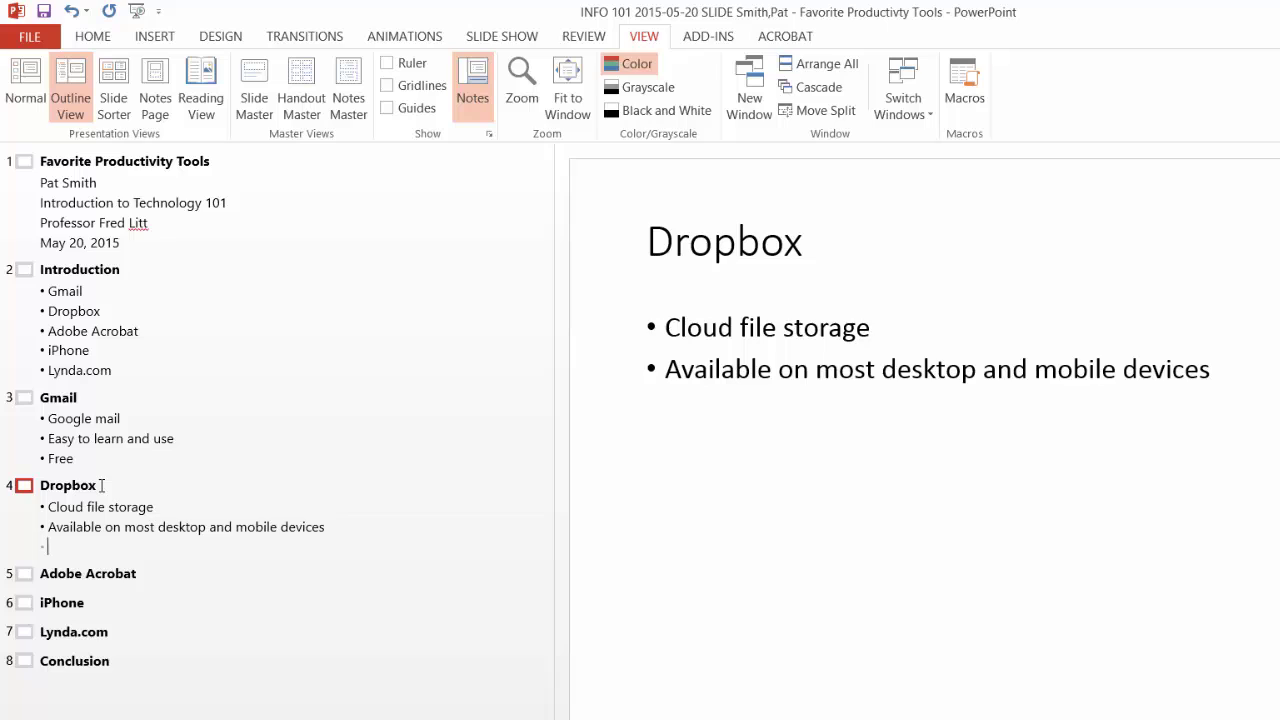
text(2 GB)
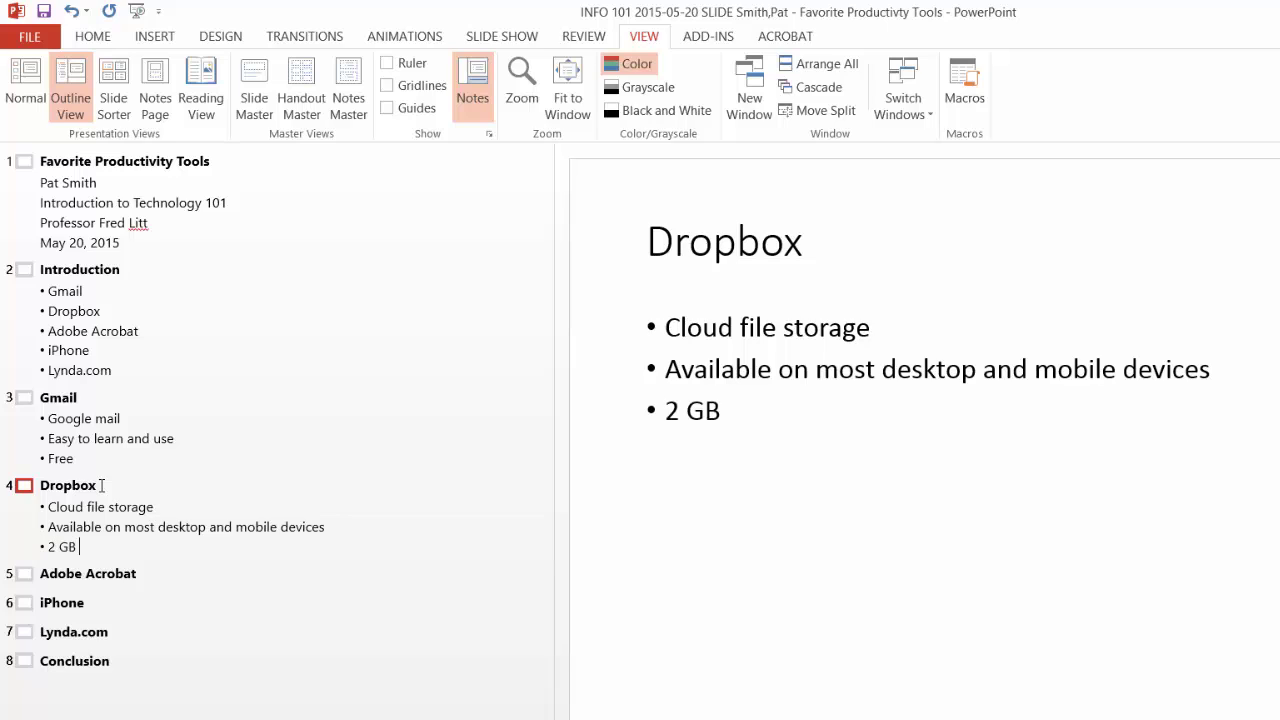
text(free; 1 TB)
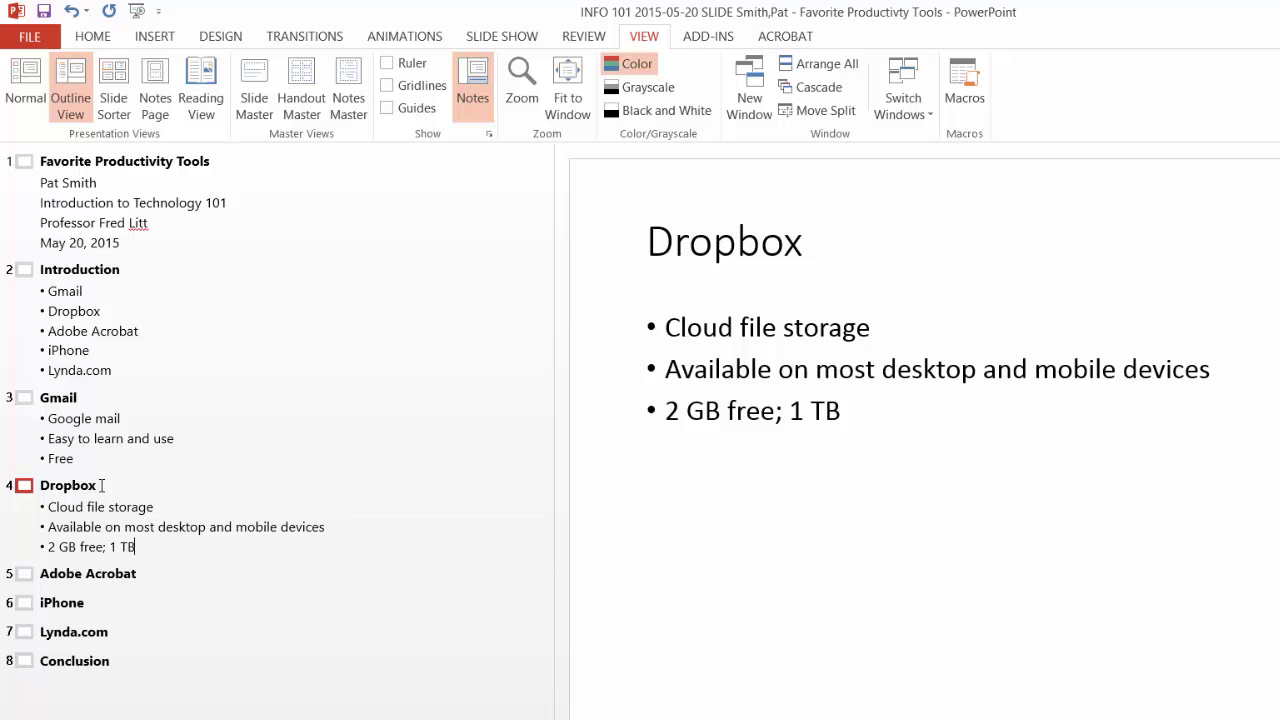
text( $100)
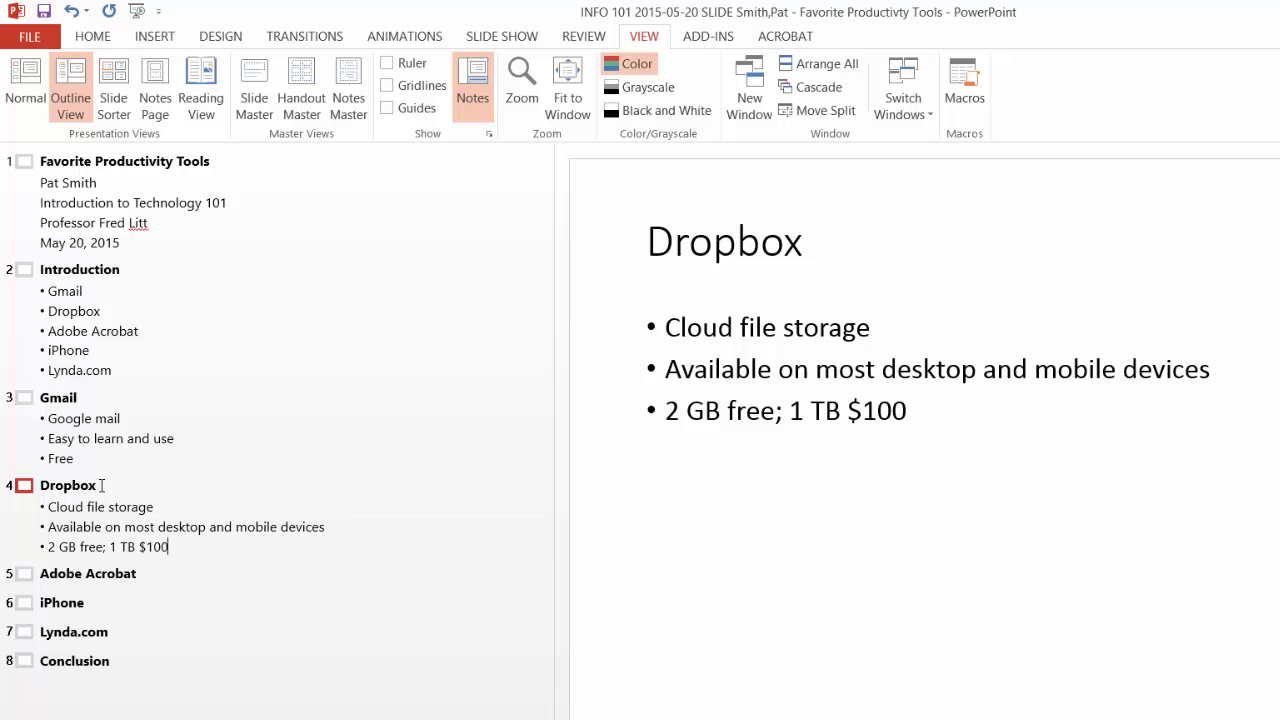
text(/yr)
Add Adobe Acrobat bullets: 'Create and modify PDF files', 'Create PDF files from most file types', 'Purchase or subscription required'.
click(153, 573)
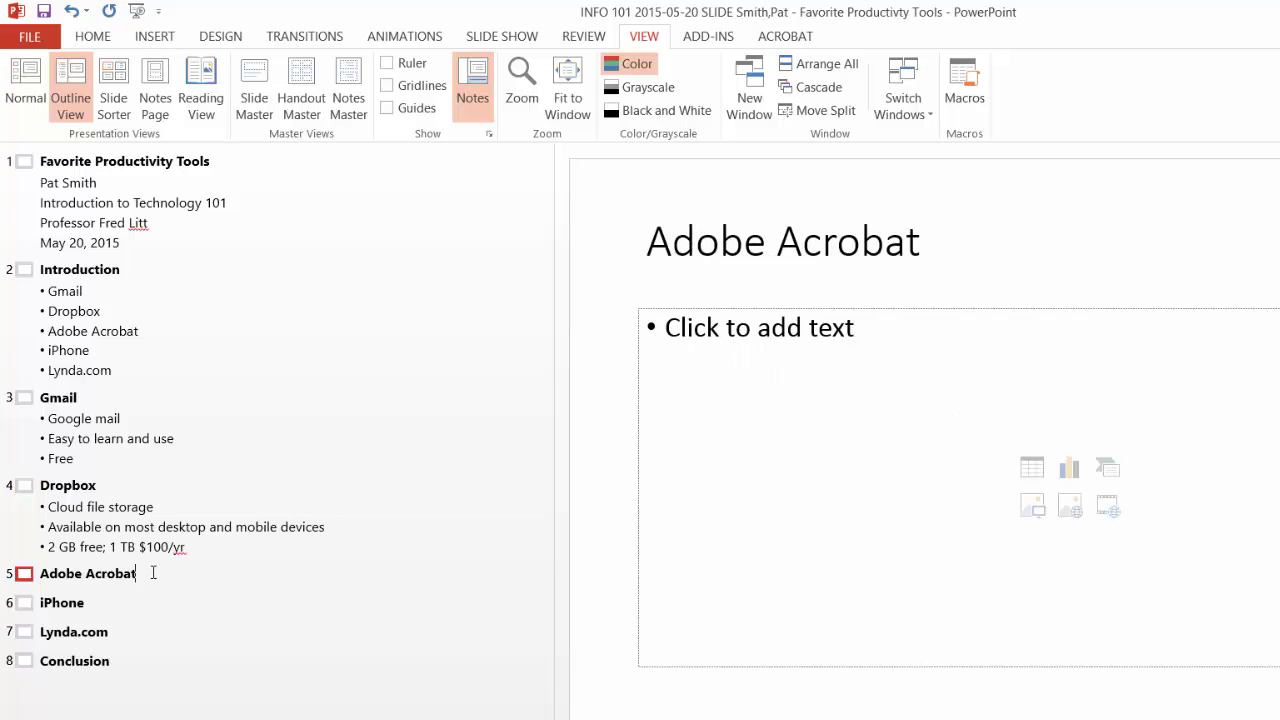
key(Return)
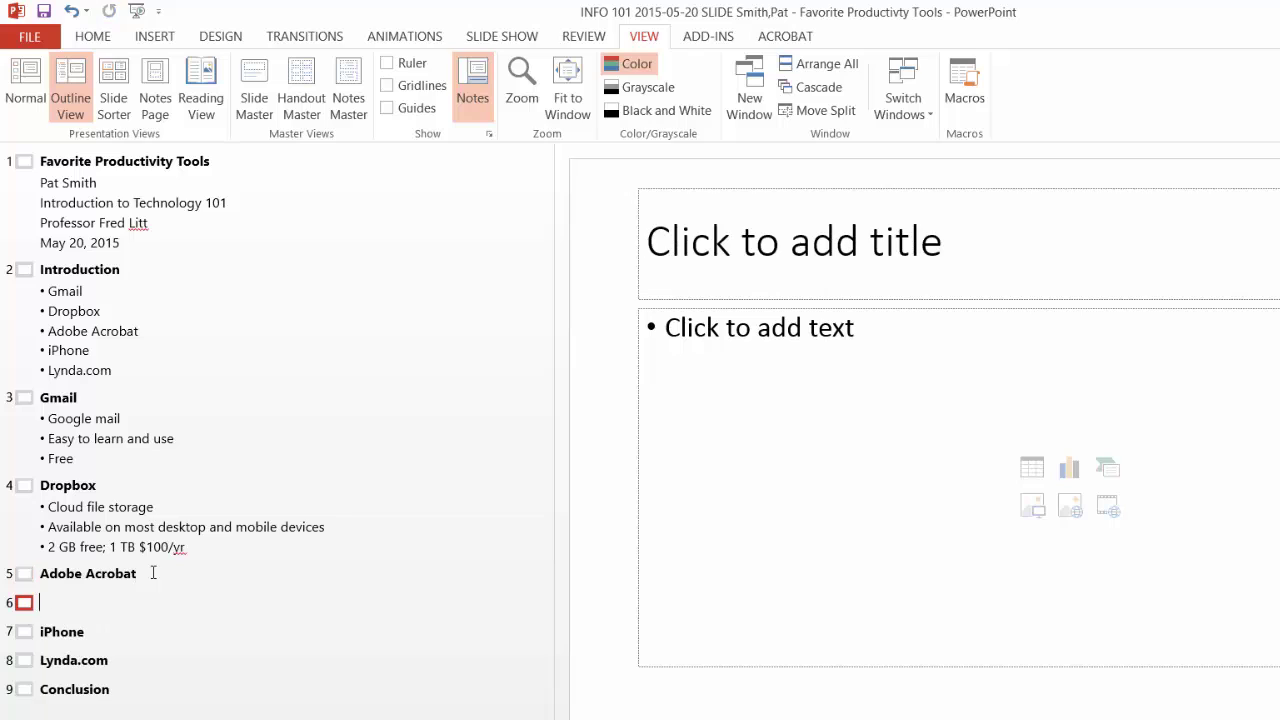
key(Tab)
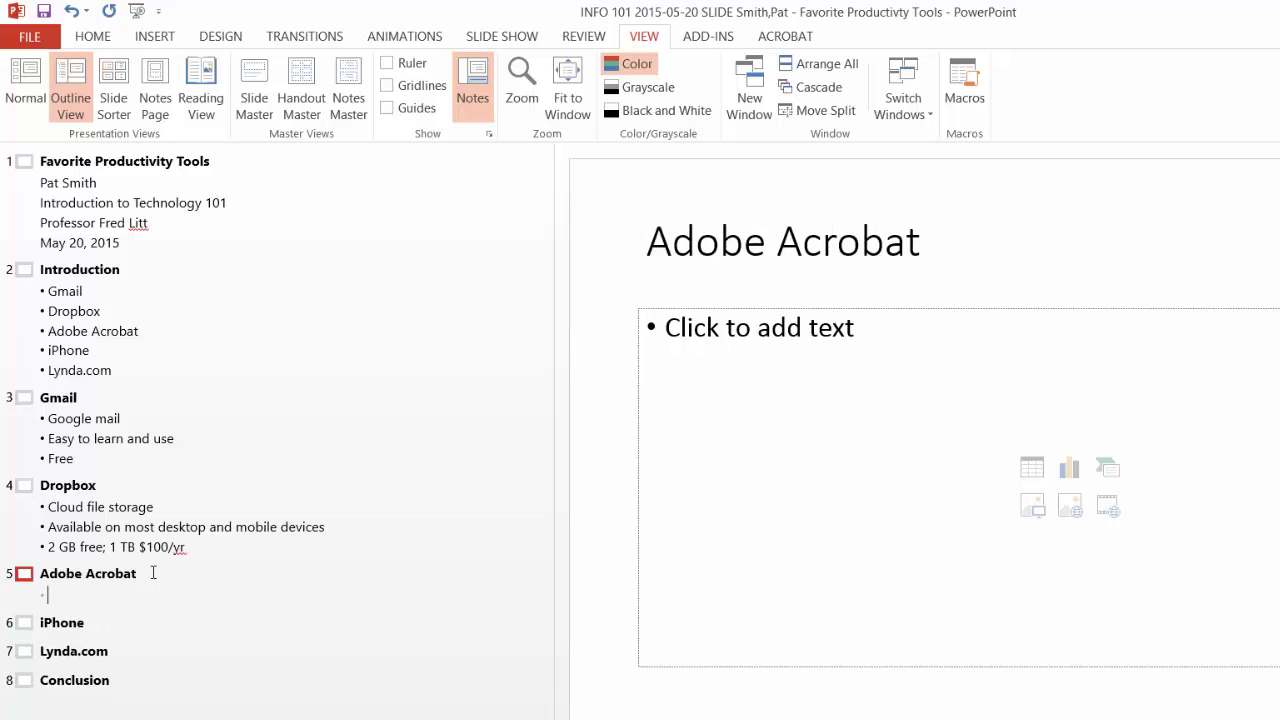
text(Create a)
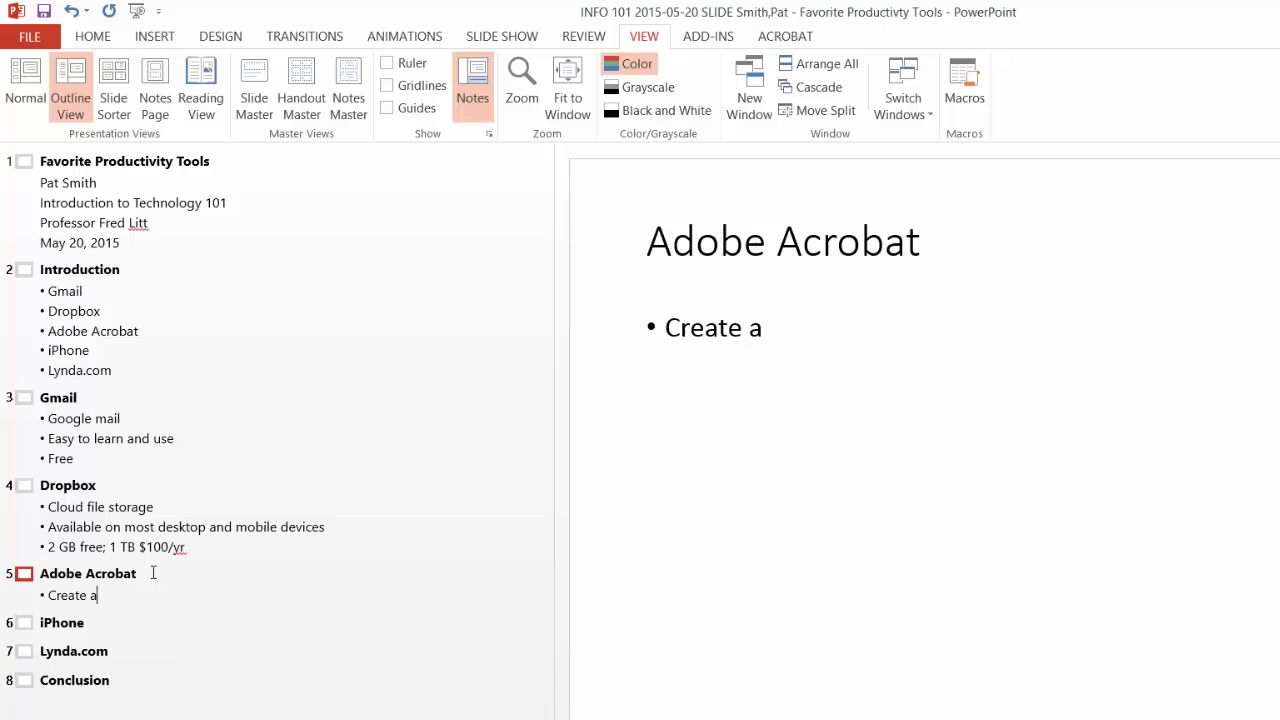
text(nd modify)
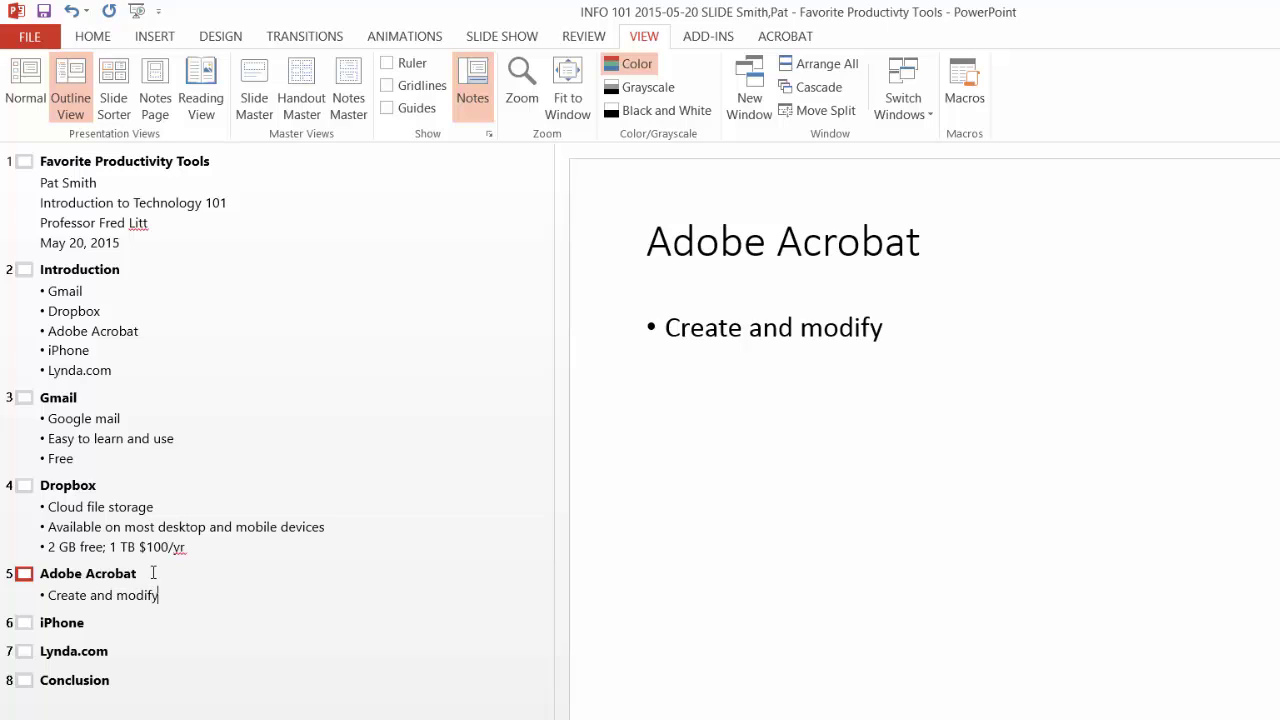
text( PDF file)
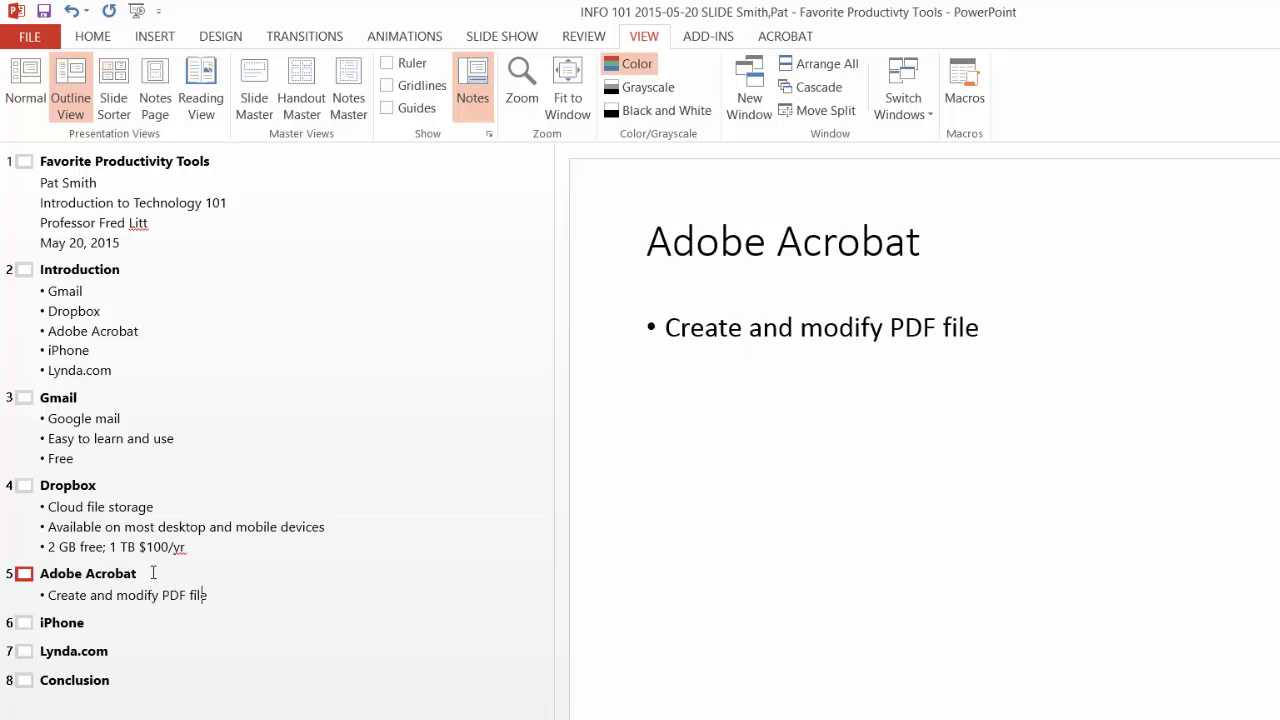
text(s)
key(Return)
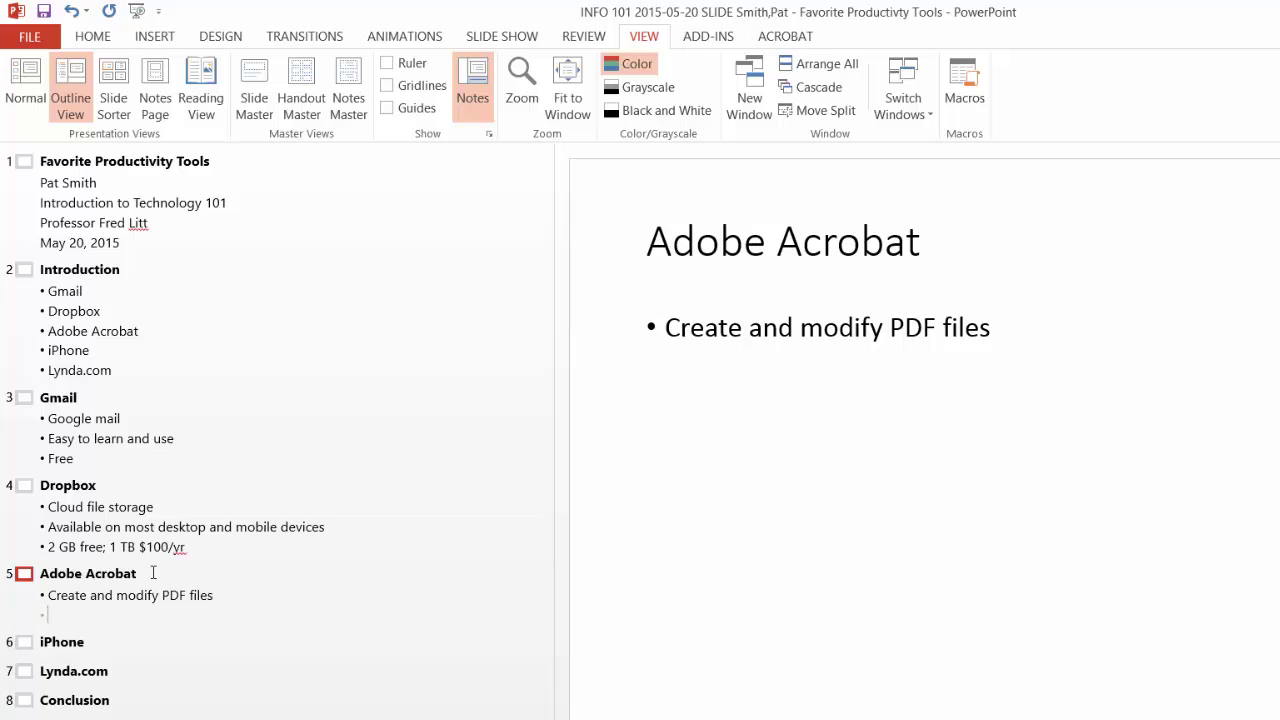
text(Create )
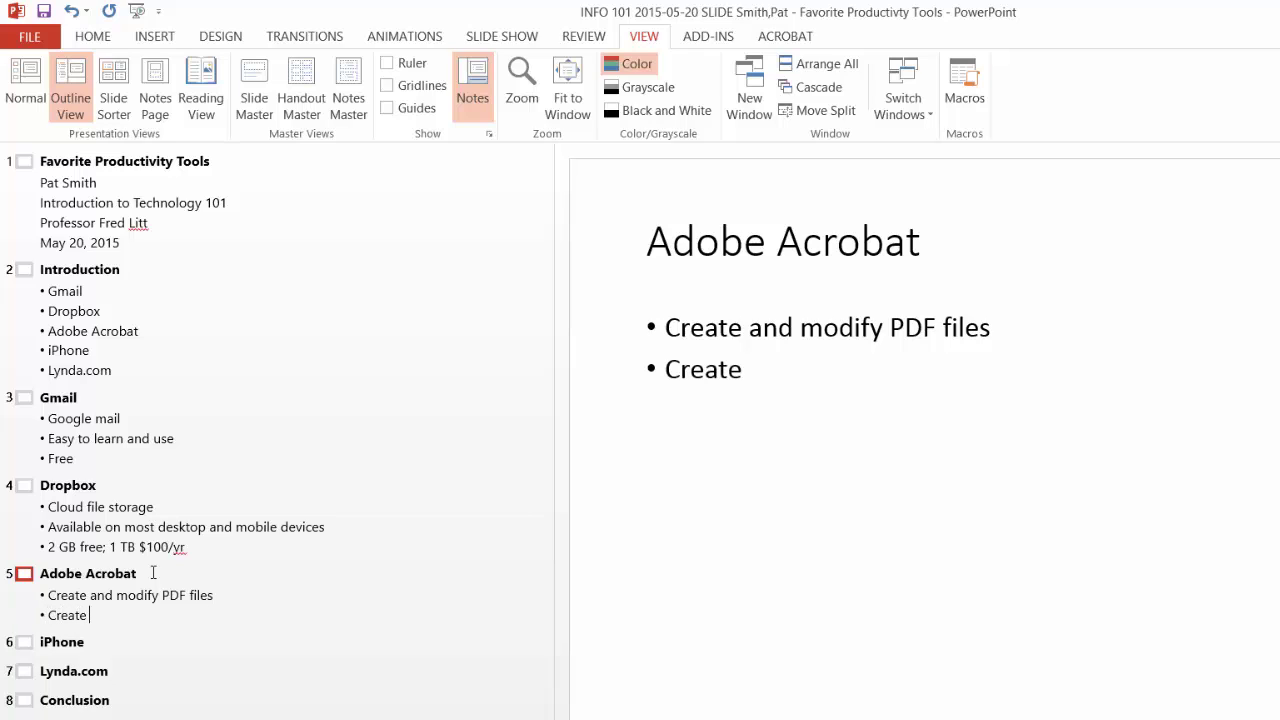
text(PDF files)
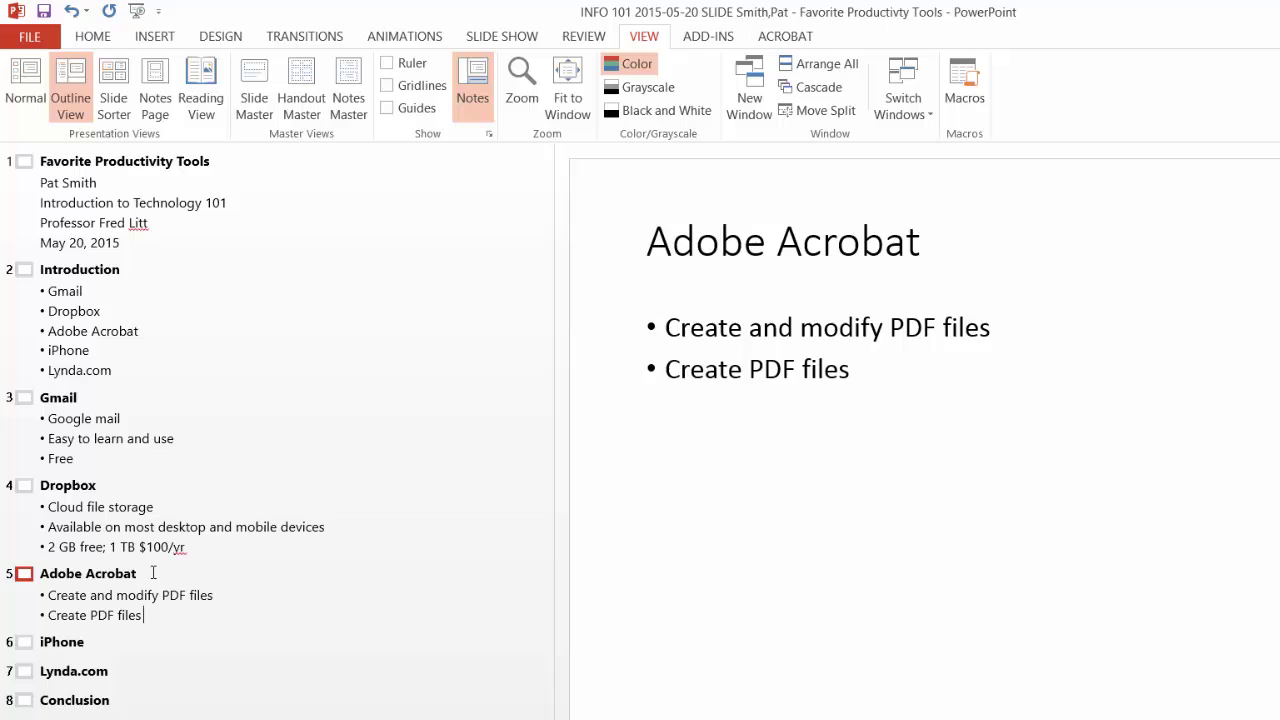
text( from most )
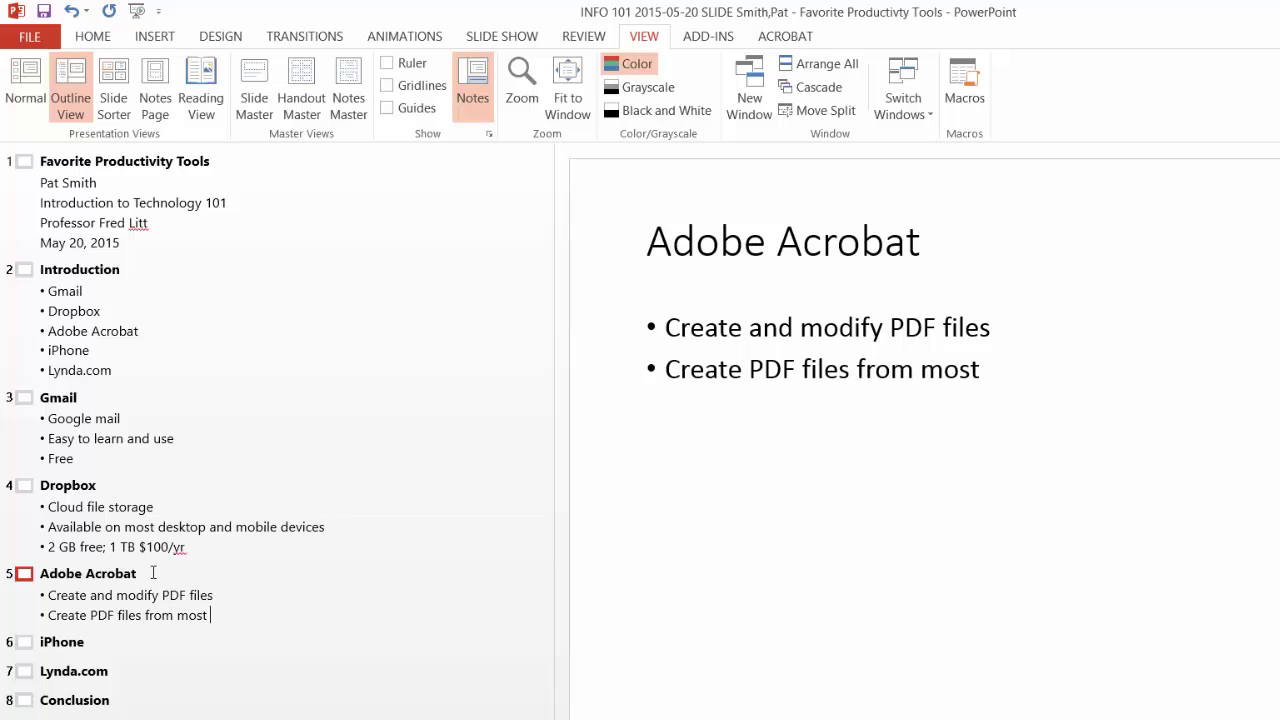
text(file types)
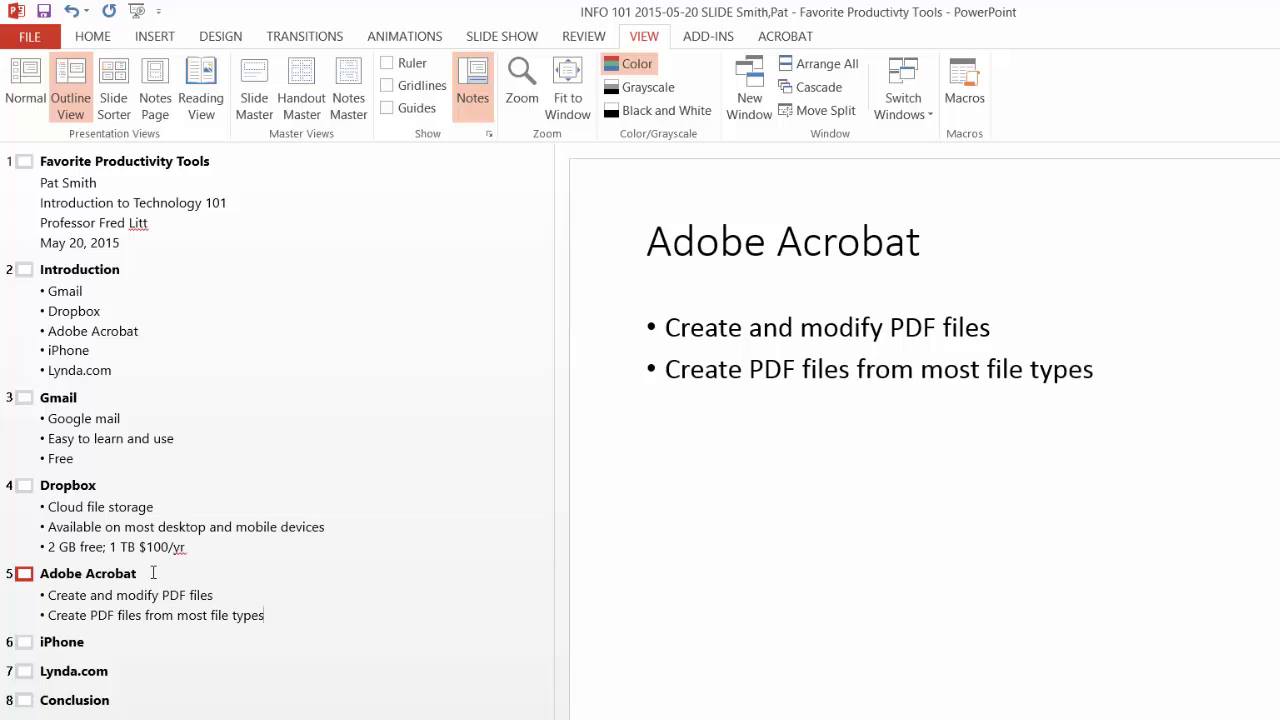
key(Return)
text(Purc)
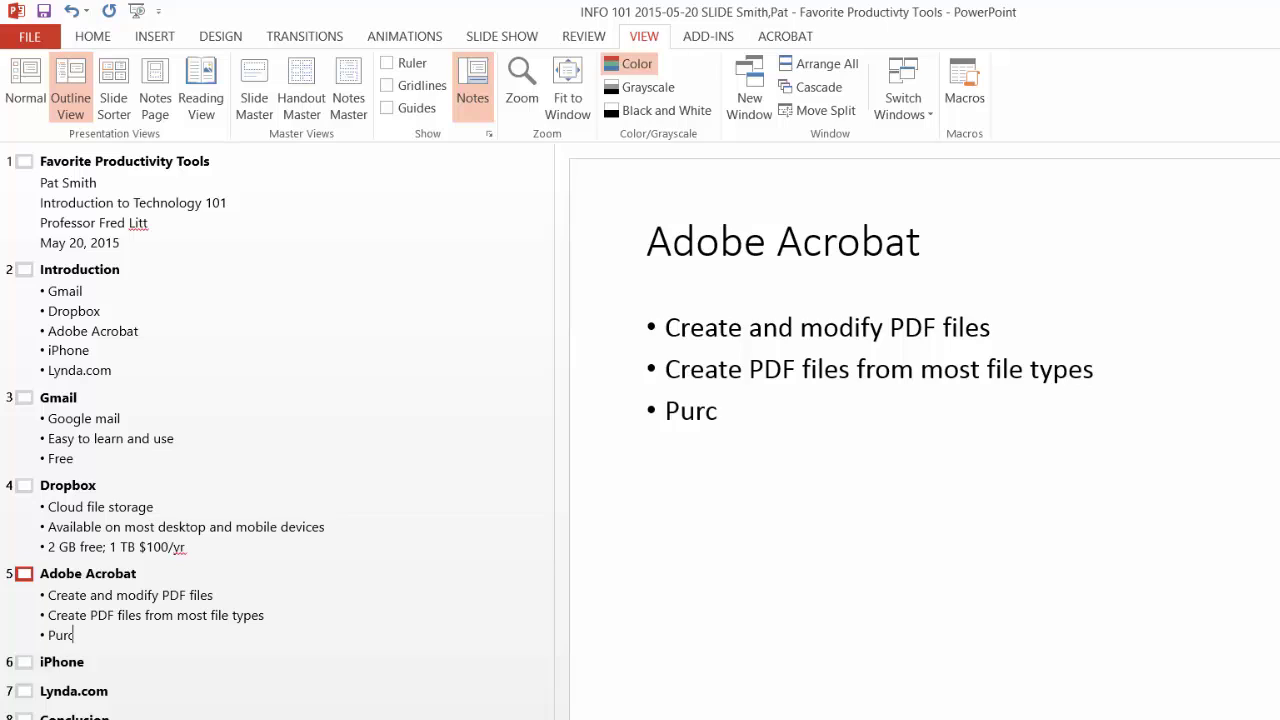
text(hase or s)
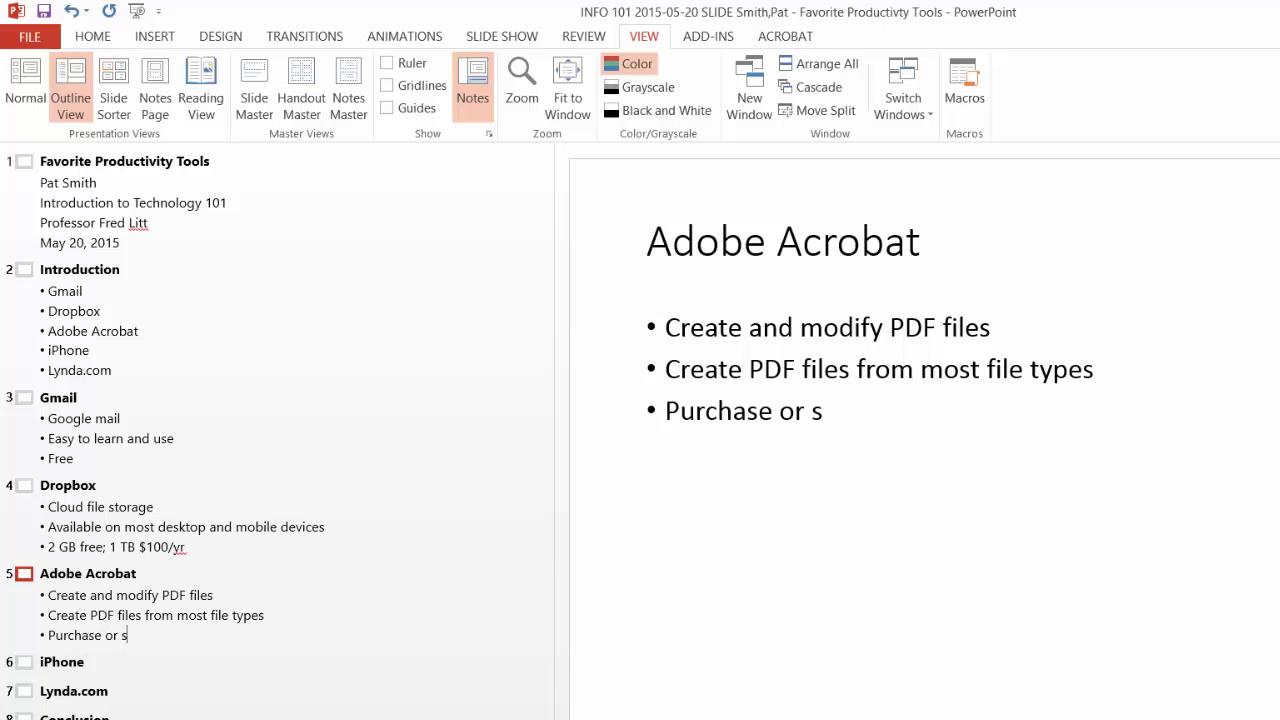
text(ubscrip)
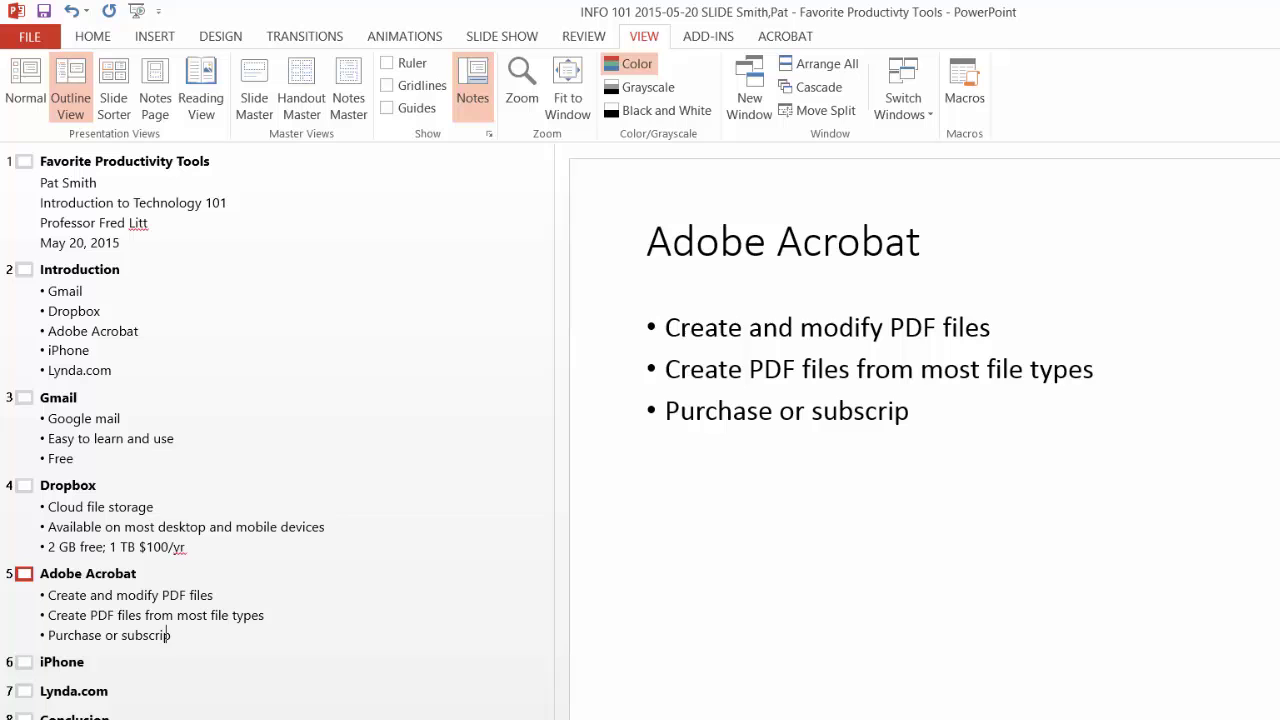
text(tion required)
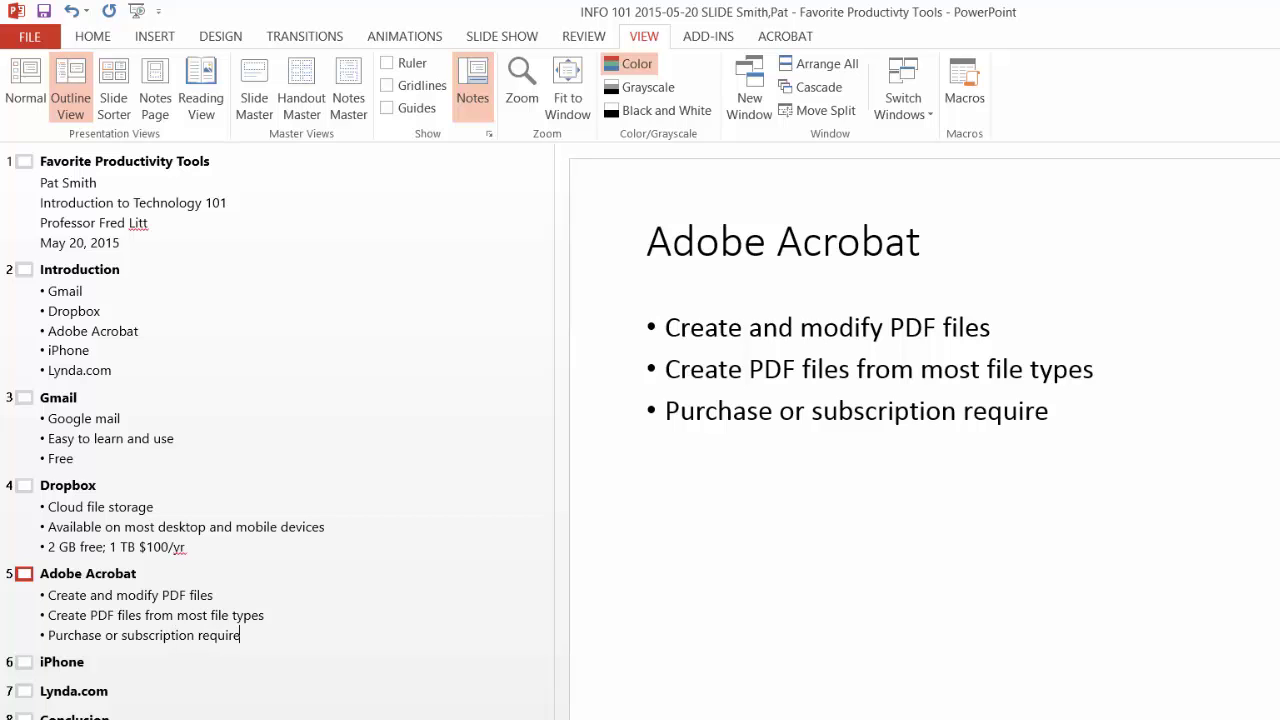
Add the iPhone bullets: Apple smart phone, Provides telephone and Internet access, Price depends on the cellular carrier.
click(113, 662)
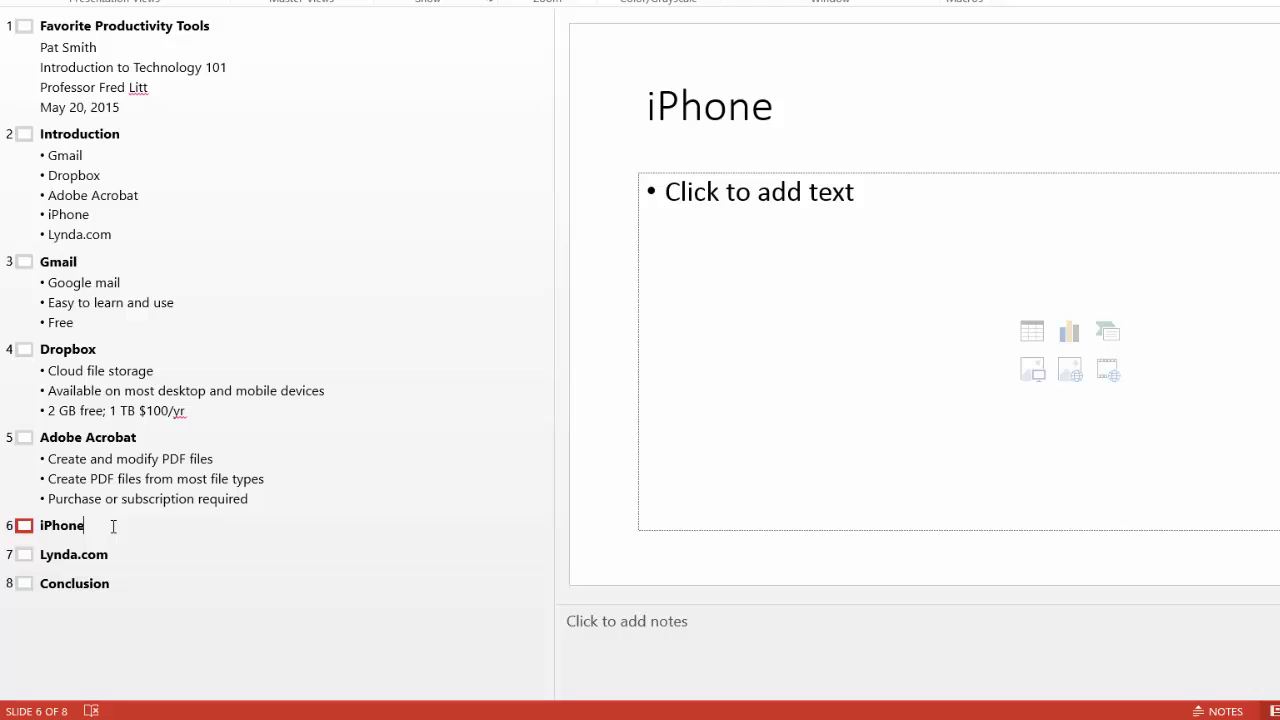
key(Return)
key(Tab)
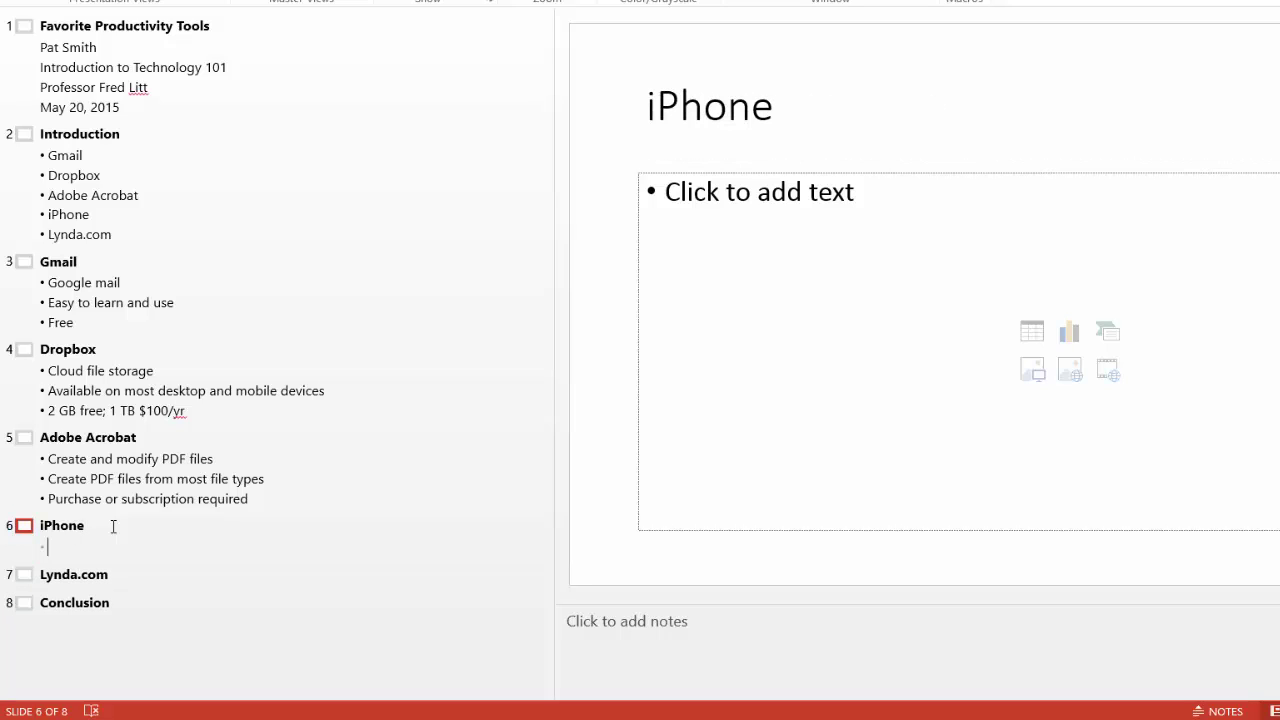
text(Apple sm)
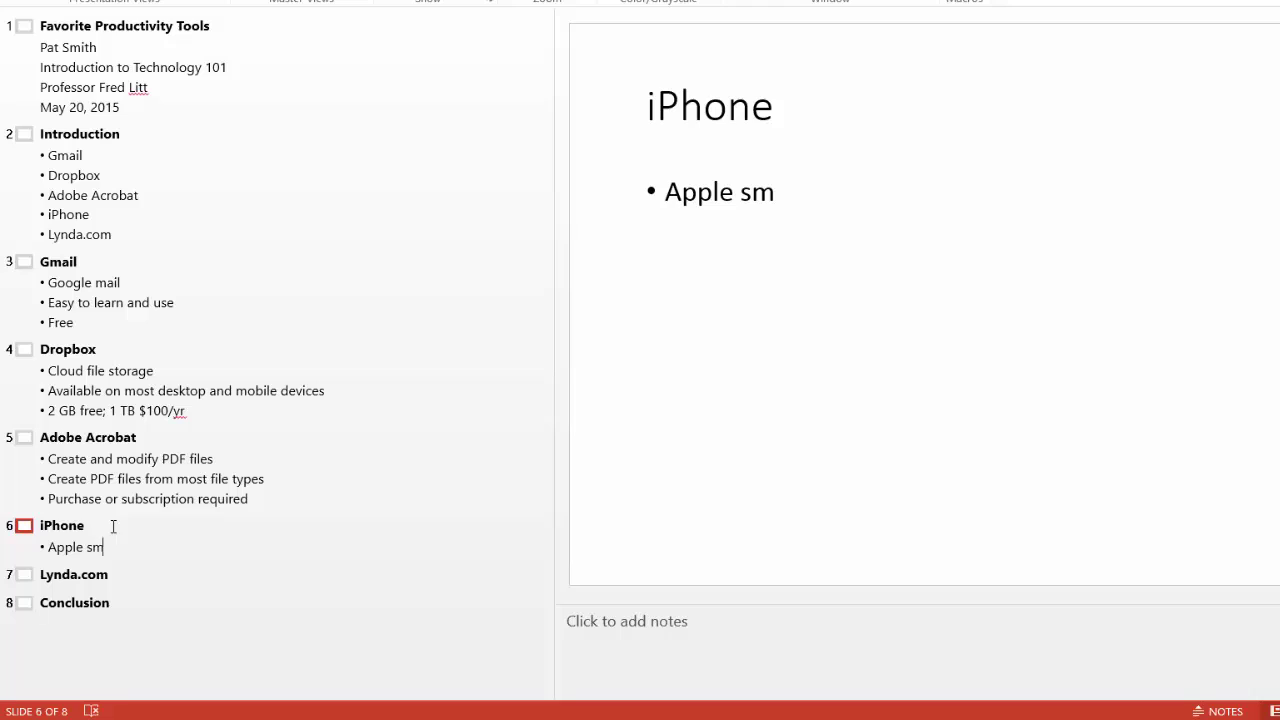
text(art phone)
key(Return)
text(Pro)
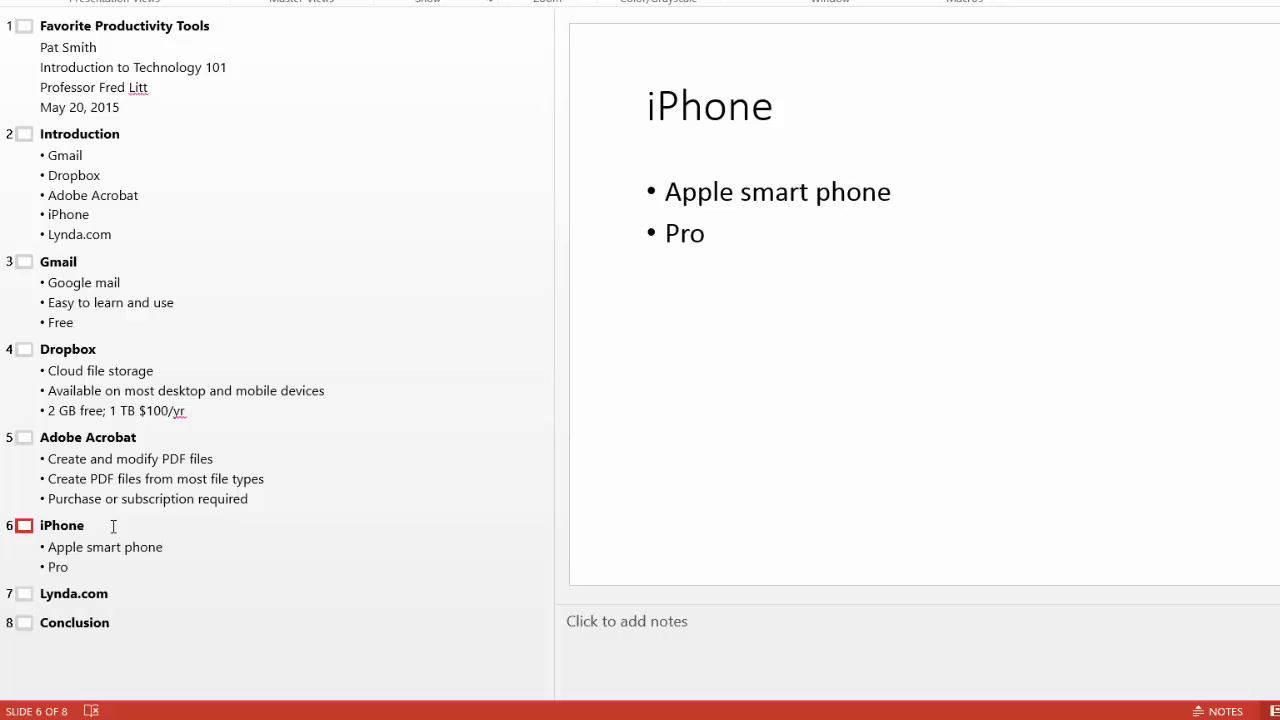
text(vides telephone and Internet access)
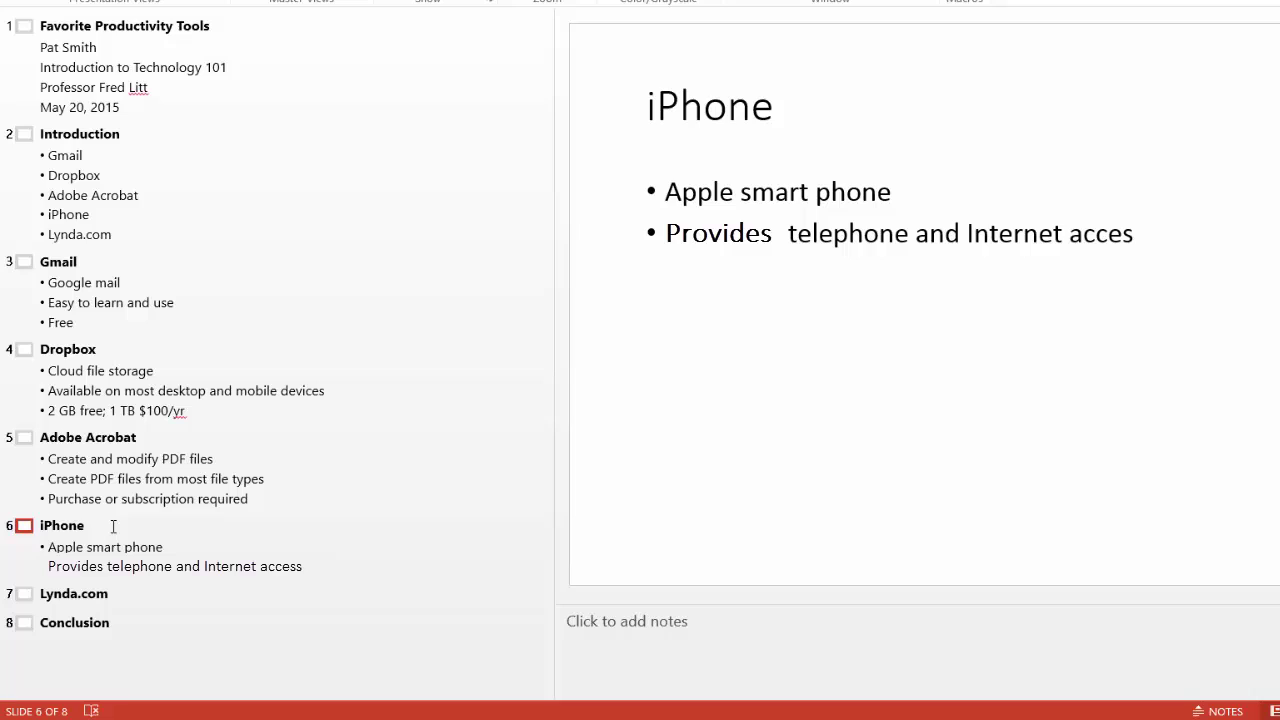
key(Return)
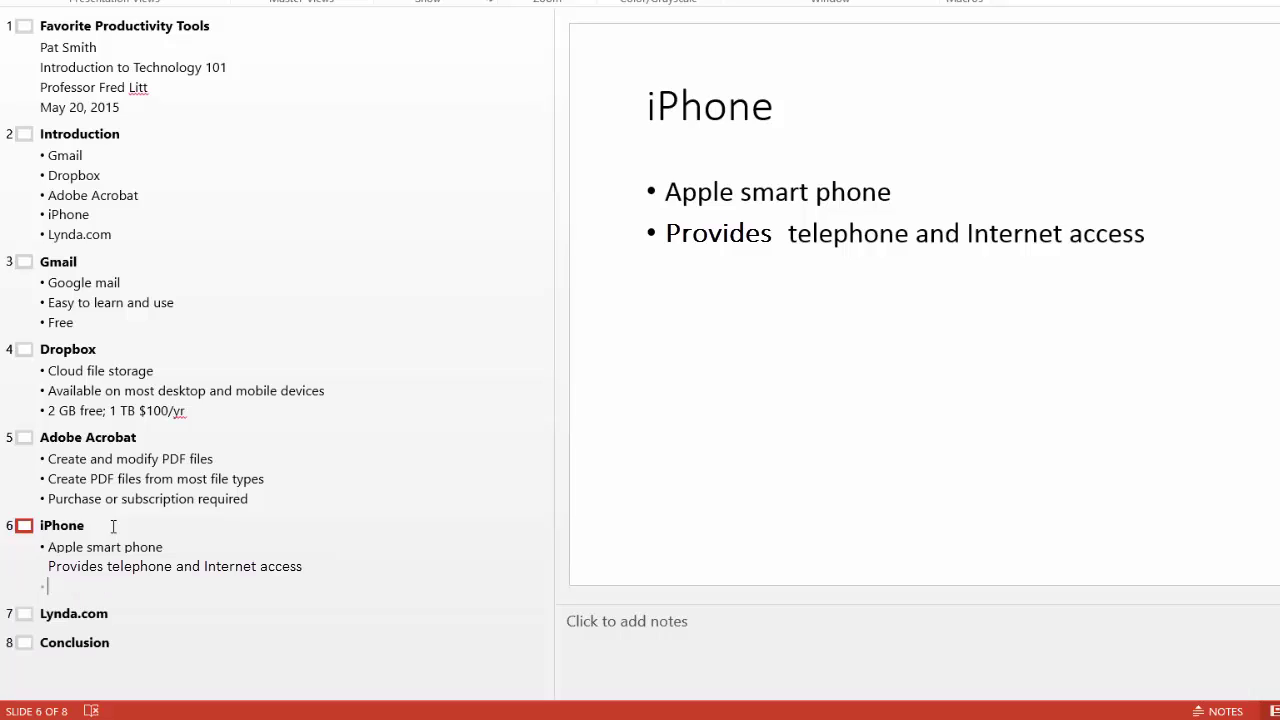
text(Price dep)
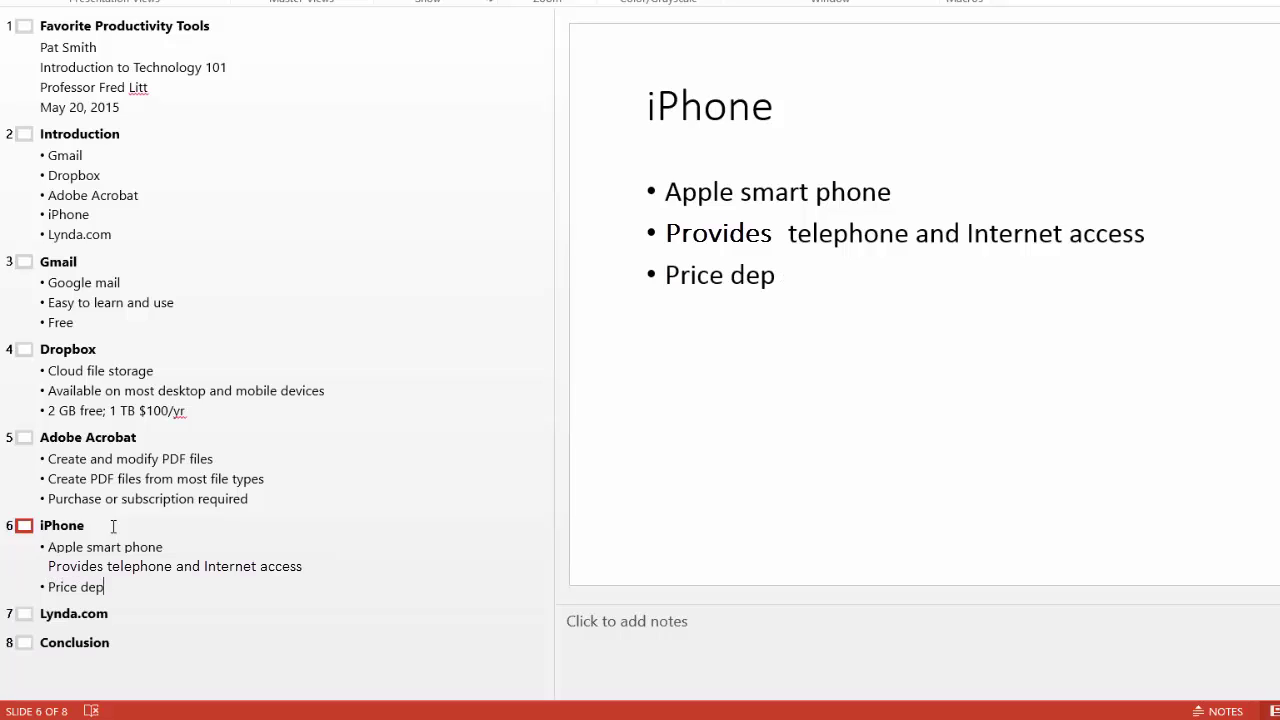
text(ends on the c)
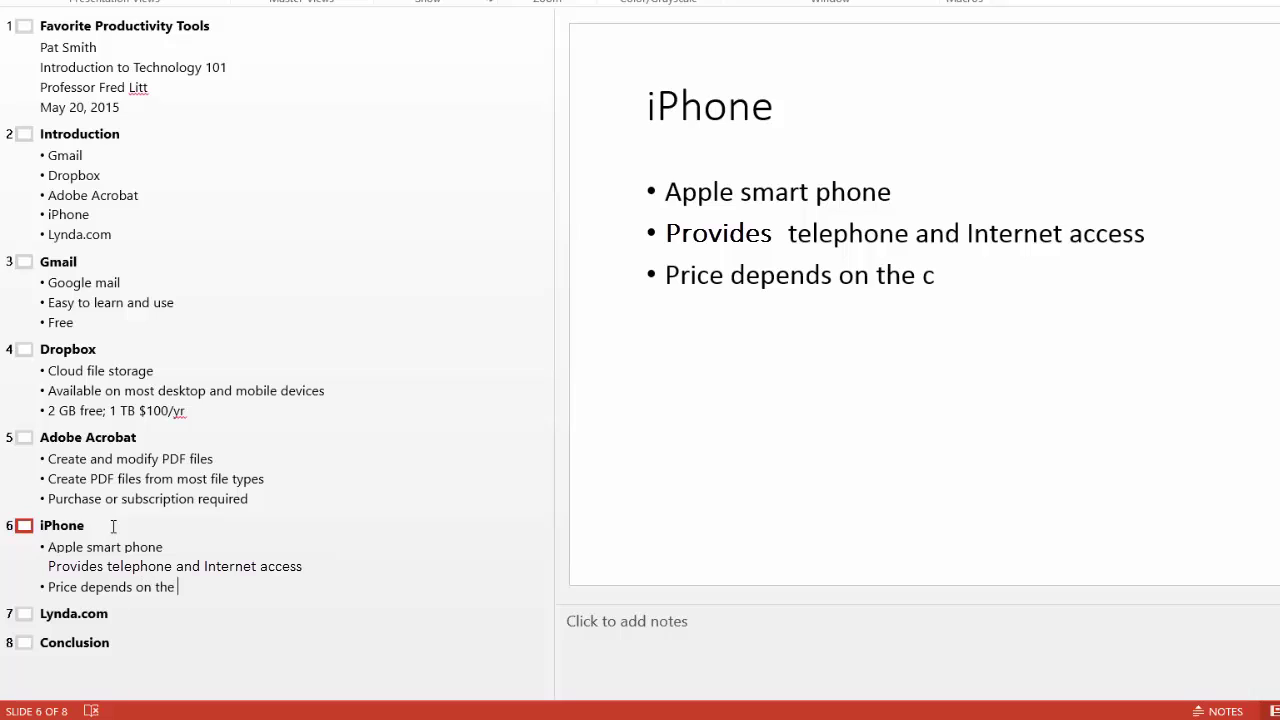
text(ellular)
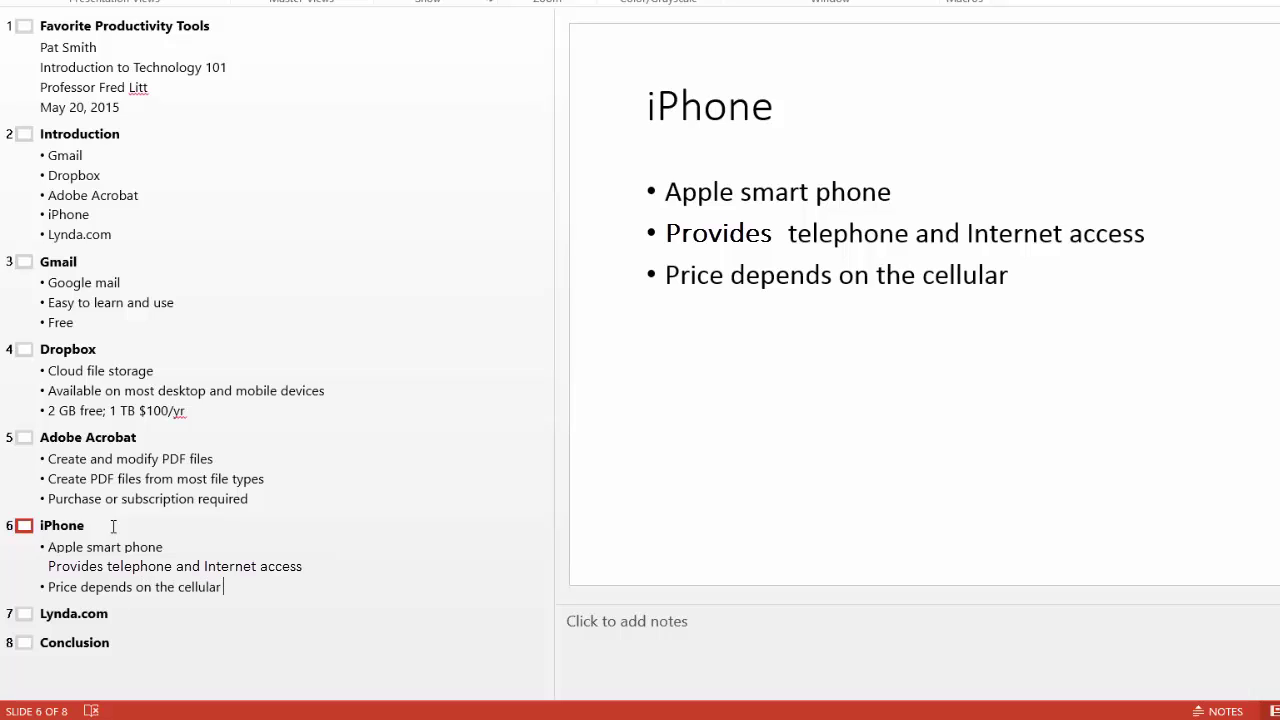
text( carrier)
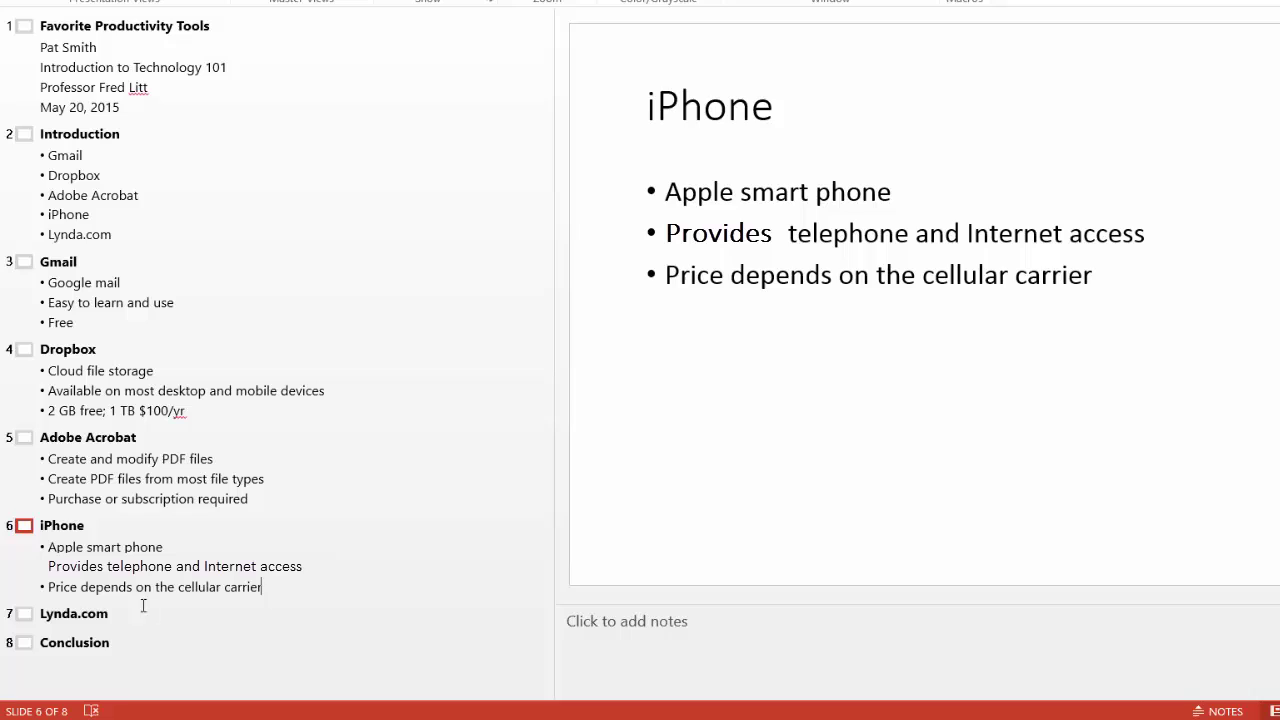
click(128, 612)
Add the Lynda.com bullets: Online video learning web site, For business and technology professionals, Annual or monthly subscription.
key(Return)
key(Tab)
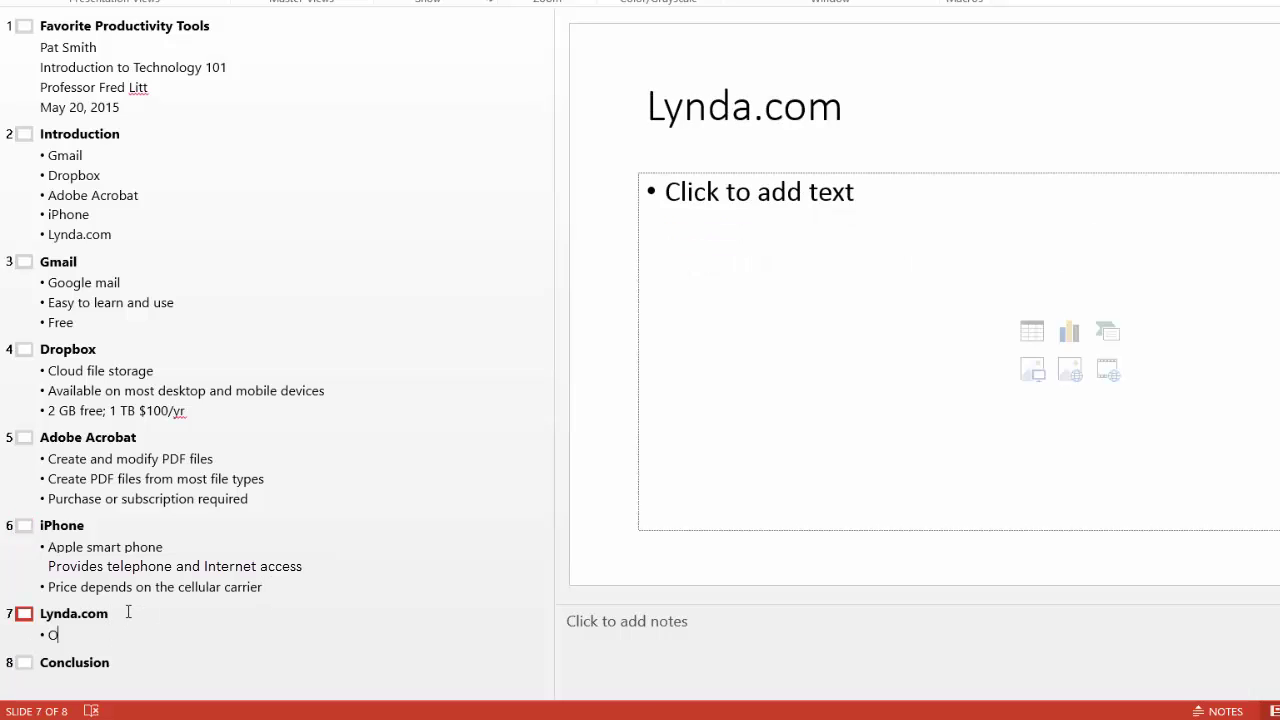
text(On)
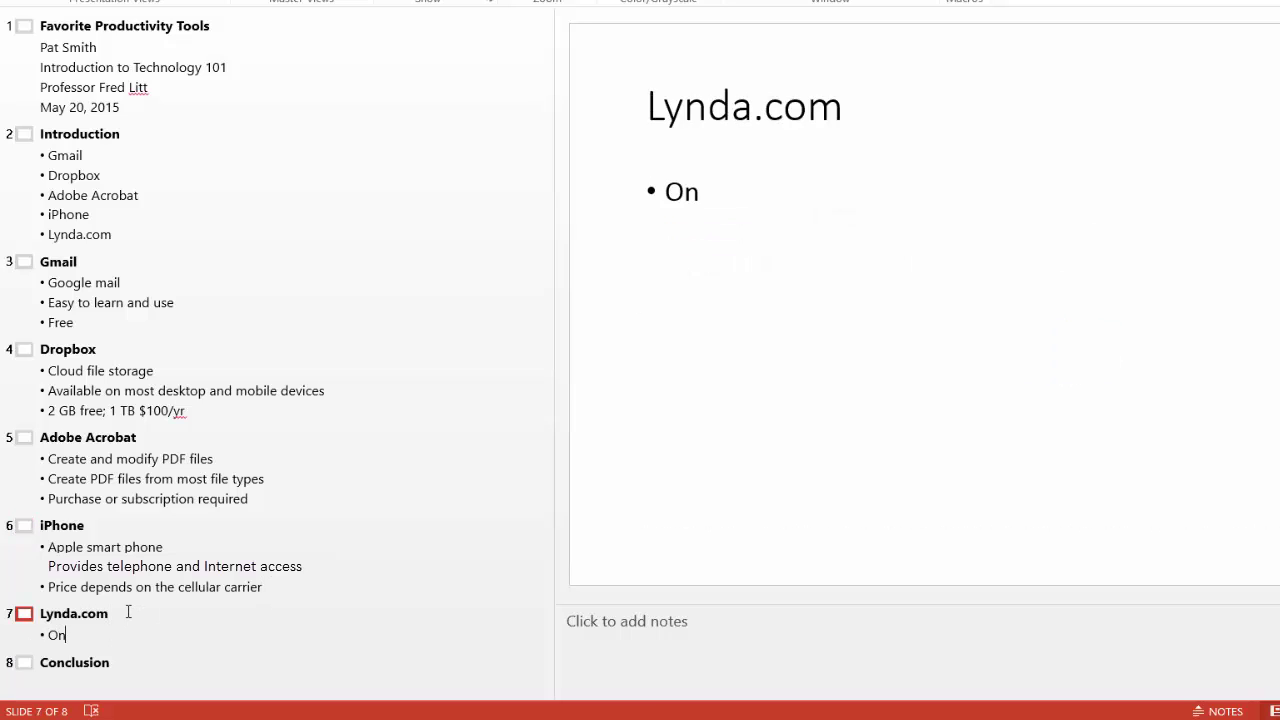
text(line video )
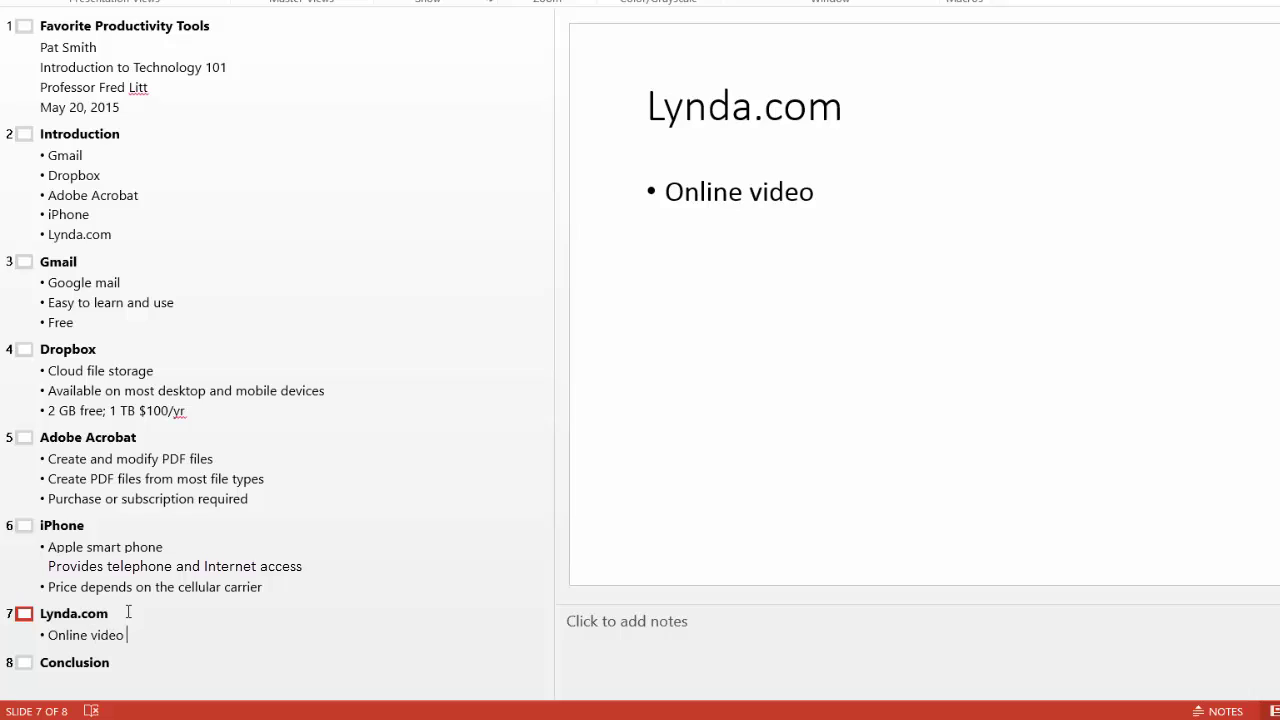
text(learning web site)
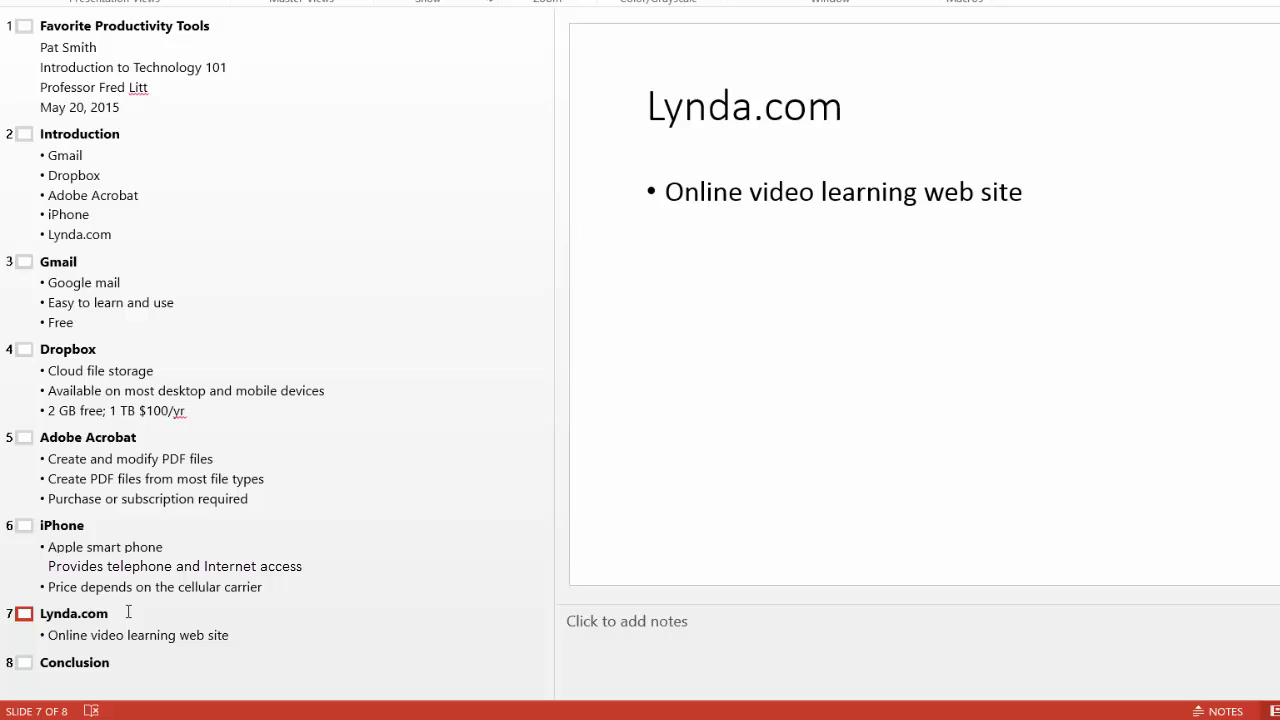
key(Return)
text(For)
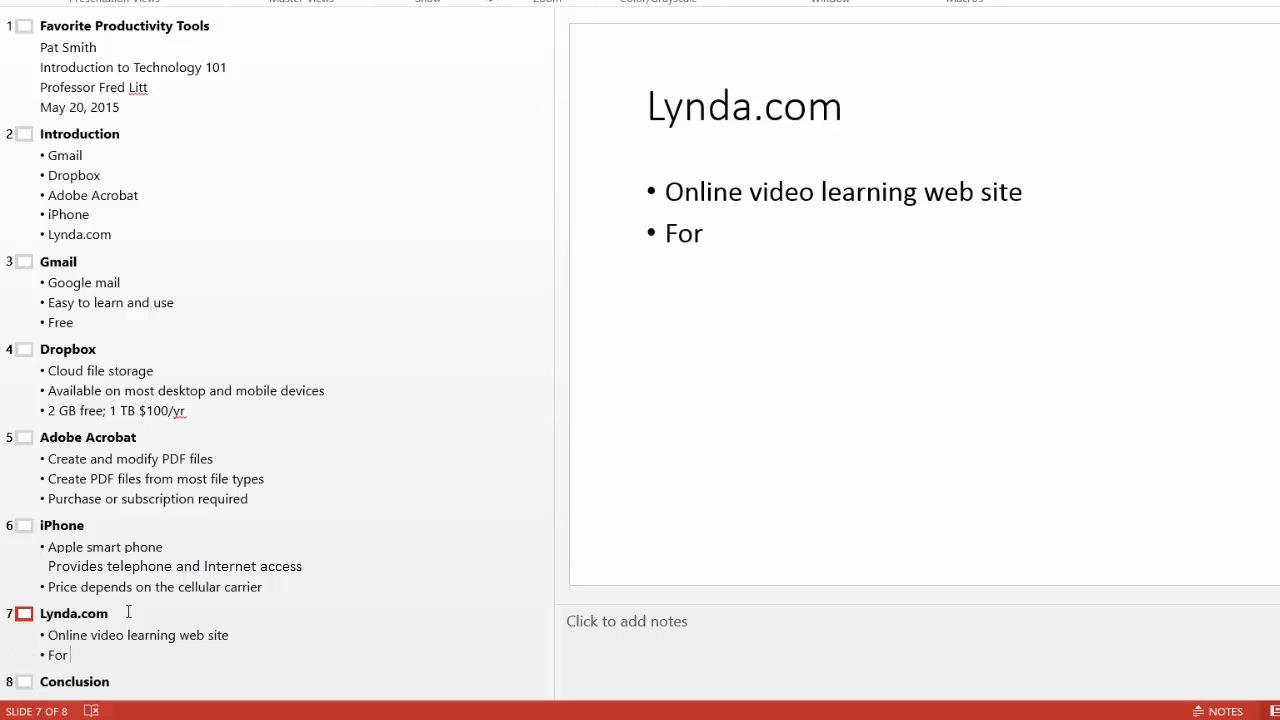
text( business an)
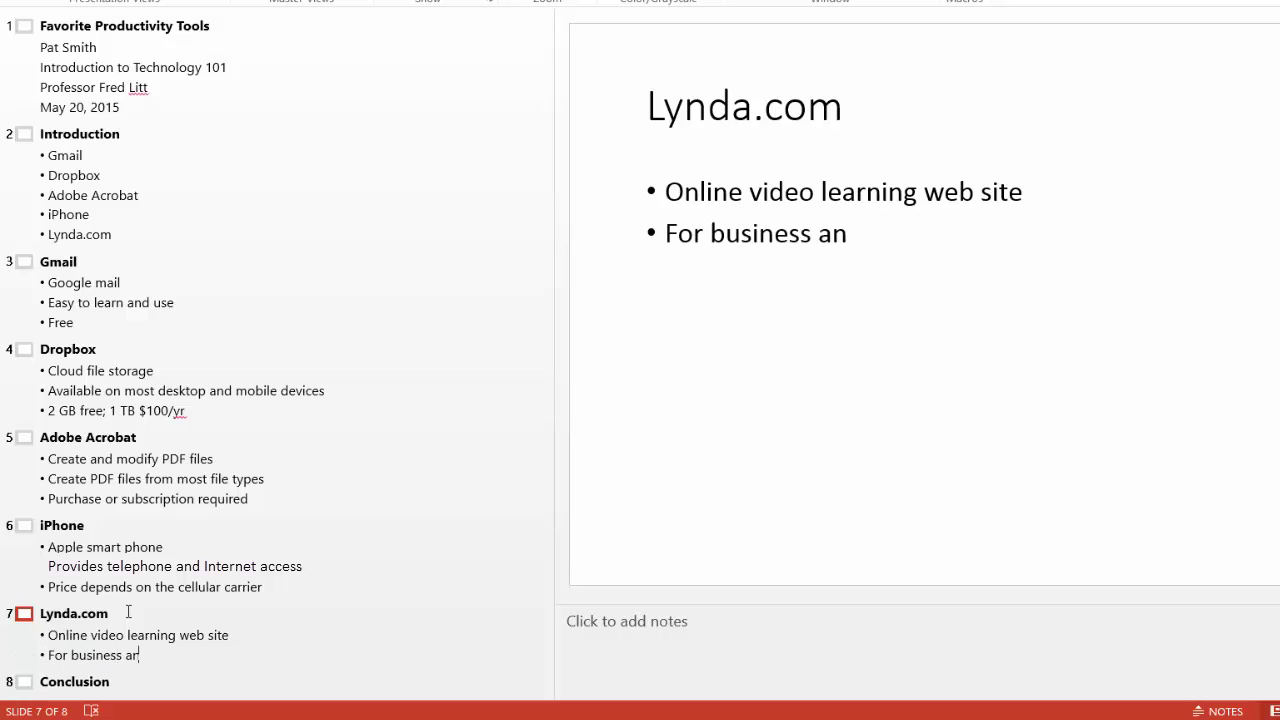
text(d technolog)
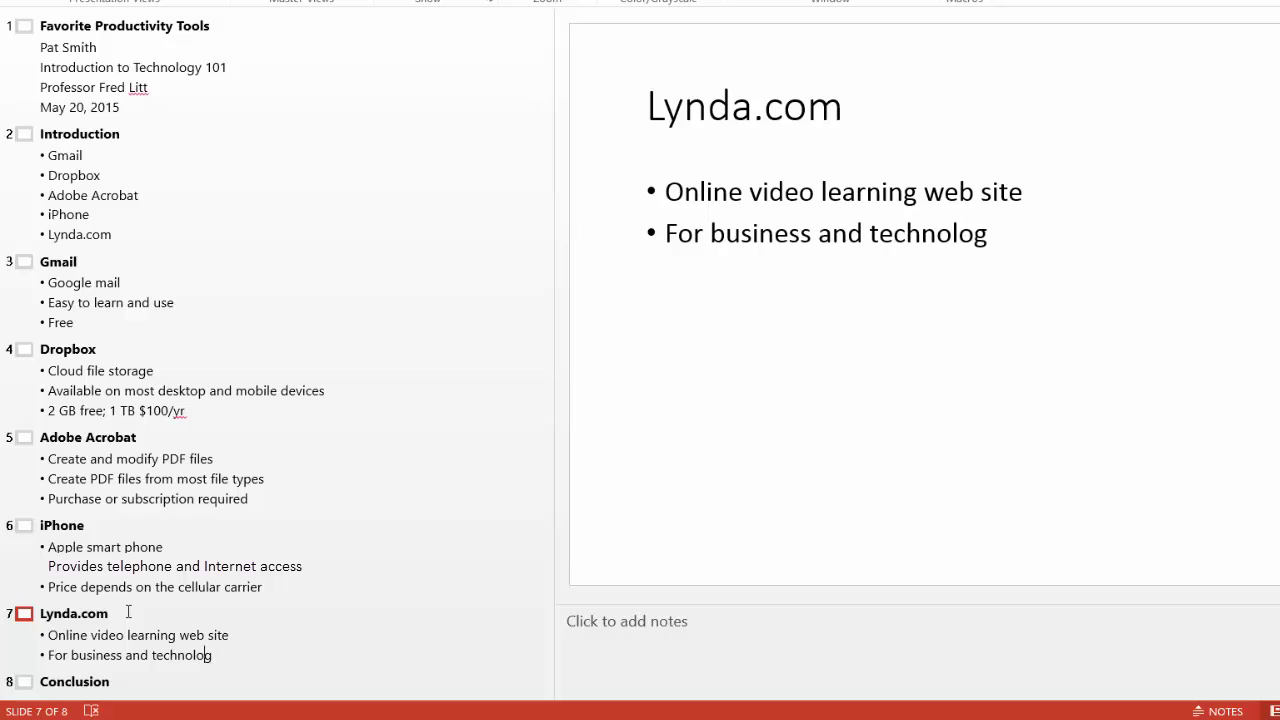
text(y professiona)
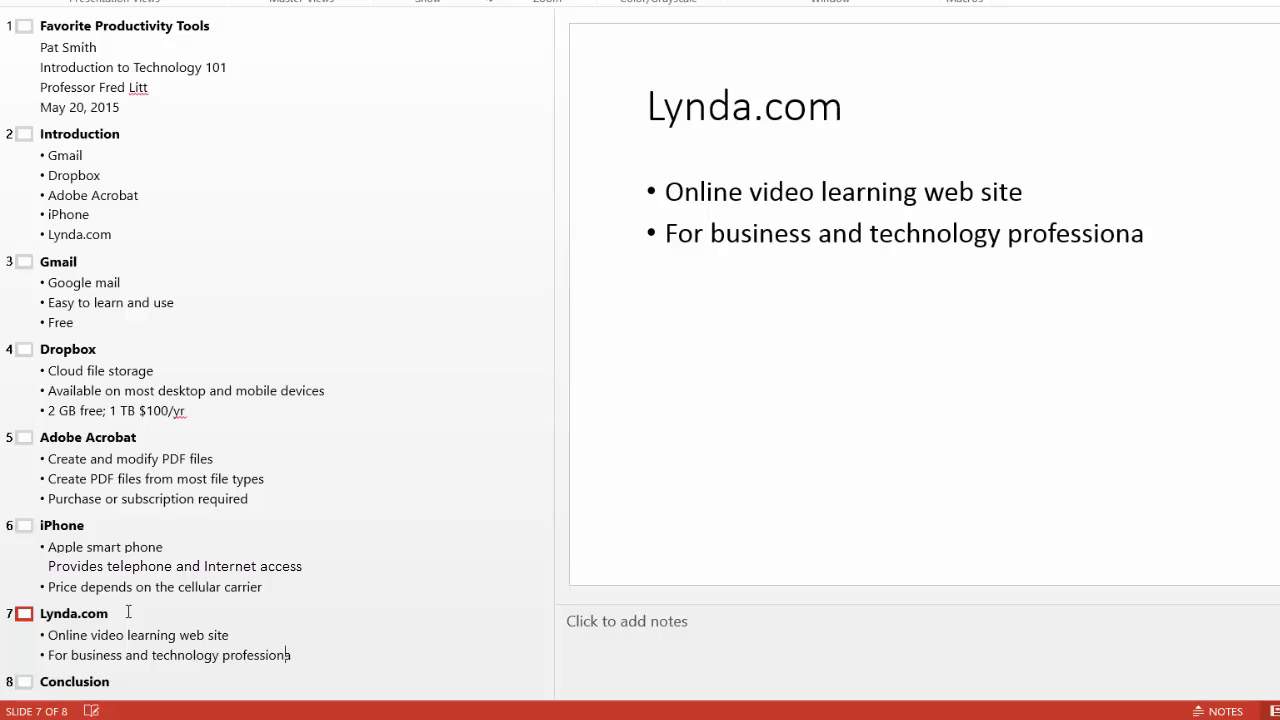
text(ls)
key(Return)
text(A)
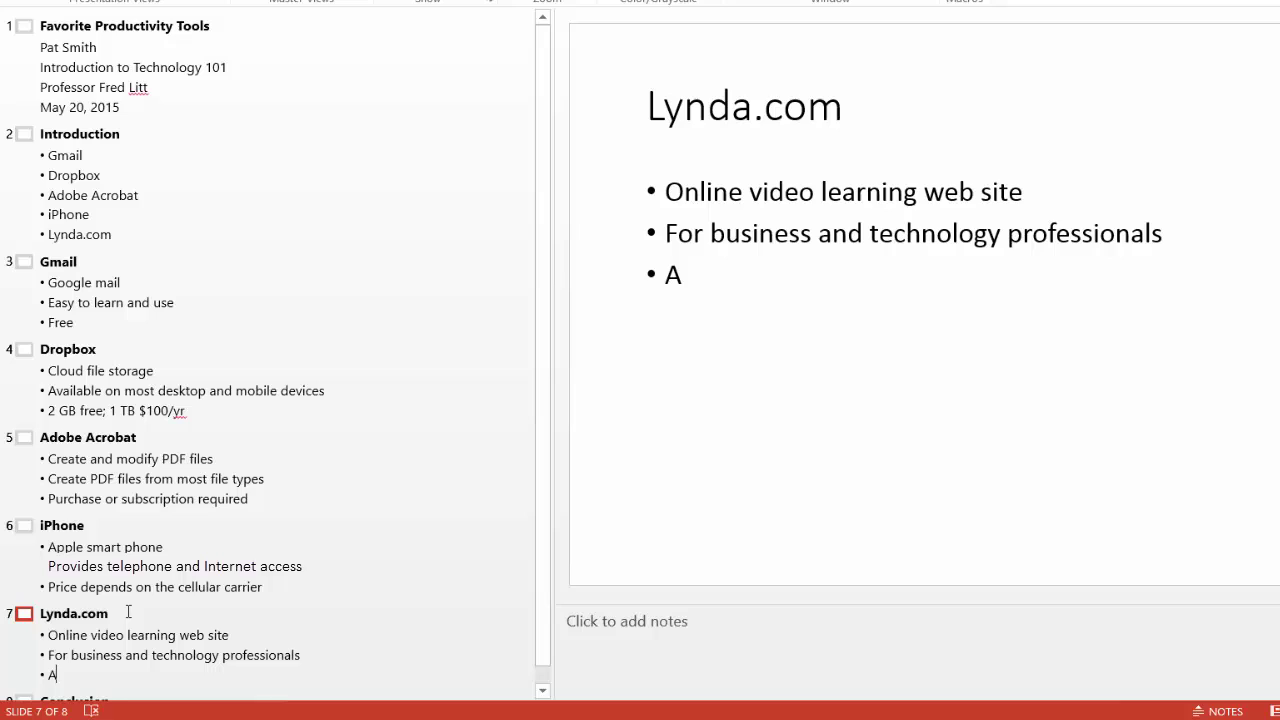
text(nnual or monthly s)
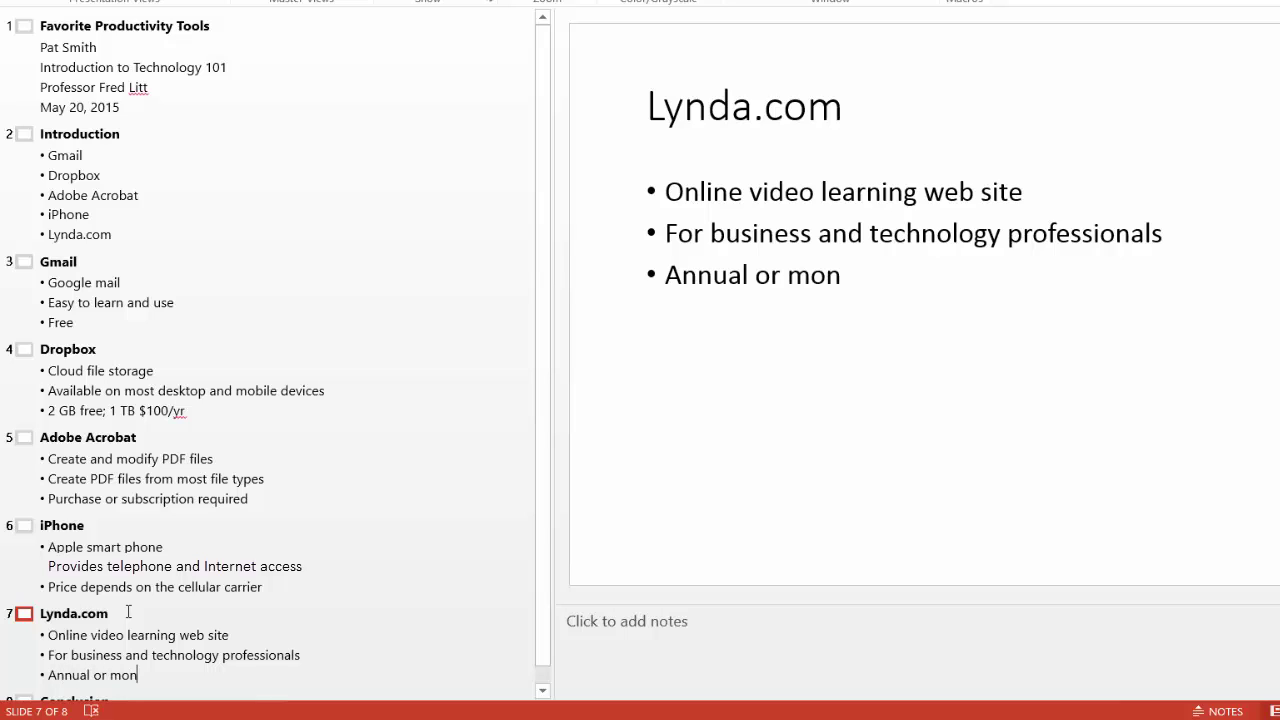
text(ubscription)
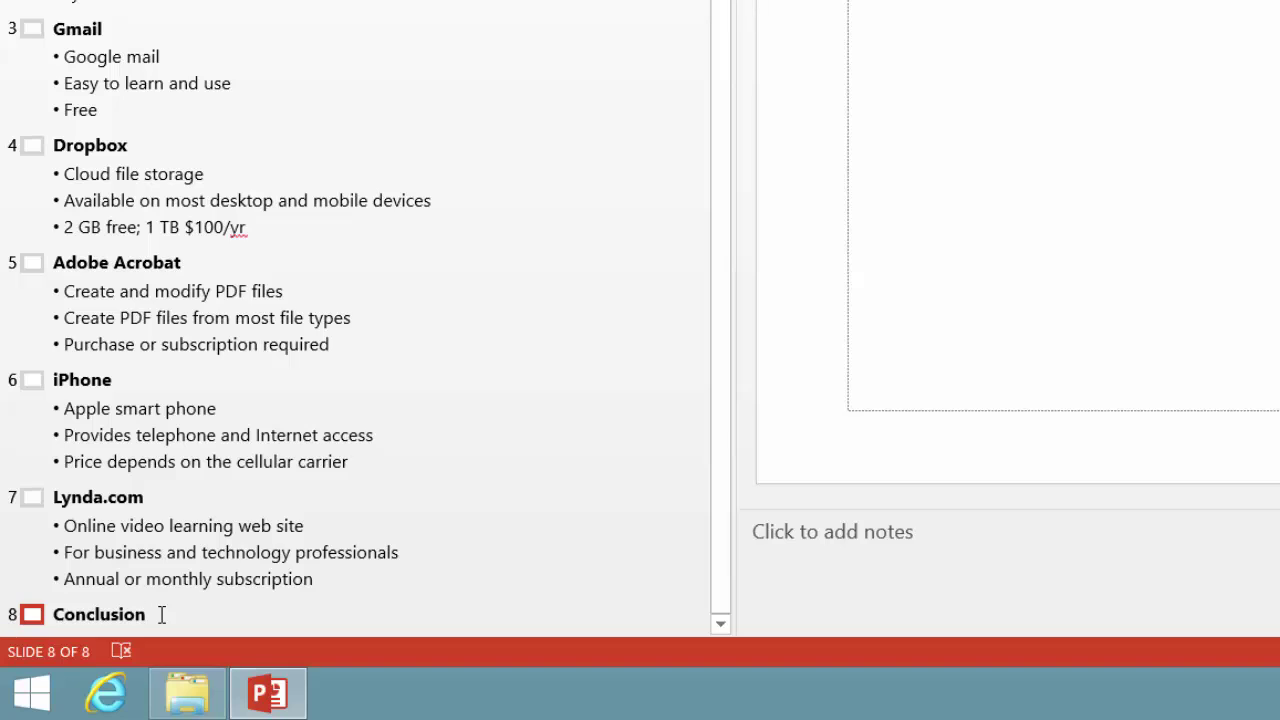
Add the Conclusion bullets 'Comment and questions' and 'Additional resources'.
key(Return)
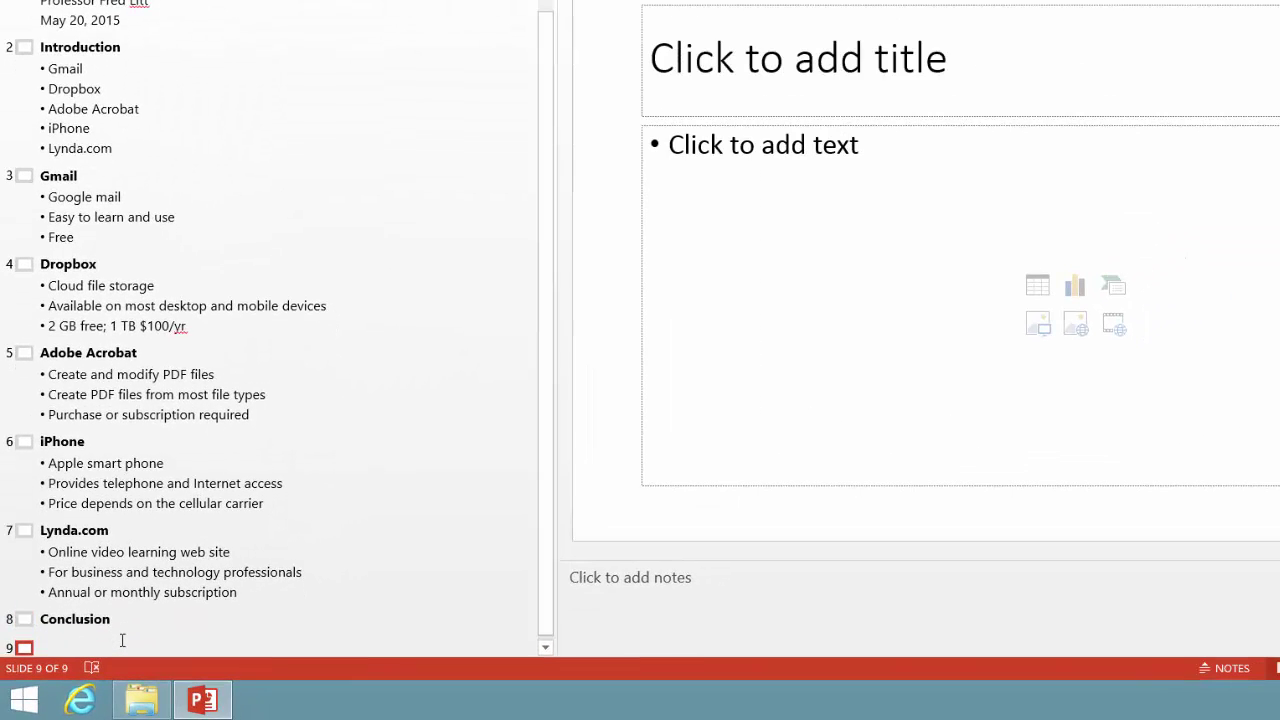
key(Tab)
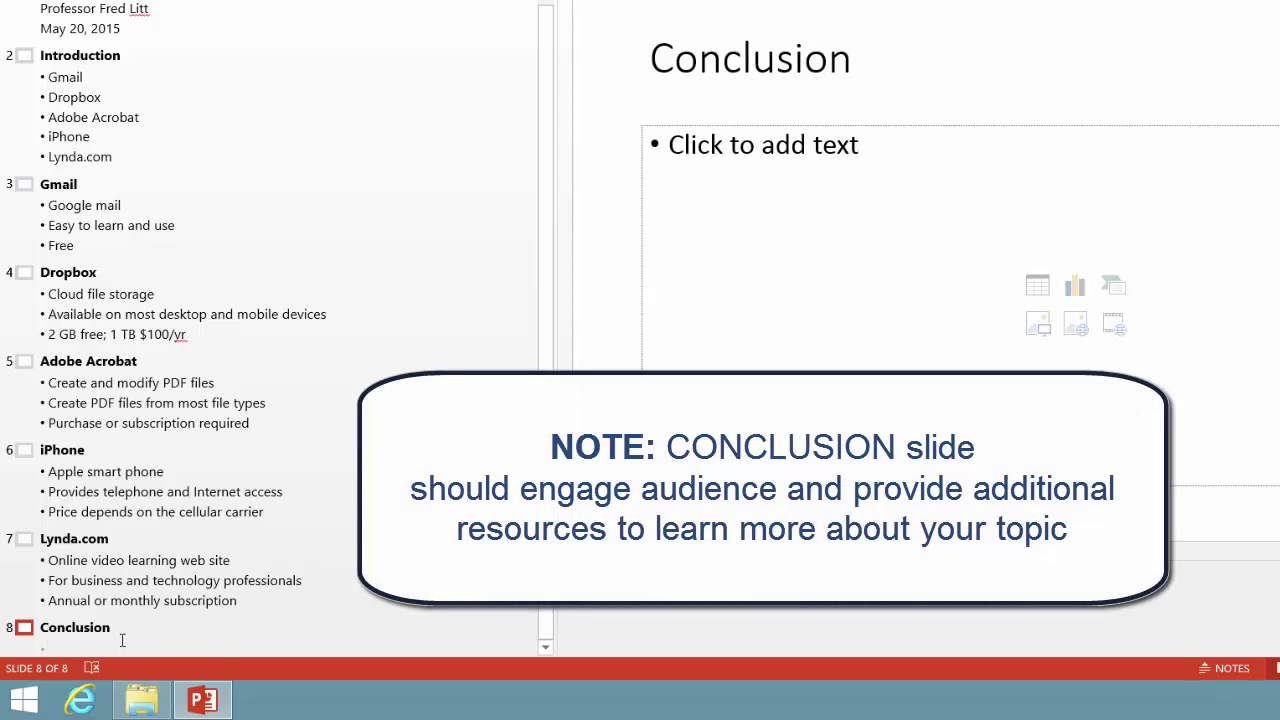
text(Co)
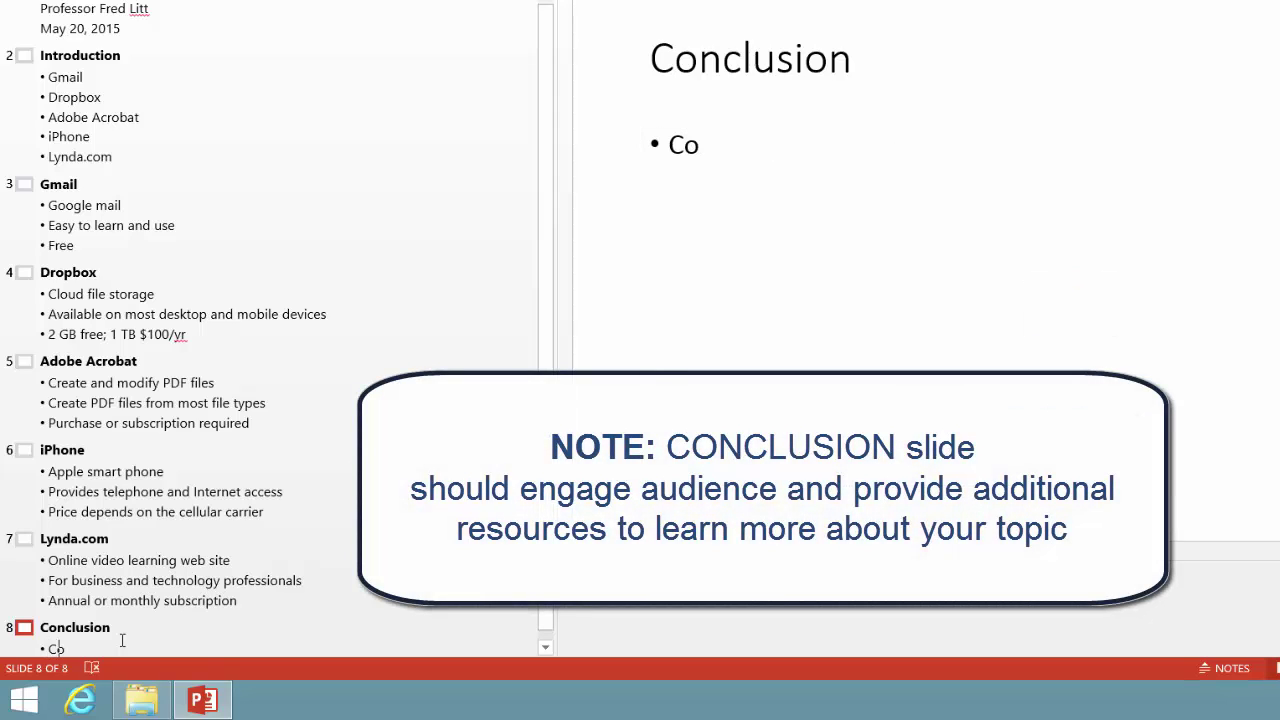
text(mment and questions)
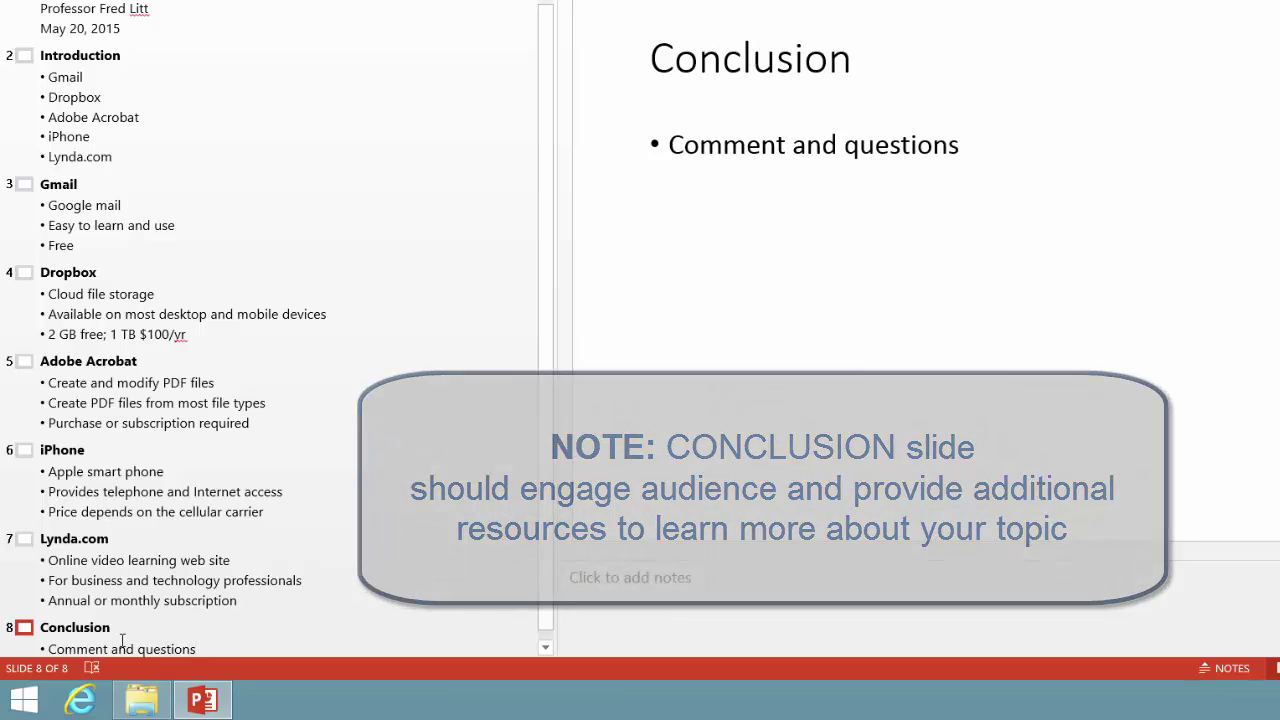
scroll(122, 640, down, 1)
key(Return)
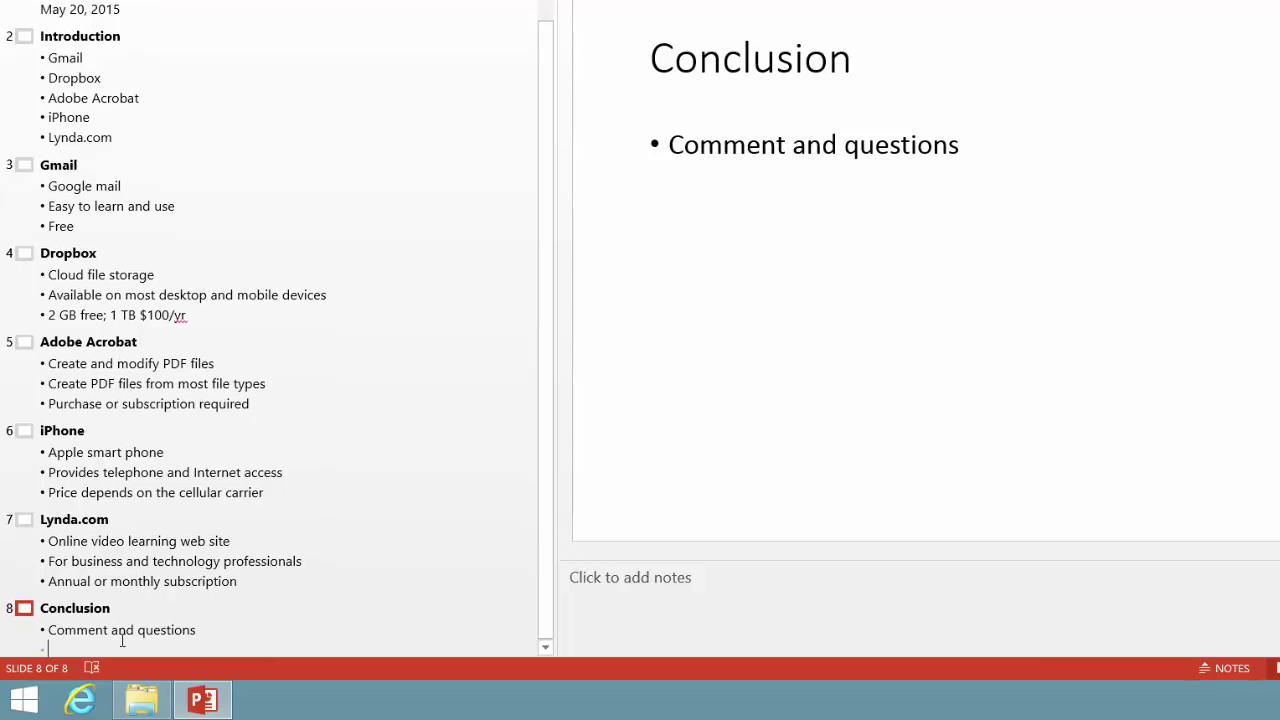
text(Additional resources)
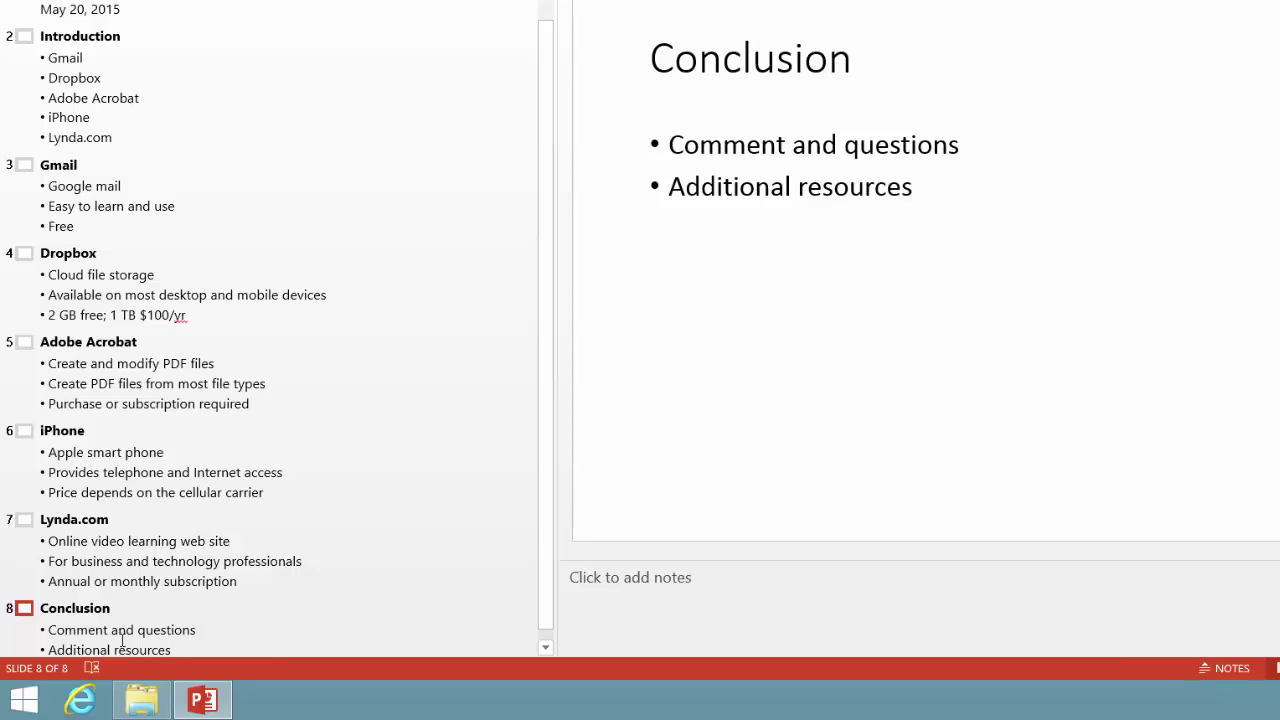
Add indented sub-bullets Lynda.com and Adobe.com under Additional resources.
key(Return)
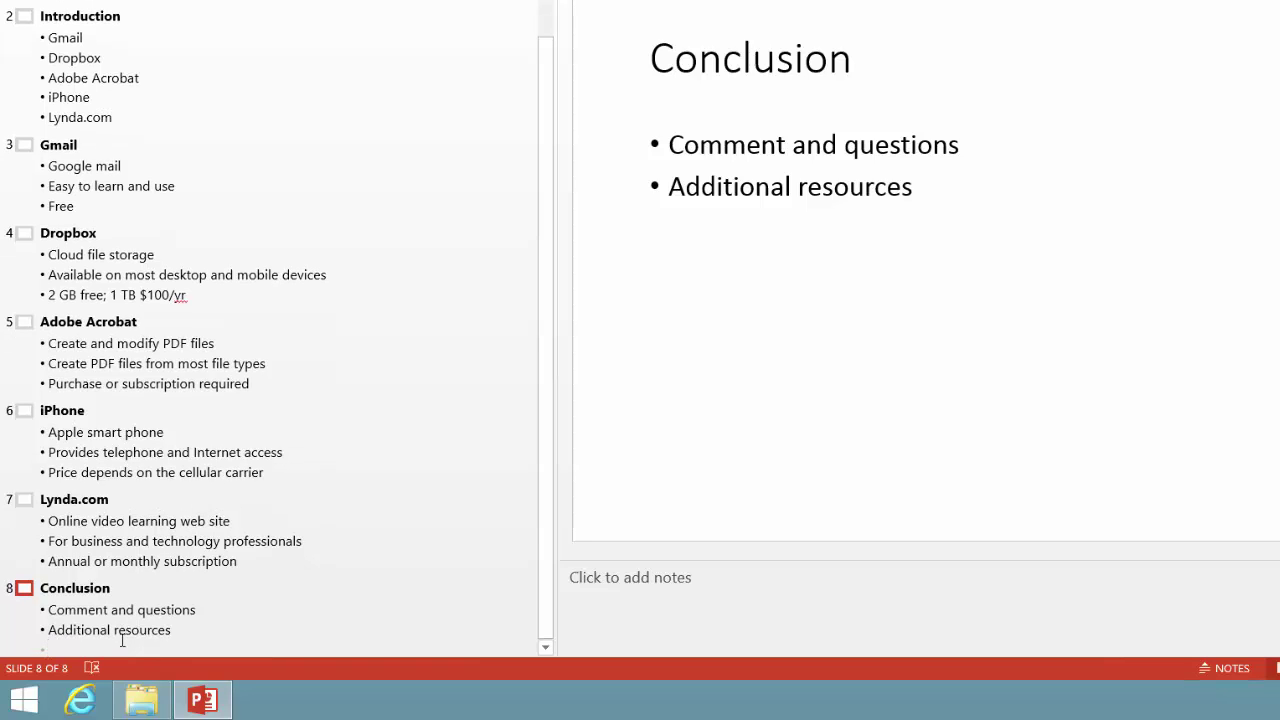
key(Tab)
text(Lynda.com)
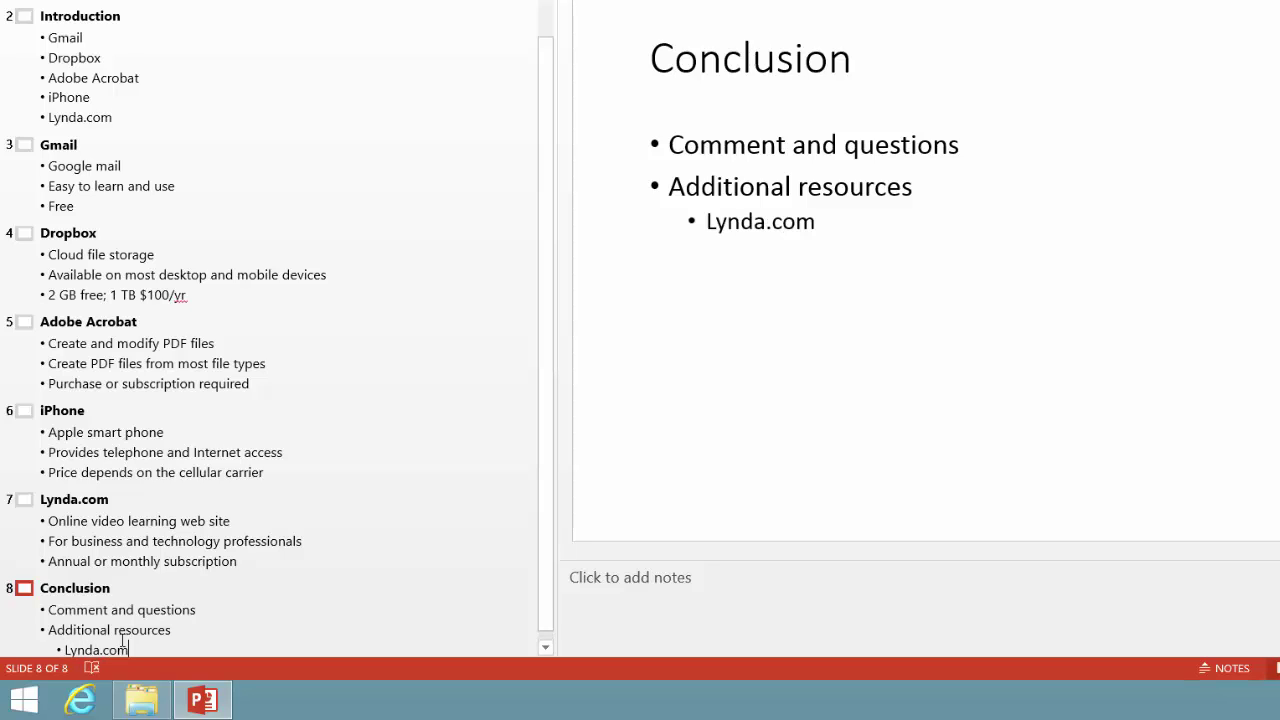
key(Return)
text(Adobe.com)
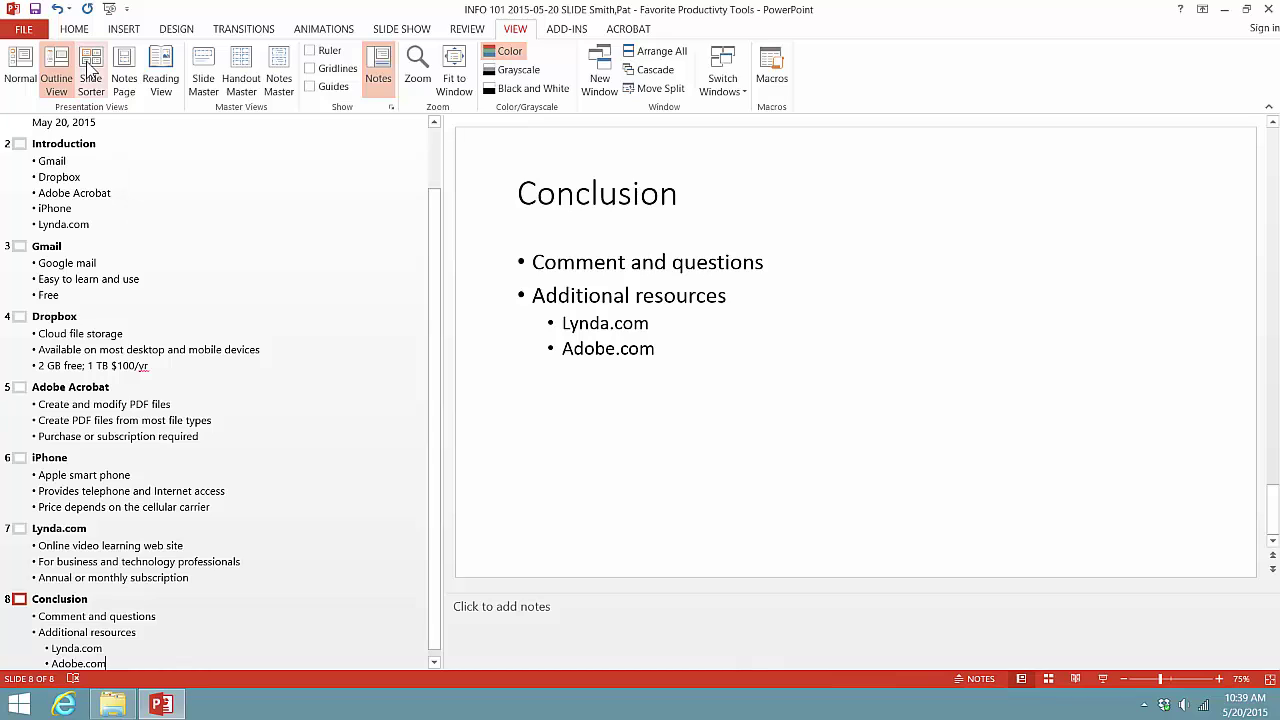
Switch to Slide Sorter view showing all eight slides as thumbnails, with the Insert ribbon displayed.
click(89, 70)
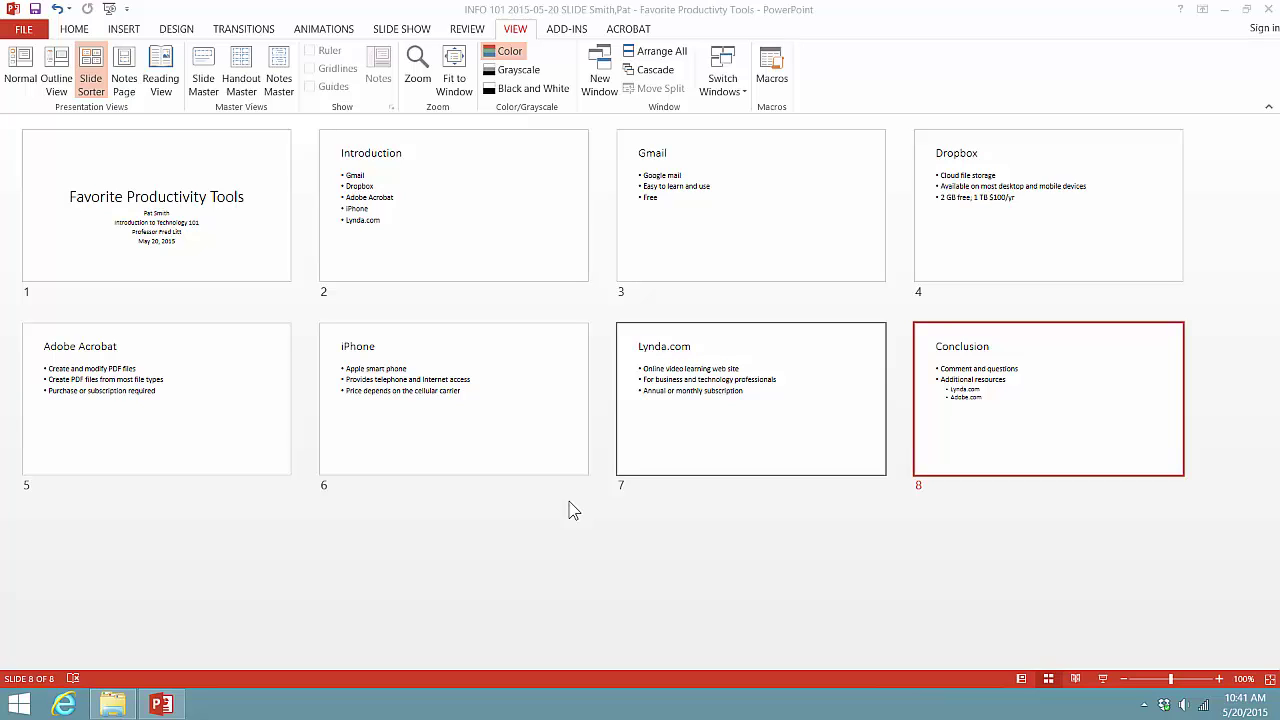
click(164, 40)
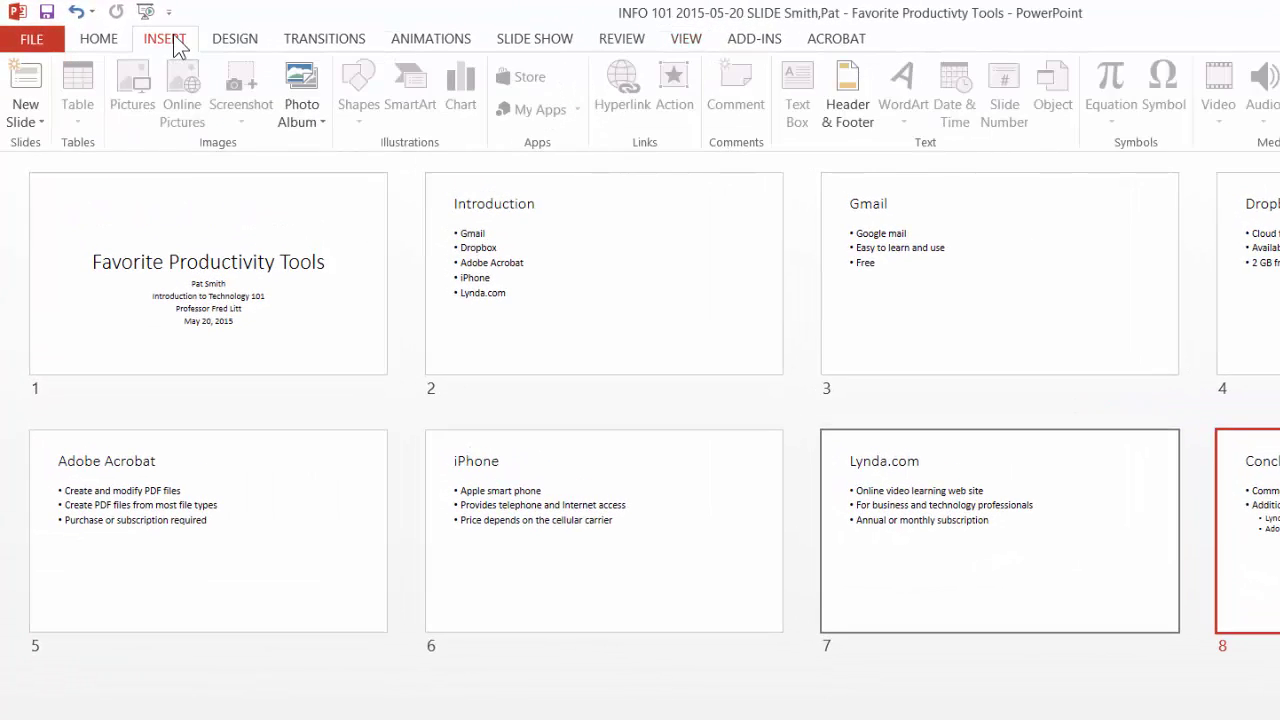
Add fixed date May 20, 2015, slide numbers and author/'Introduction to Technology 101' footer, excluding the title slide.
click(855, 92)
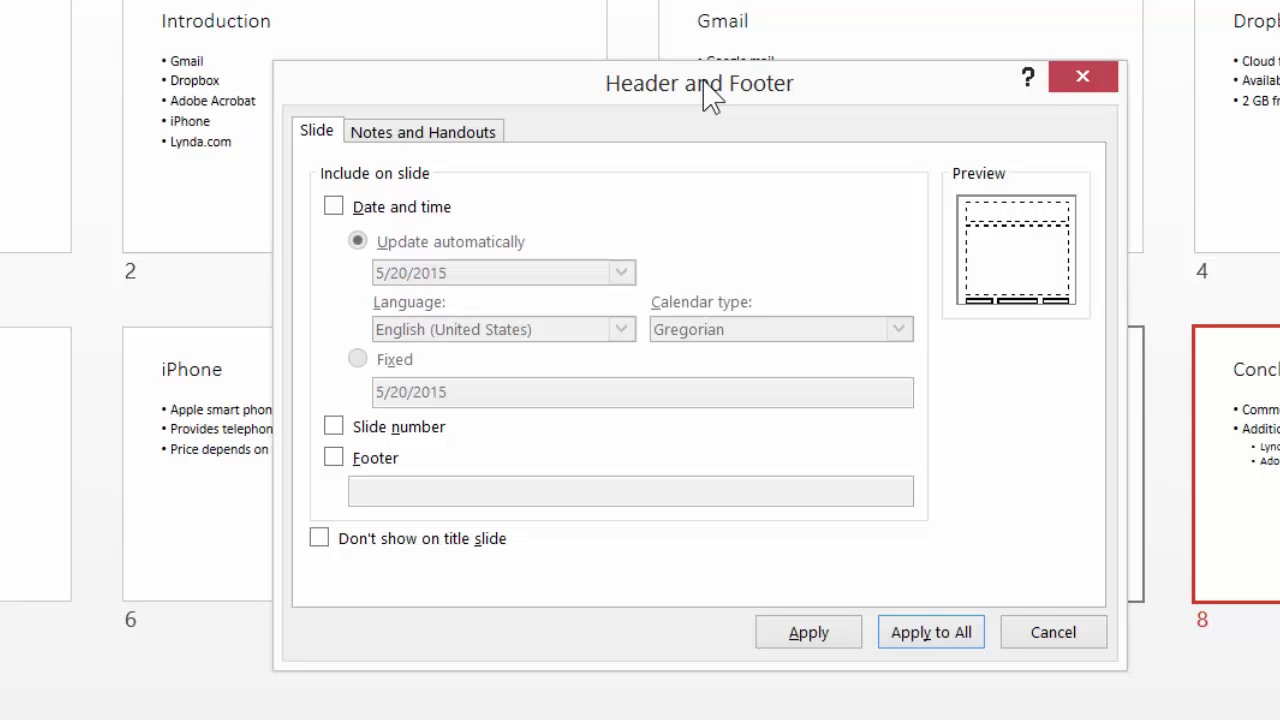
click(334, 207)
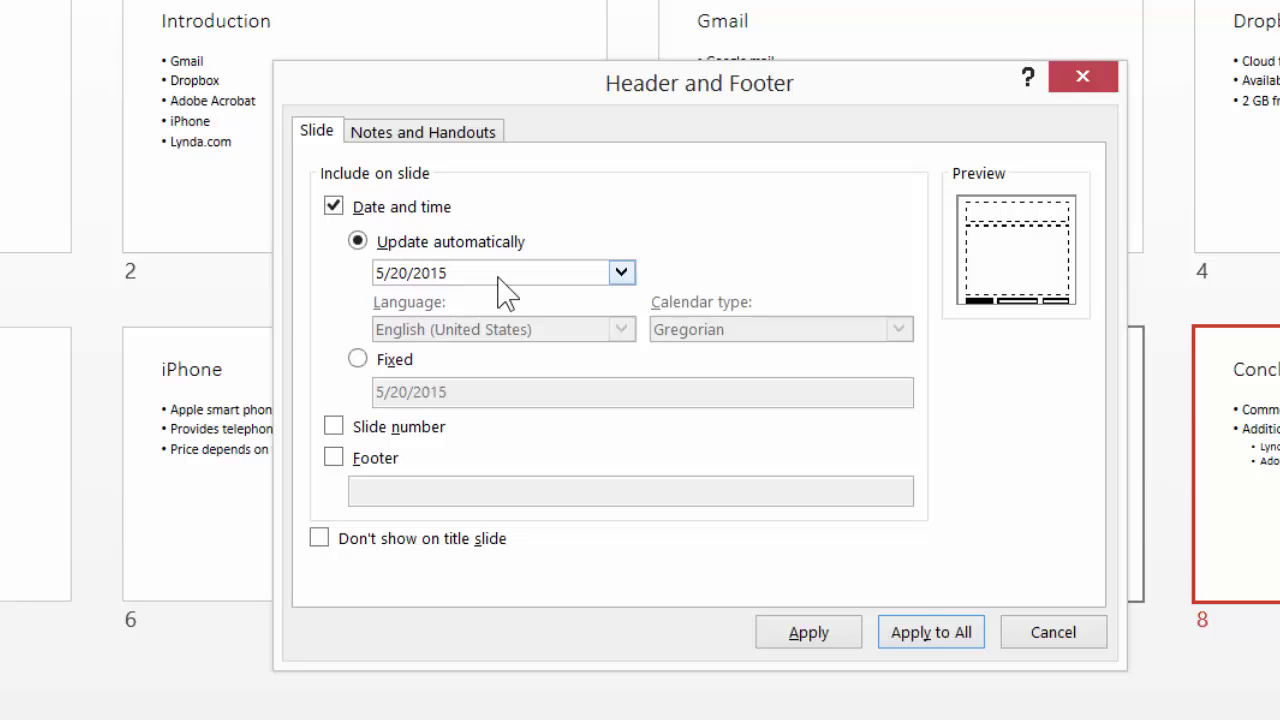
click(358, 360)
drag(458, 391, 352, 380)
text(Ma)
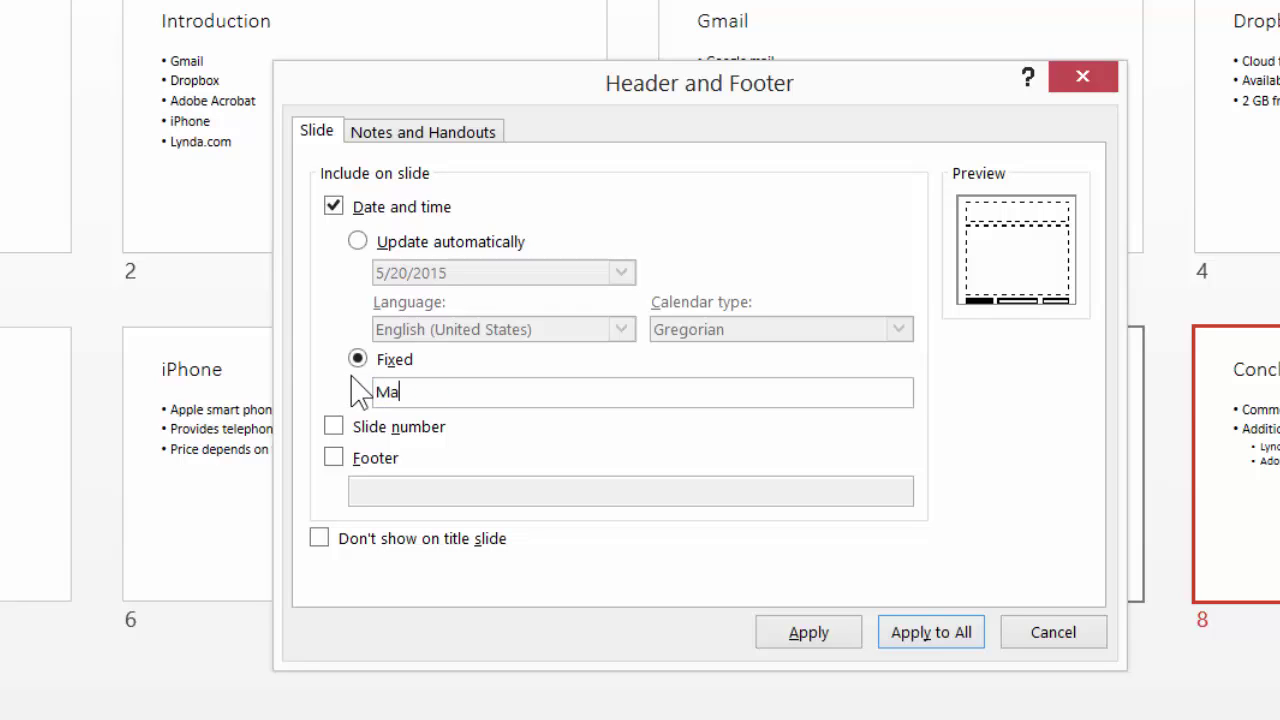
text(y 20, 2015)
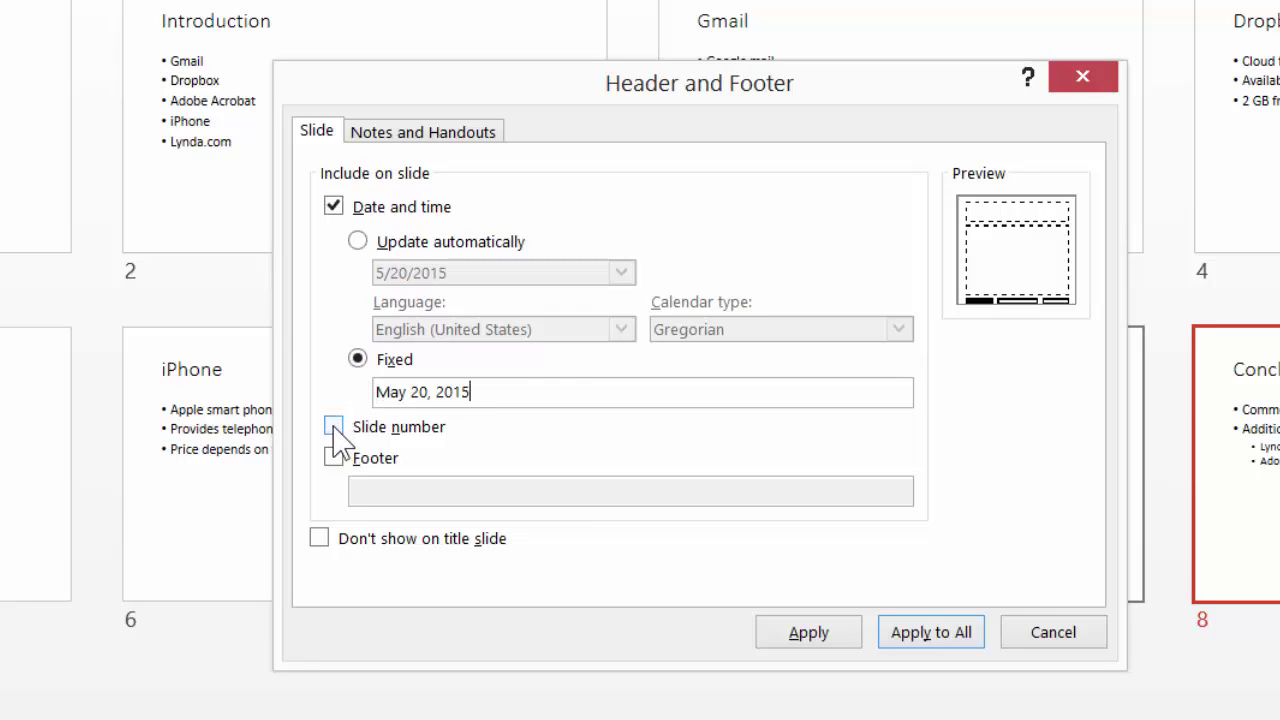
click(334, 427)
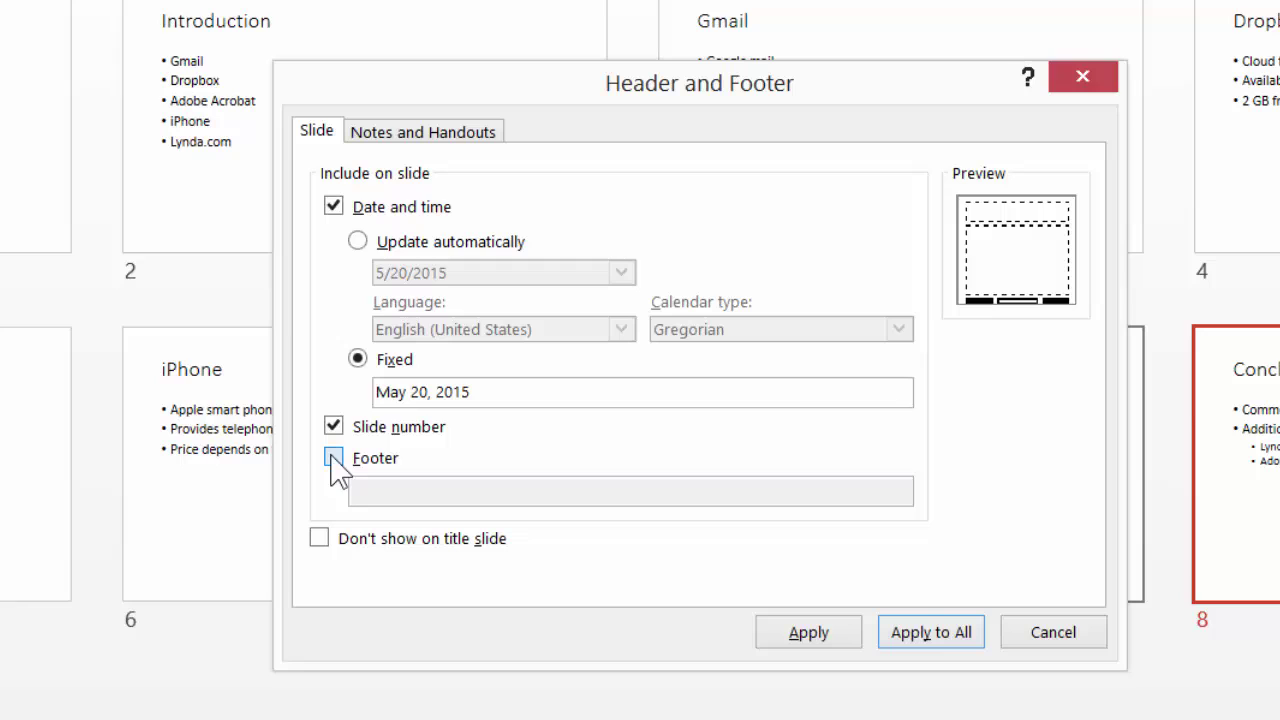
click(334, 458)
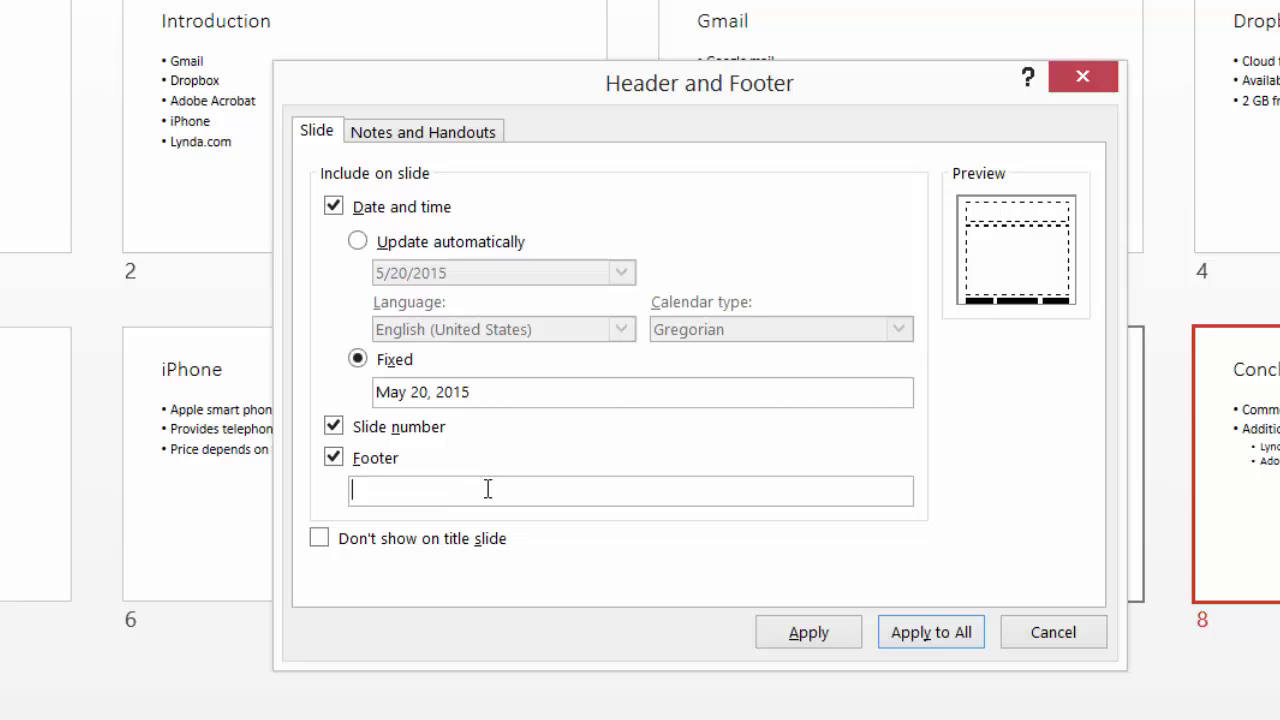
text(Pat Smith / Introduction)
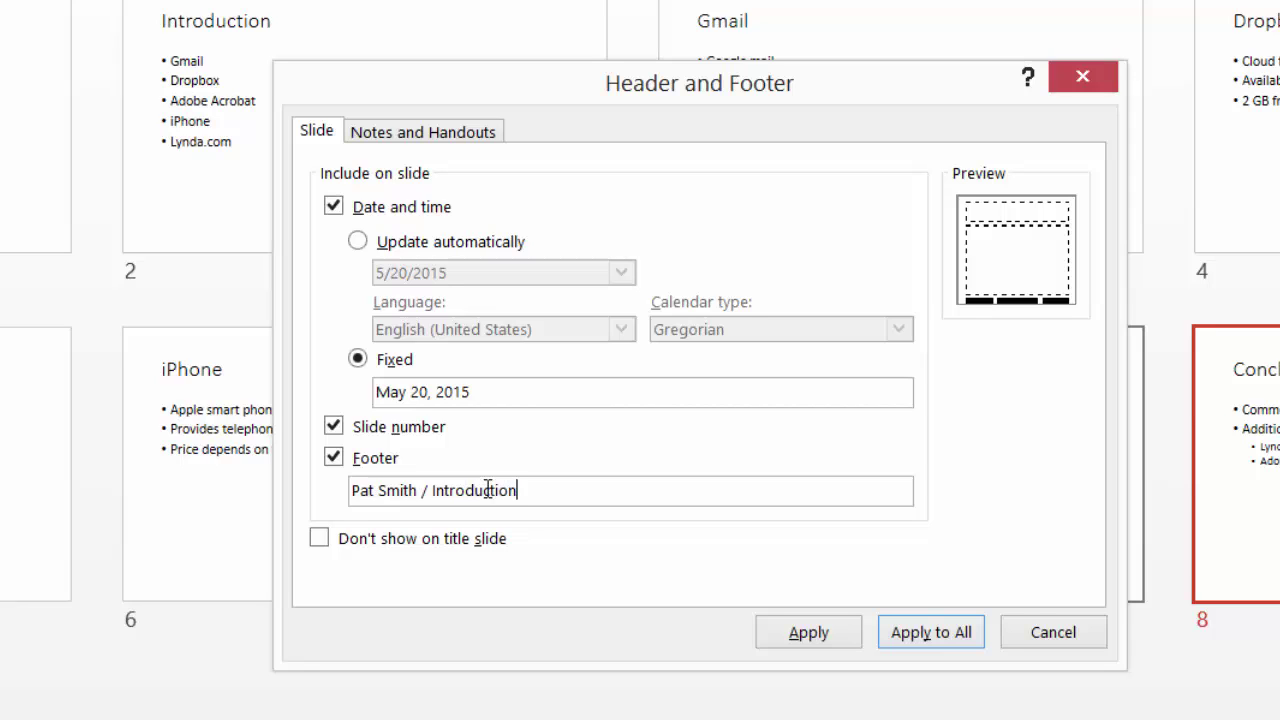
text( to Technology 101)
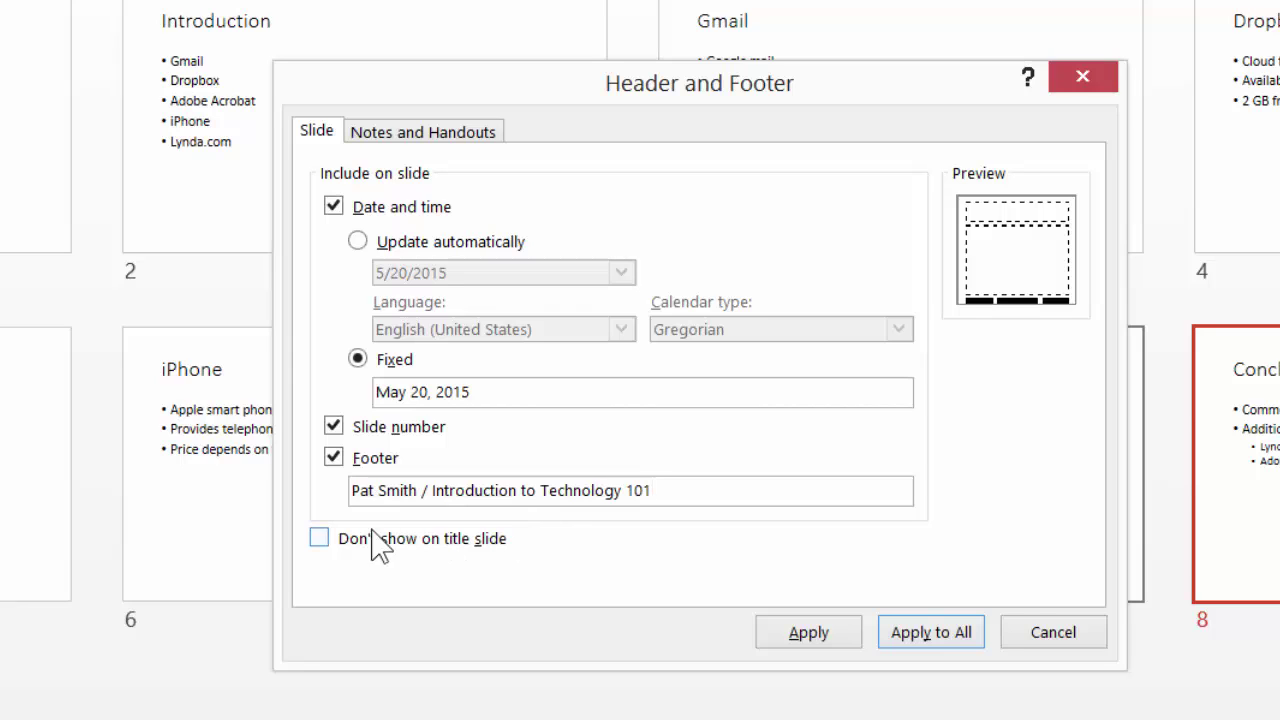
click(321, 545)
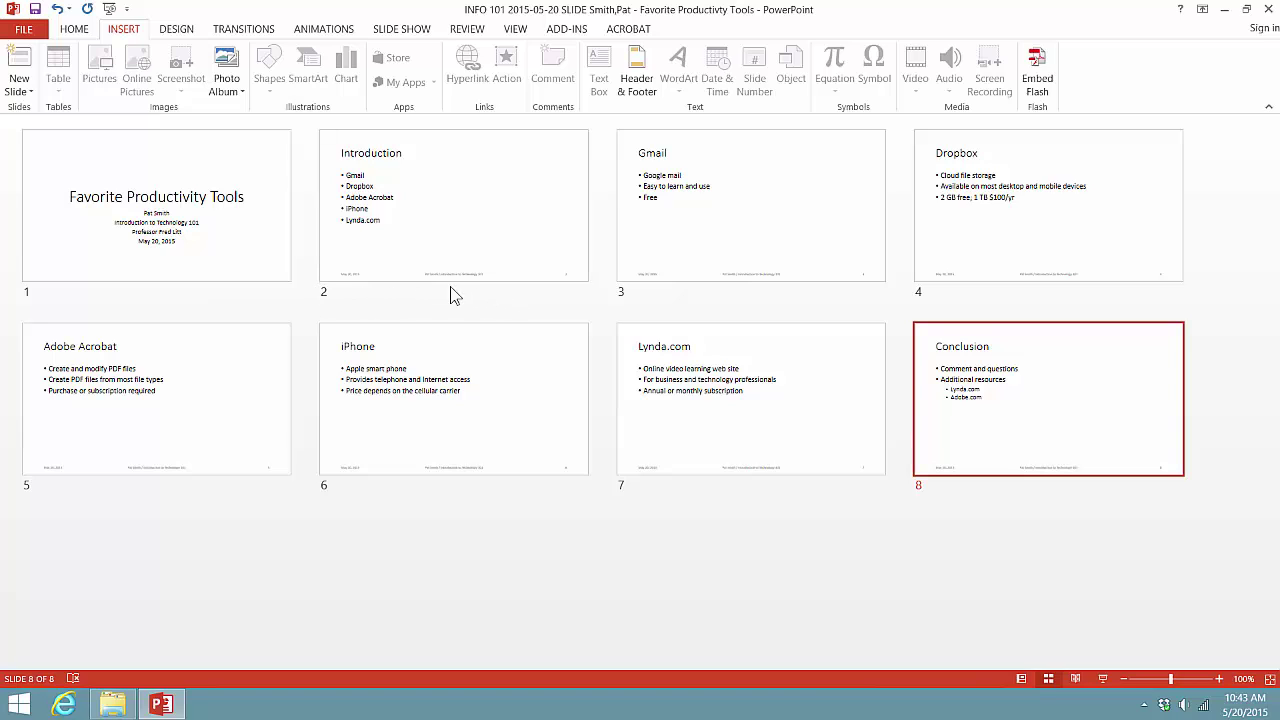
Return to Normal view and scroll to slide 2, Introduction, to check its footer.
double_click(215, 243)
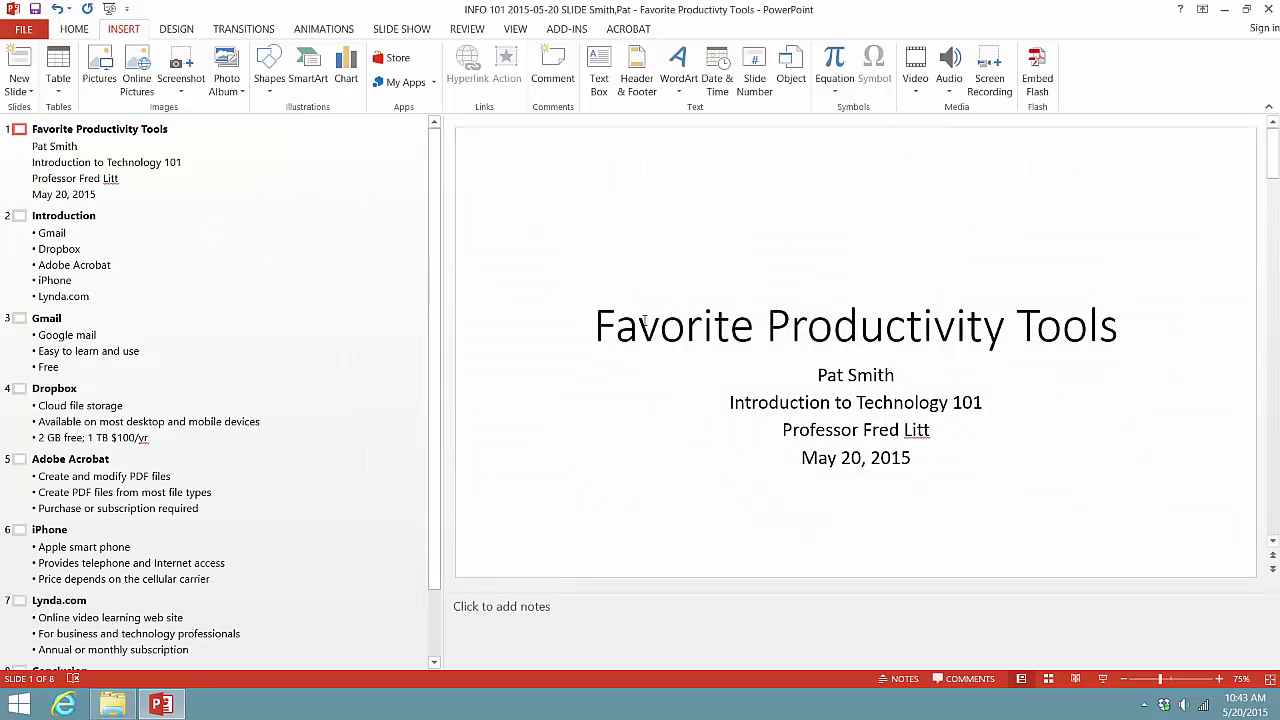
scroll(644, 320, down, 1)
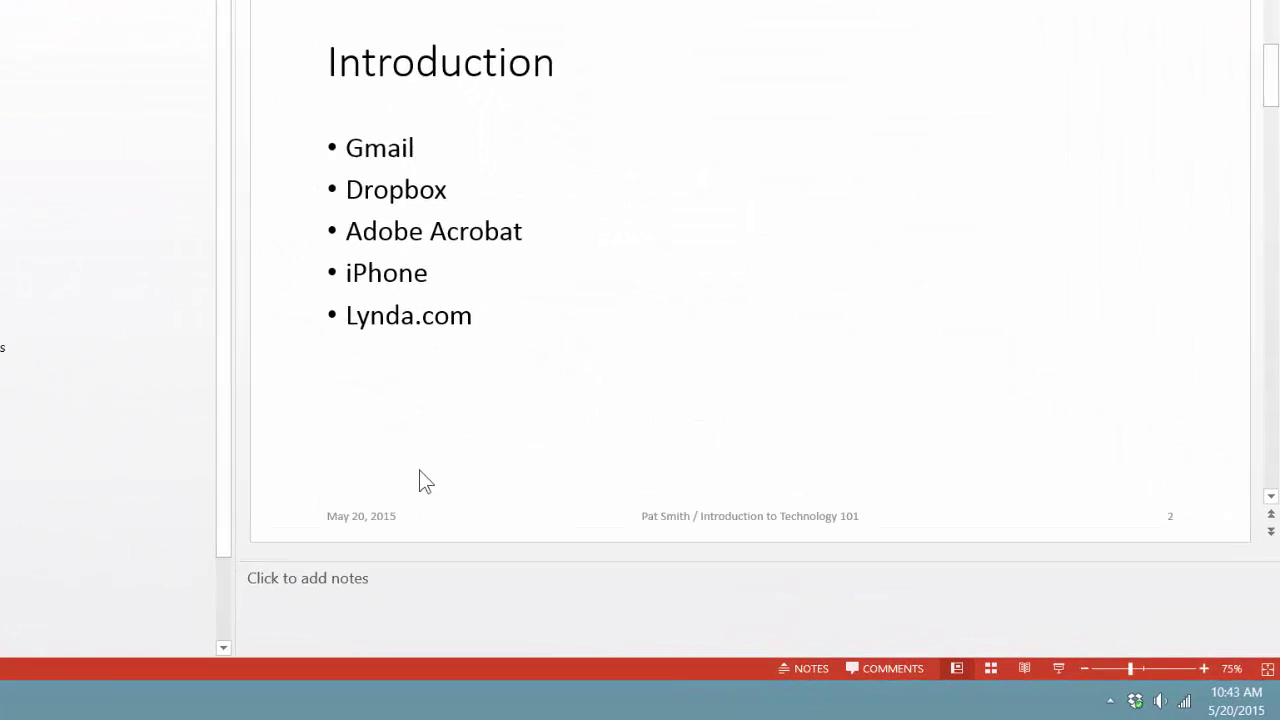